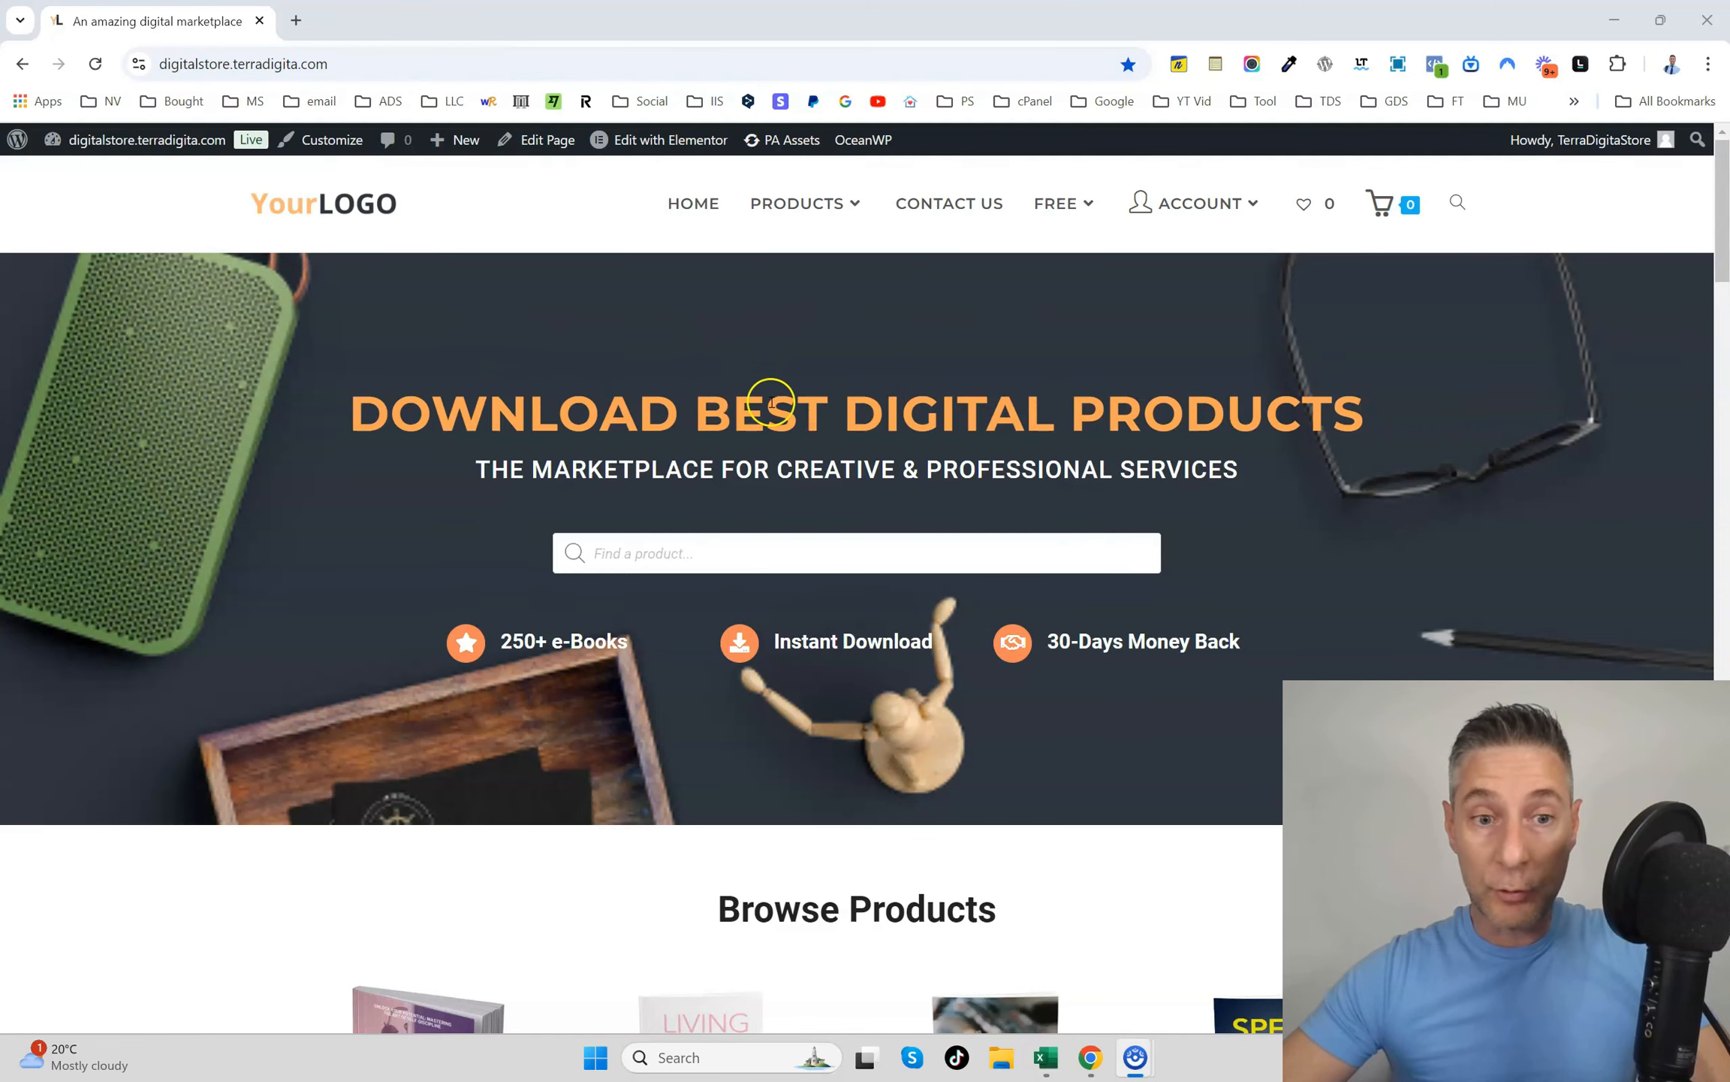
Look through the storefront home page's product listings and mailing list subscription offer.
scroll(865, 386, "down", 6)
scroll(872, 374, "down", 15)
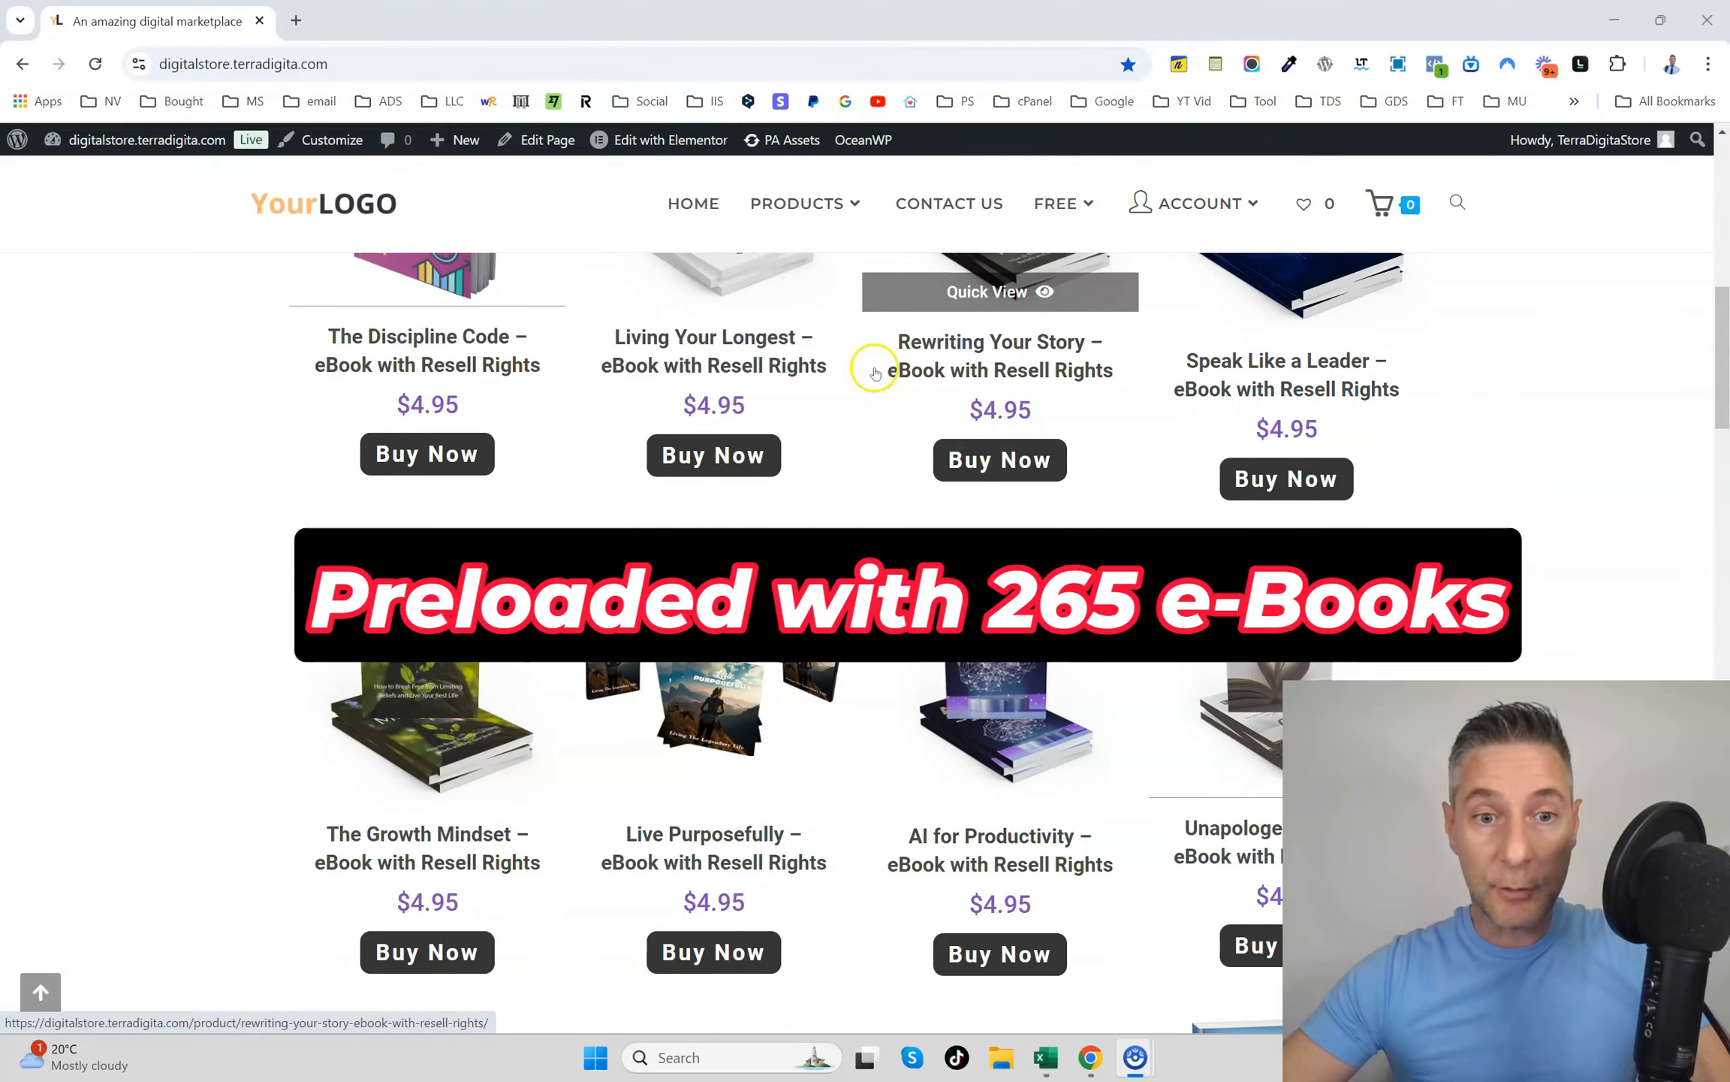
scroll(860, 376, "down", 20)
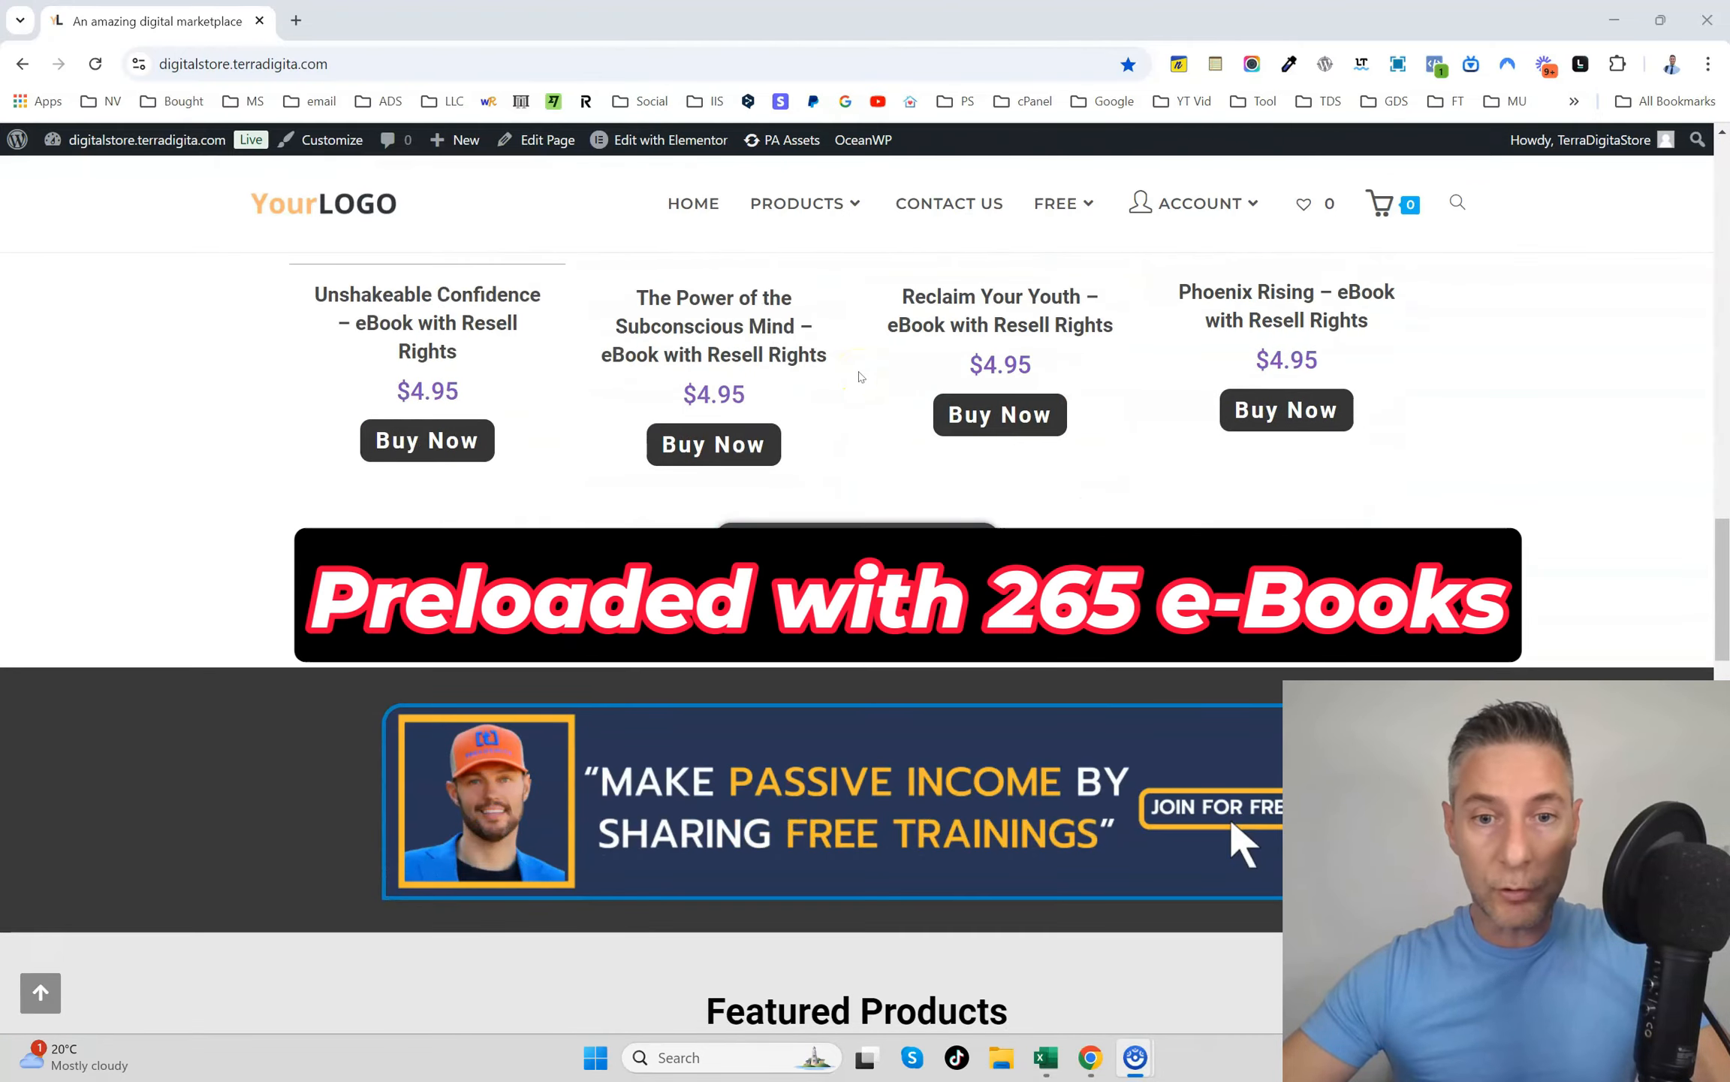
scroll(858, 381, "down", 8)
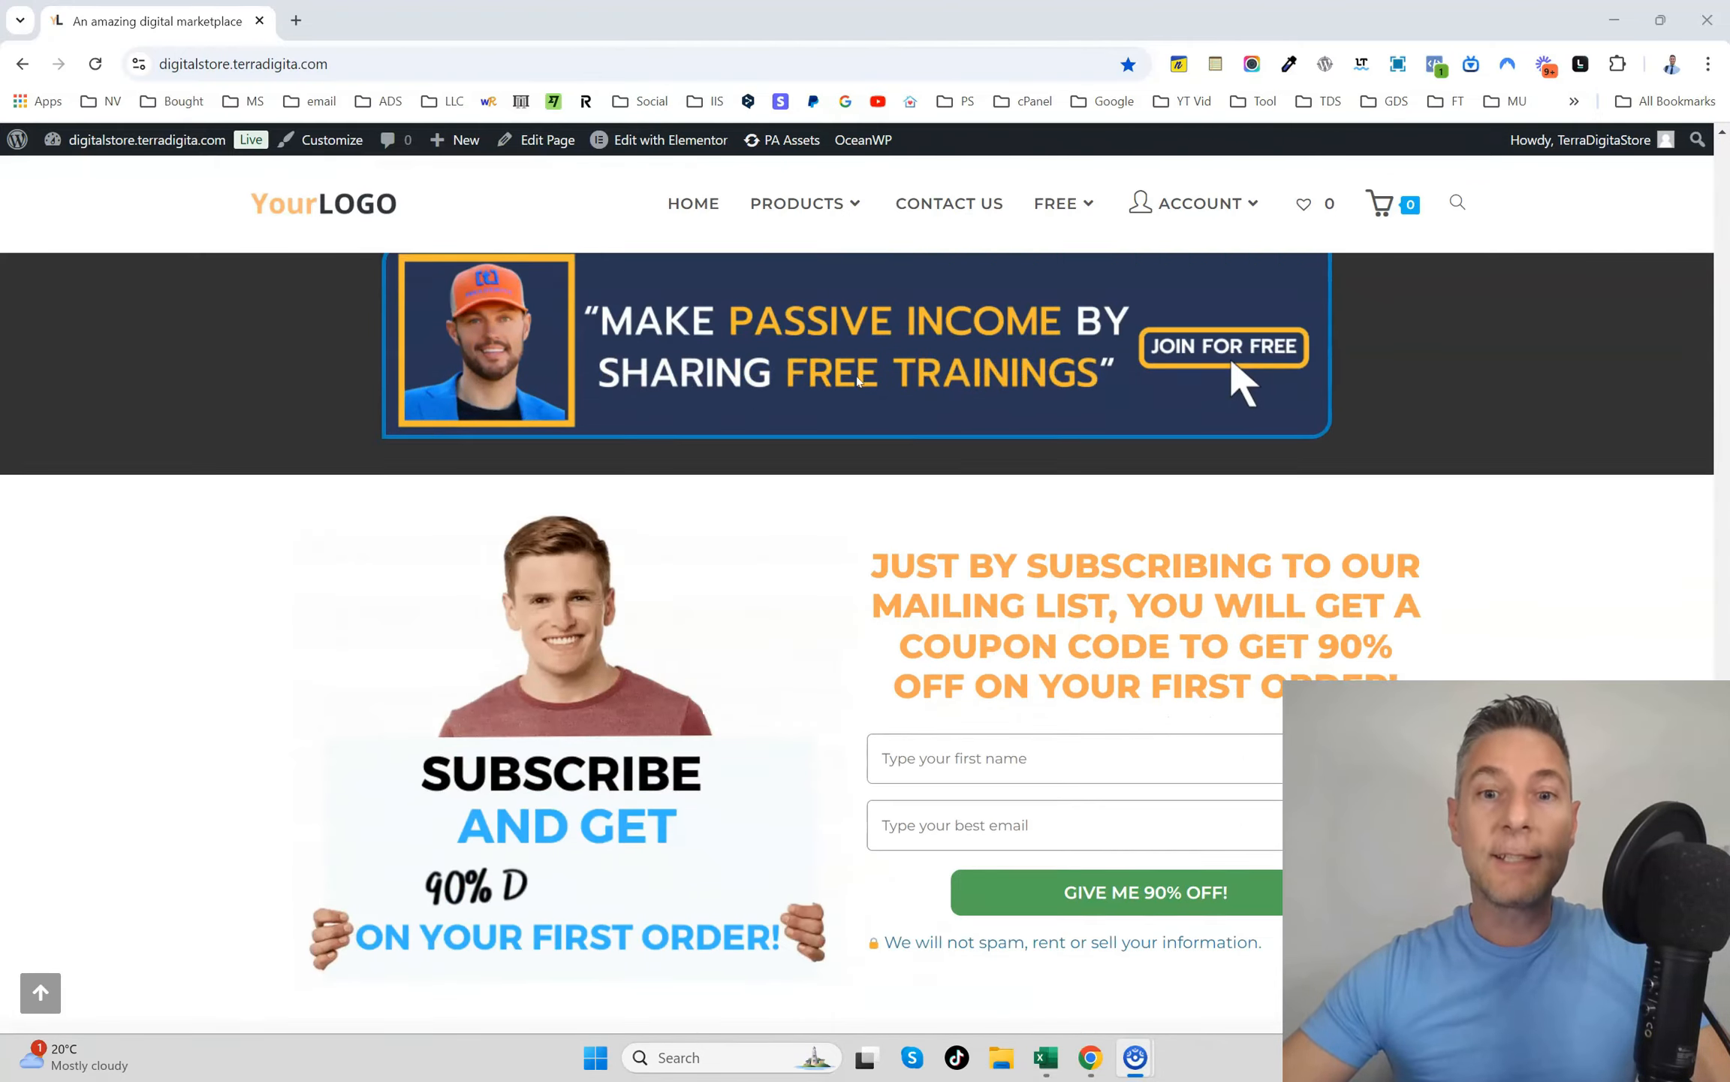
scroll(876, 409, "up", 20)
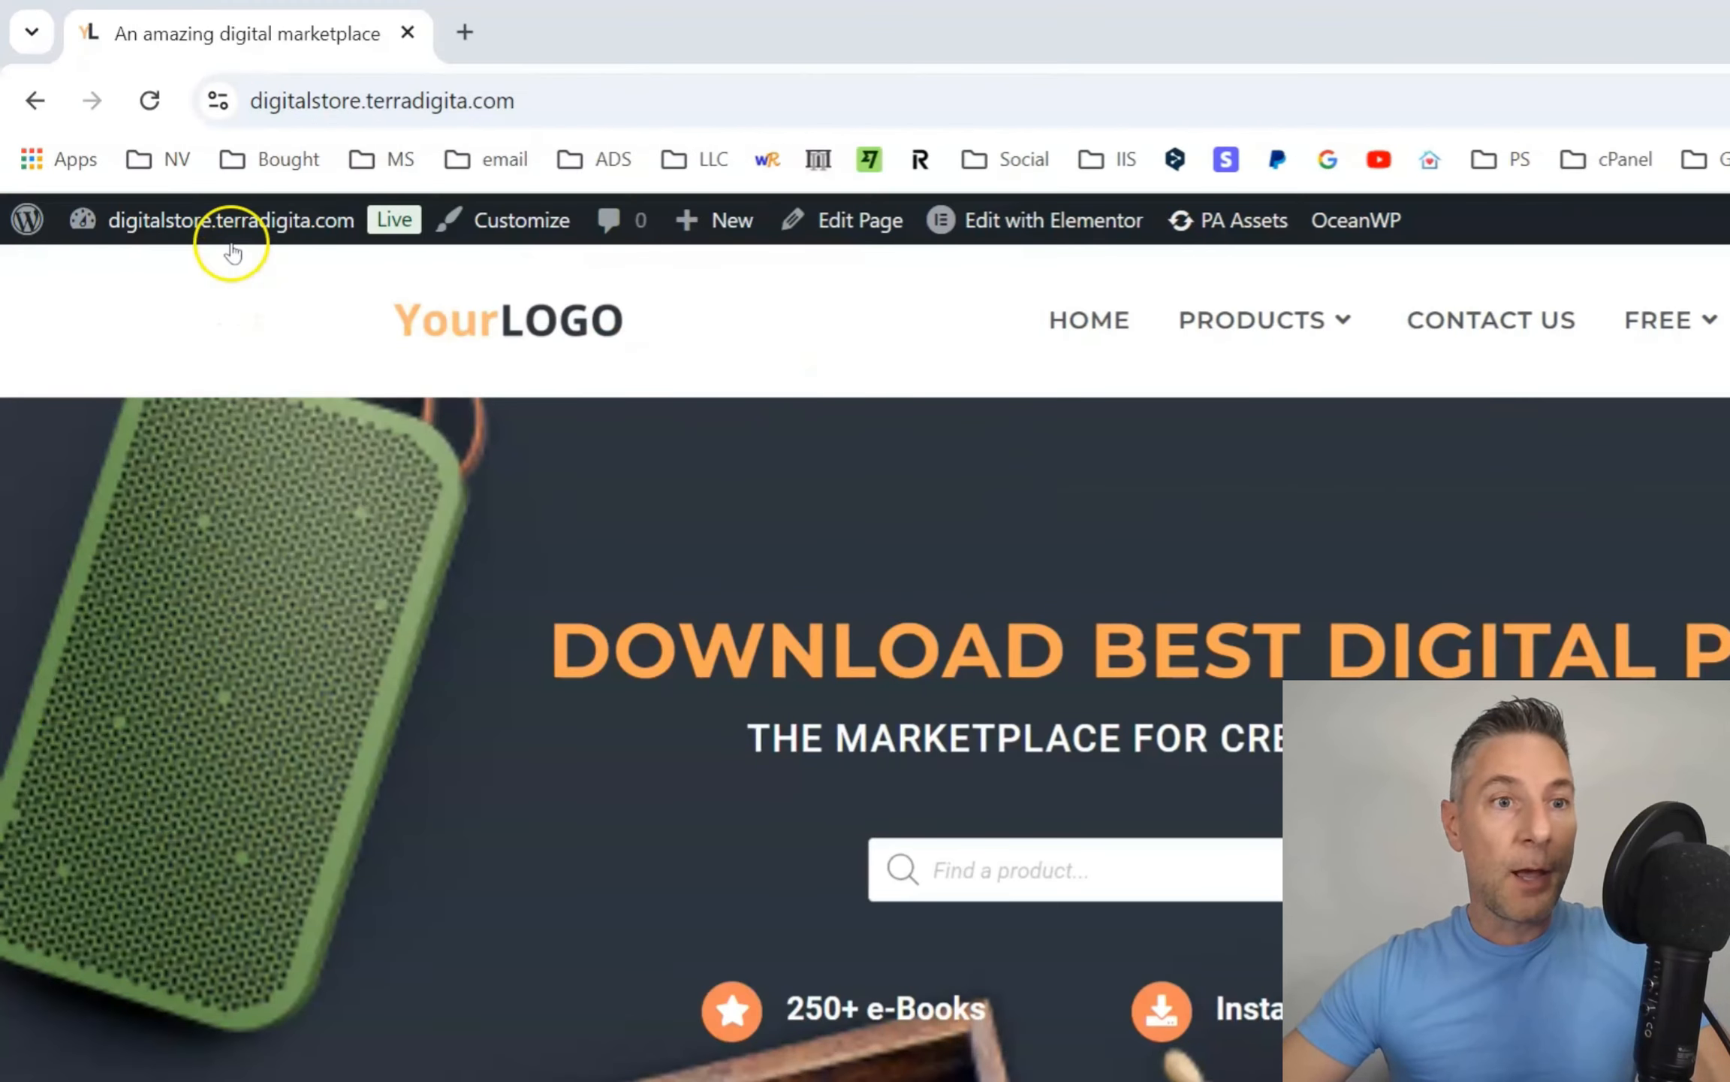
Go to the store's WordPress dashboard and open the list of marketing coupons.
mouse_move(147, 145)
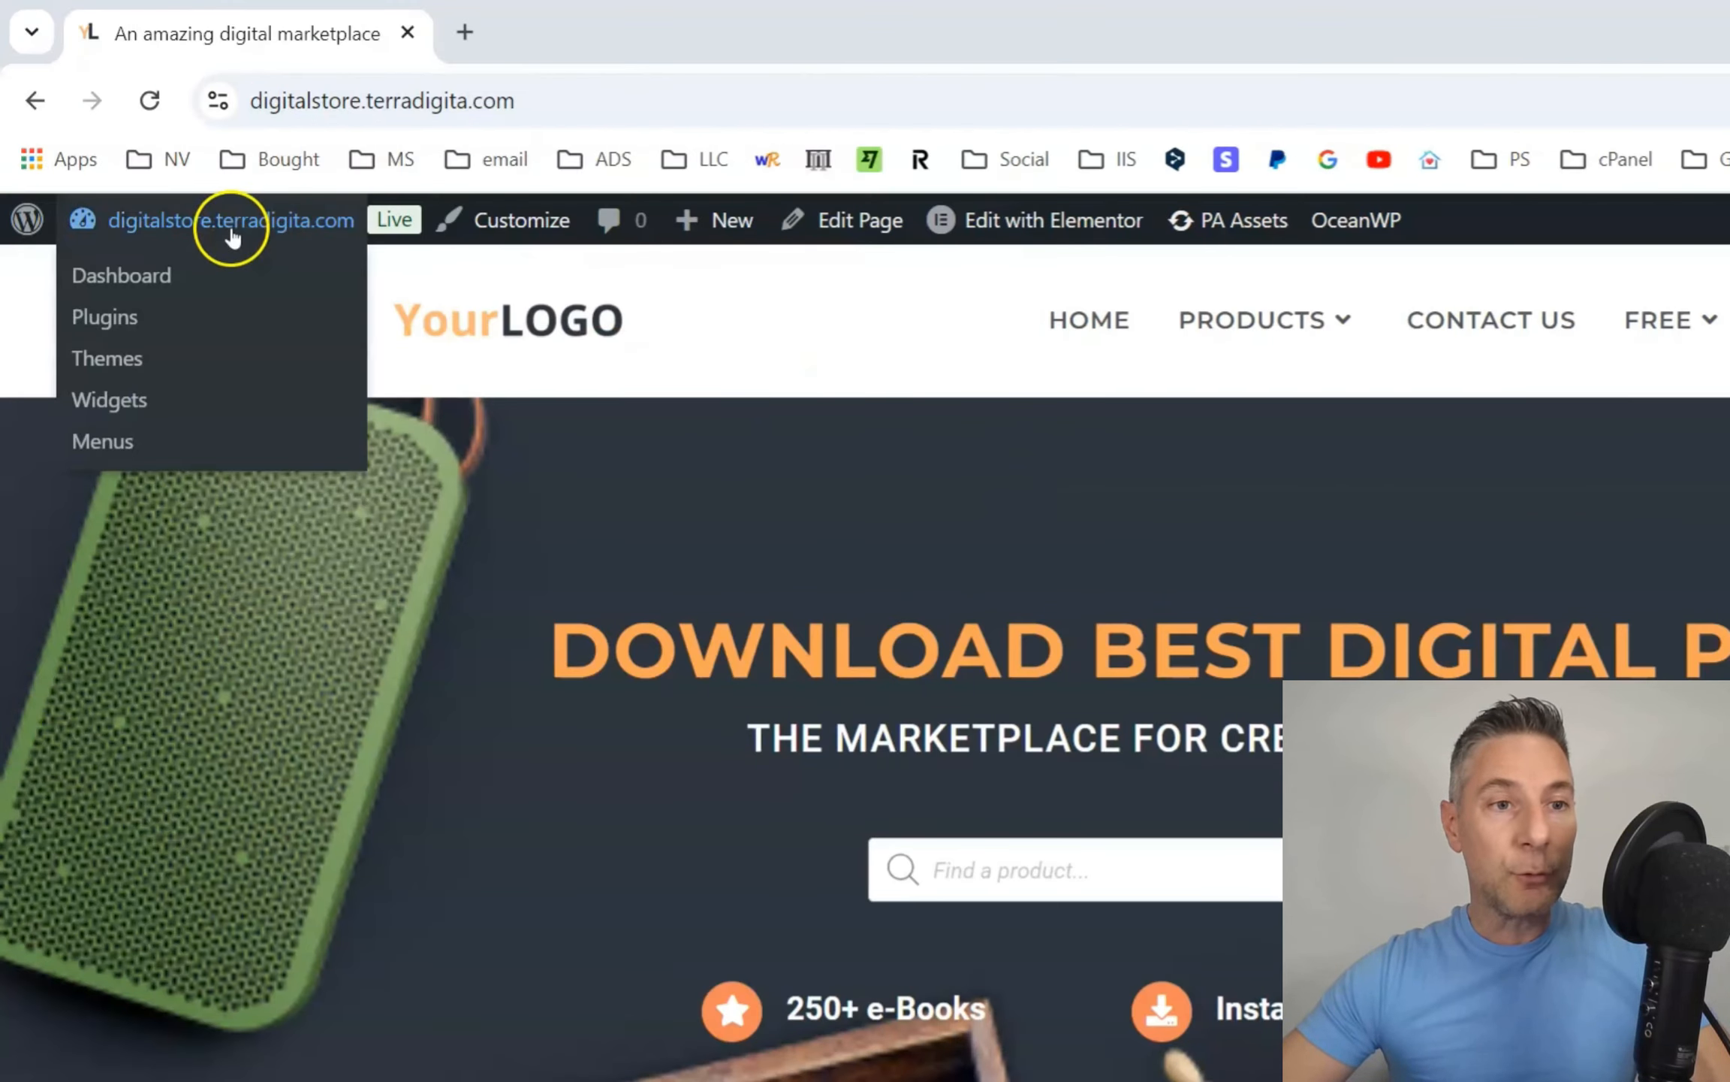
left_click(141, 276)
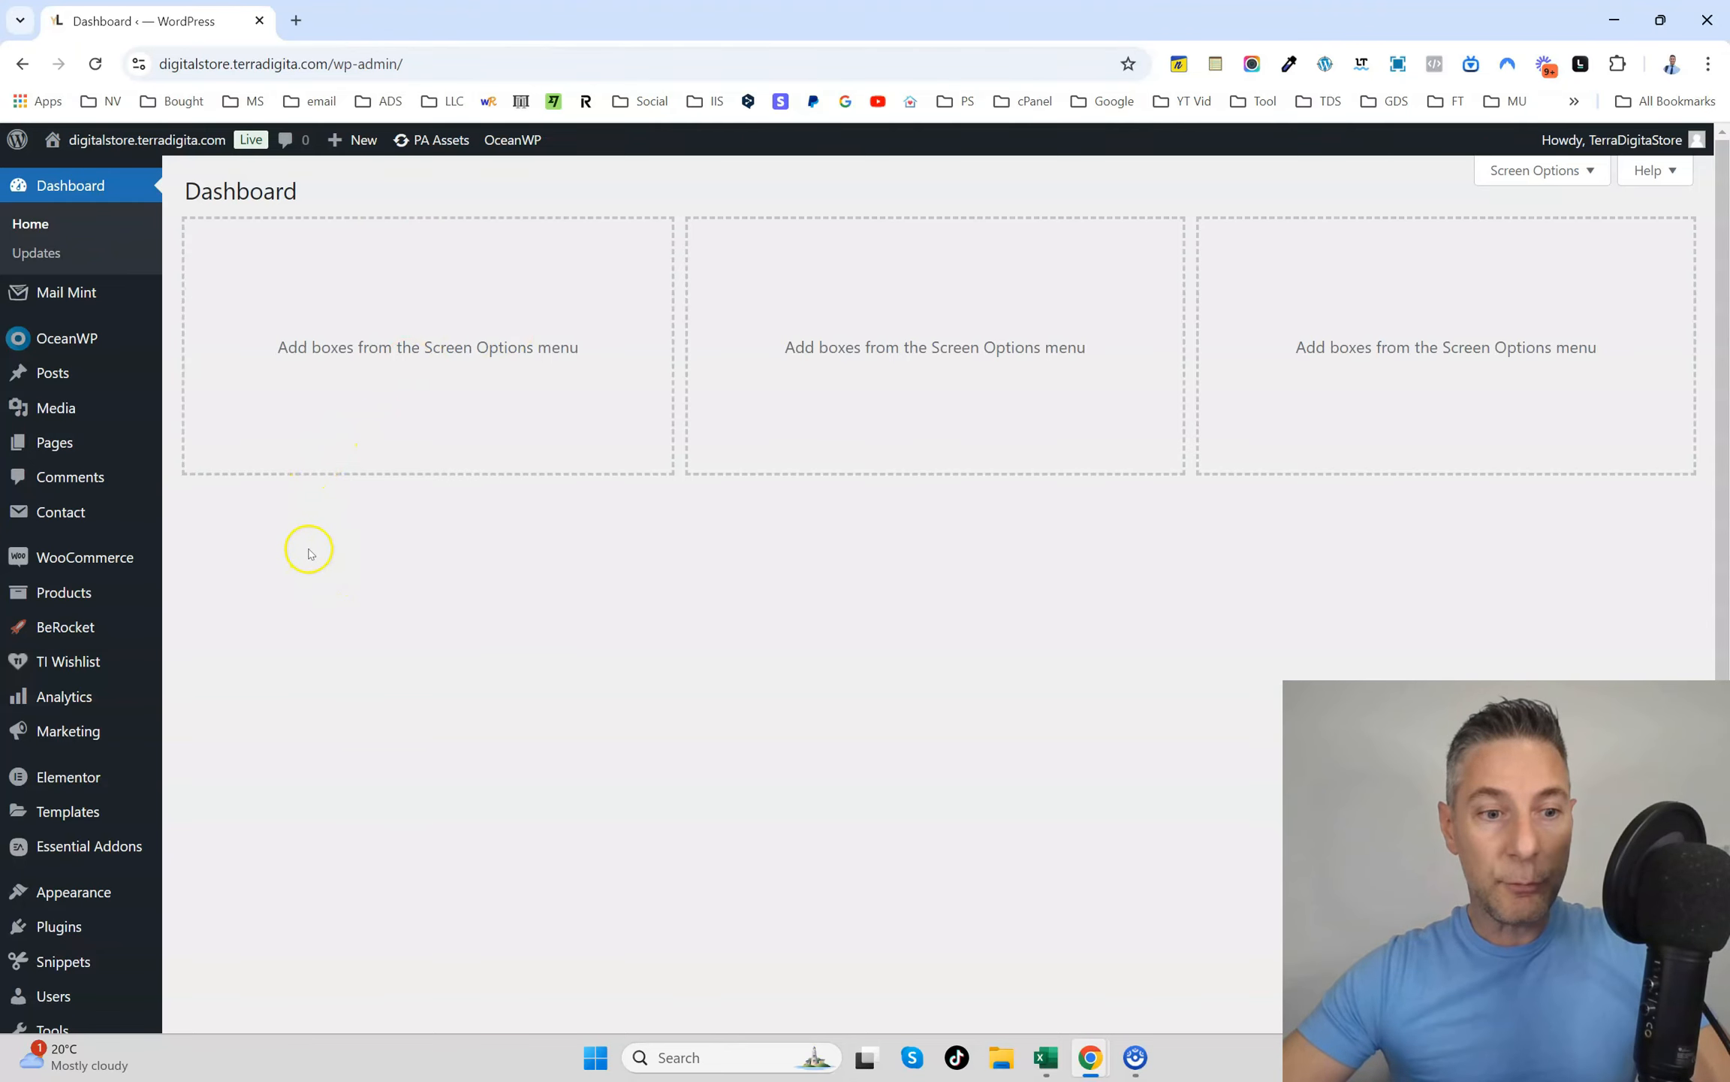
scroll(309, 554, "down", 4)
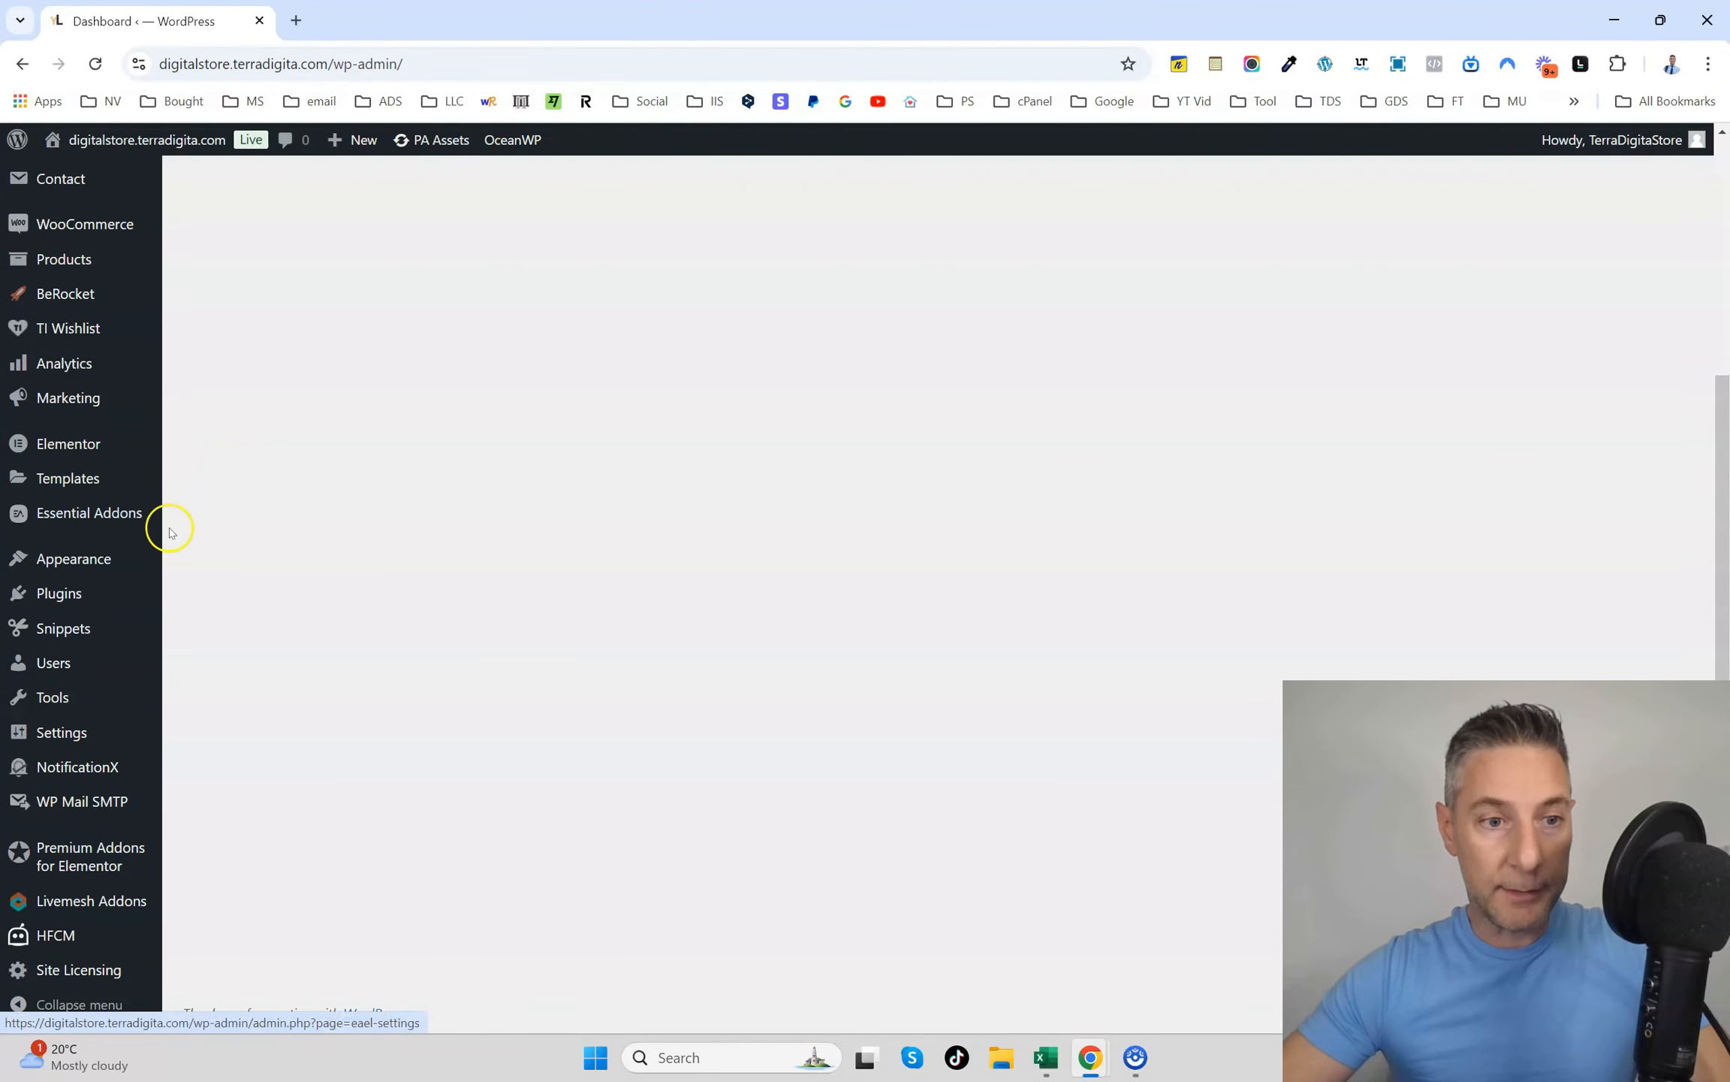
mouse_move(97, 406)
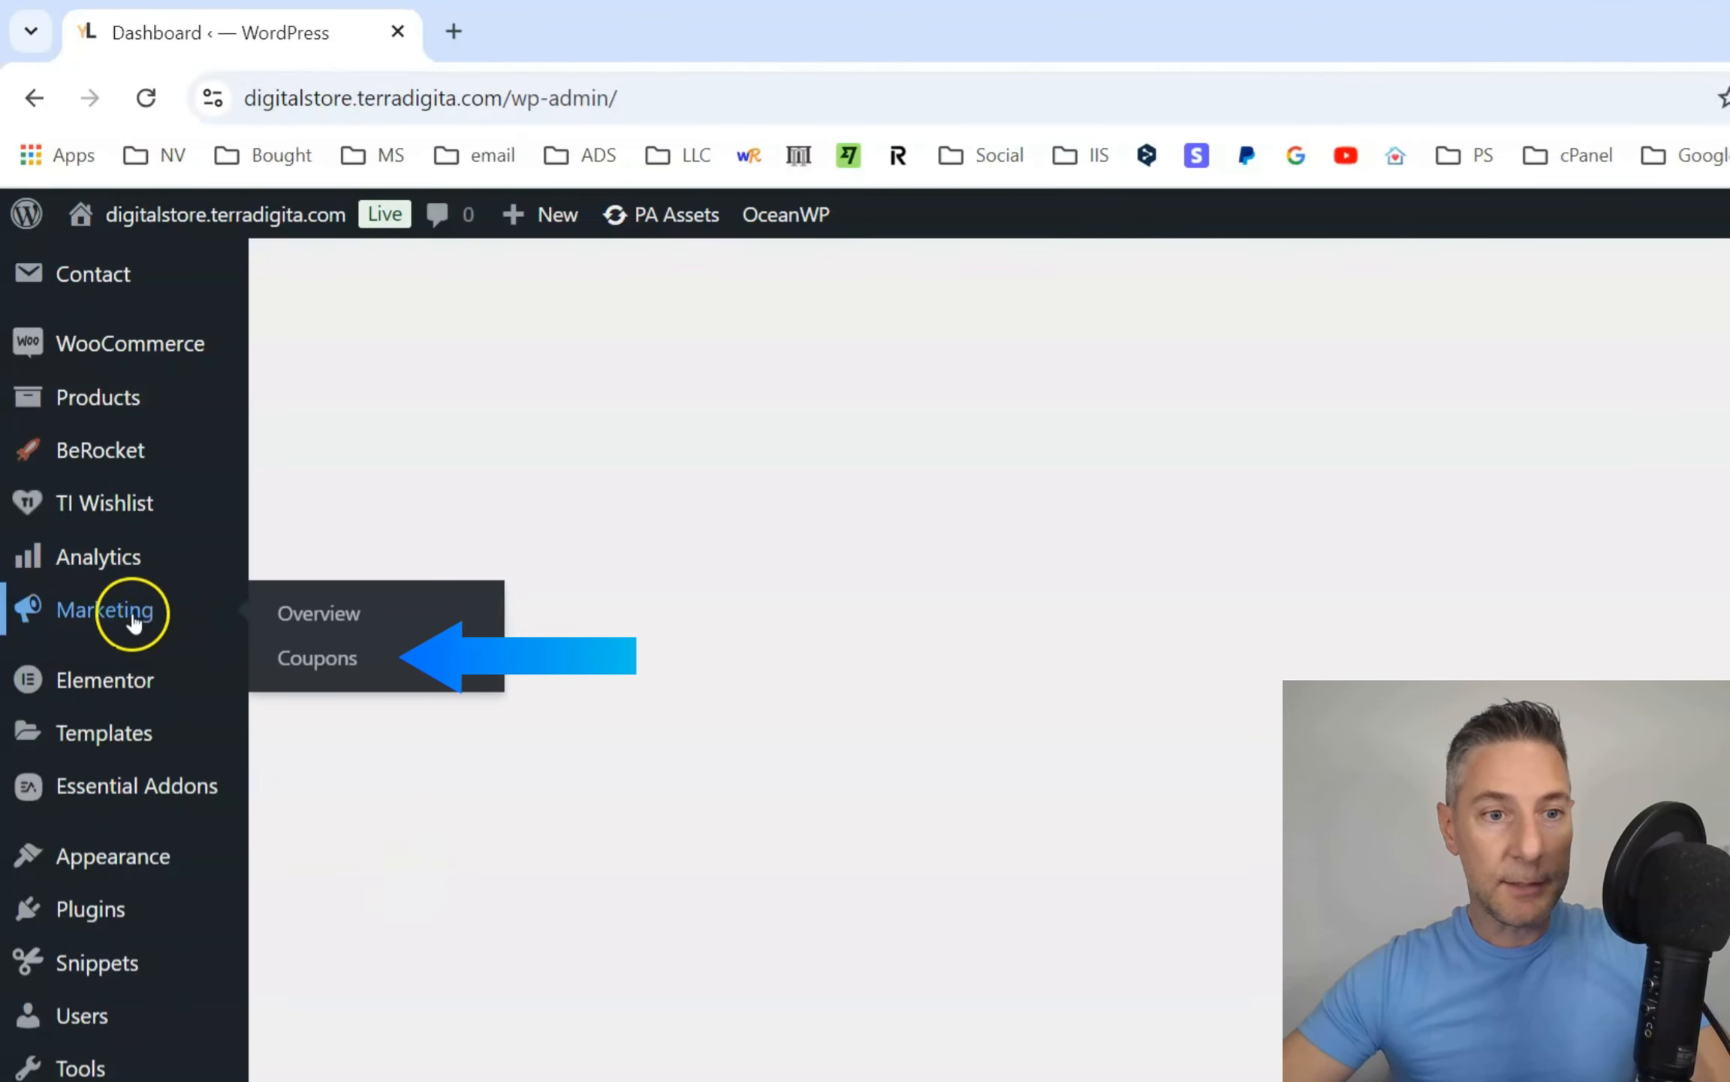
left_click(328, 660)
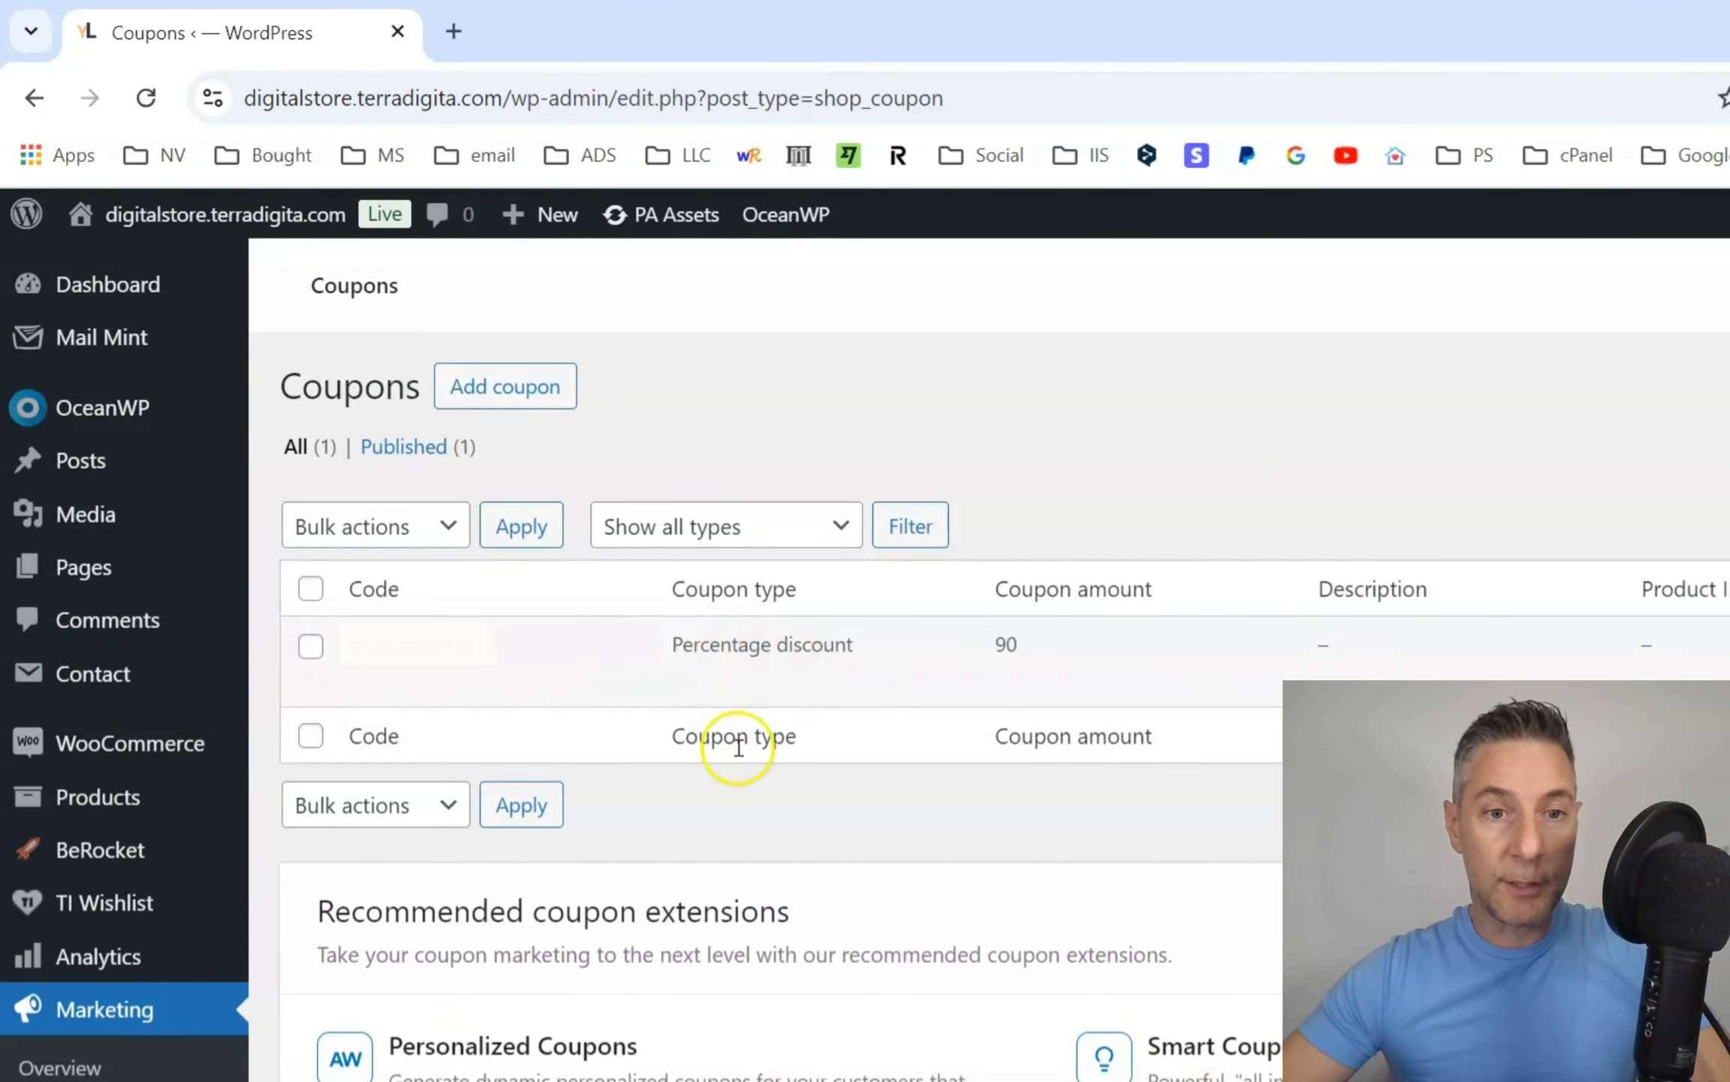
Start a new coupon and enter 50off as its coupon code.
mouse_move(502, 679)
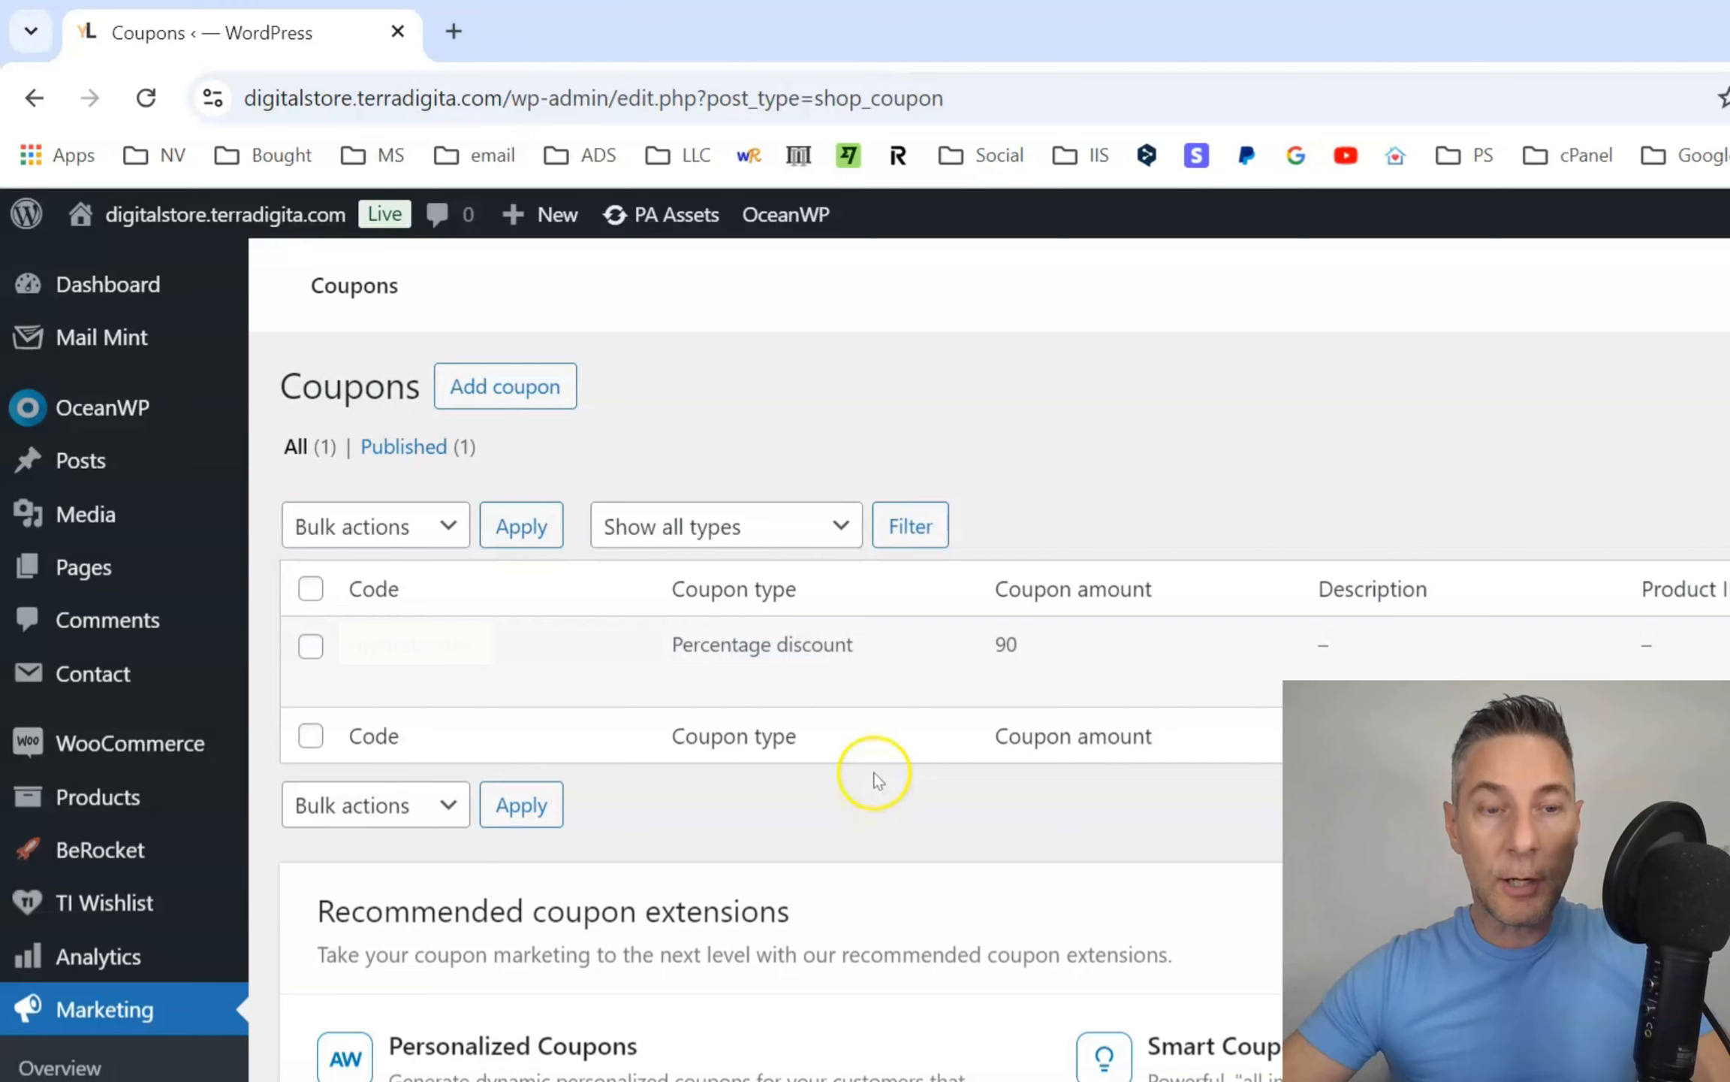
left_click(533, 394)
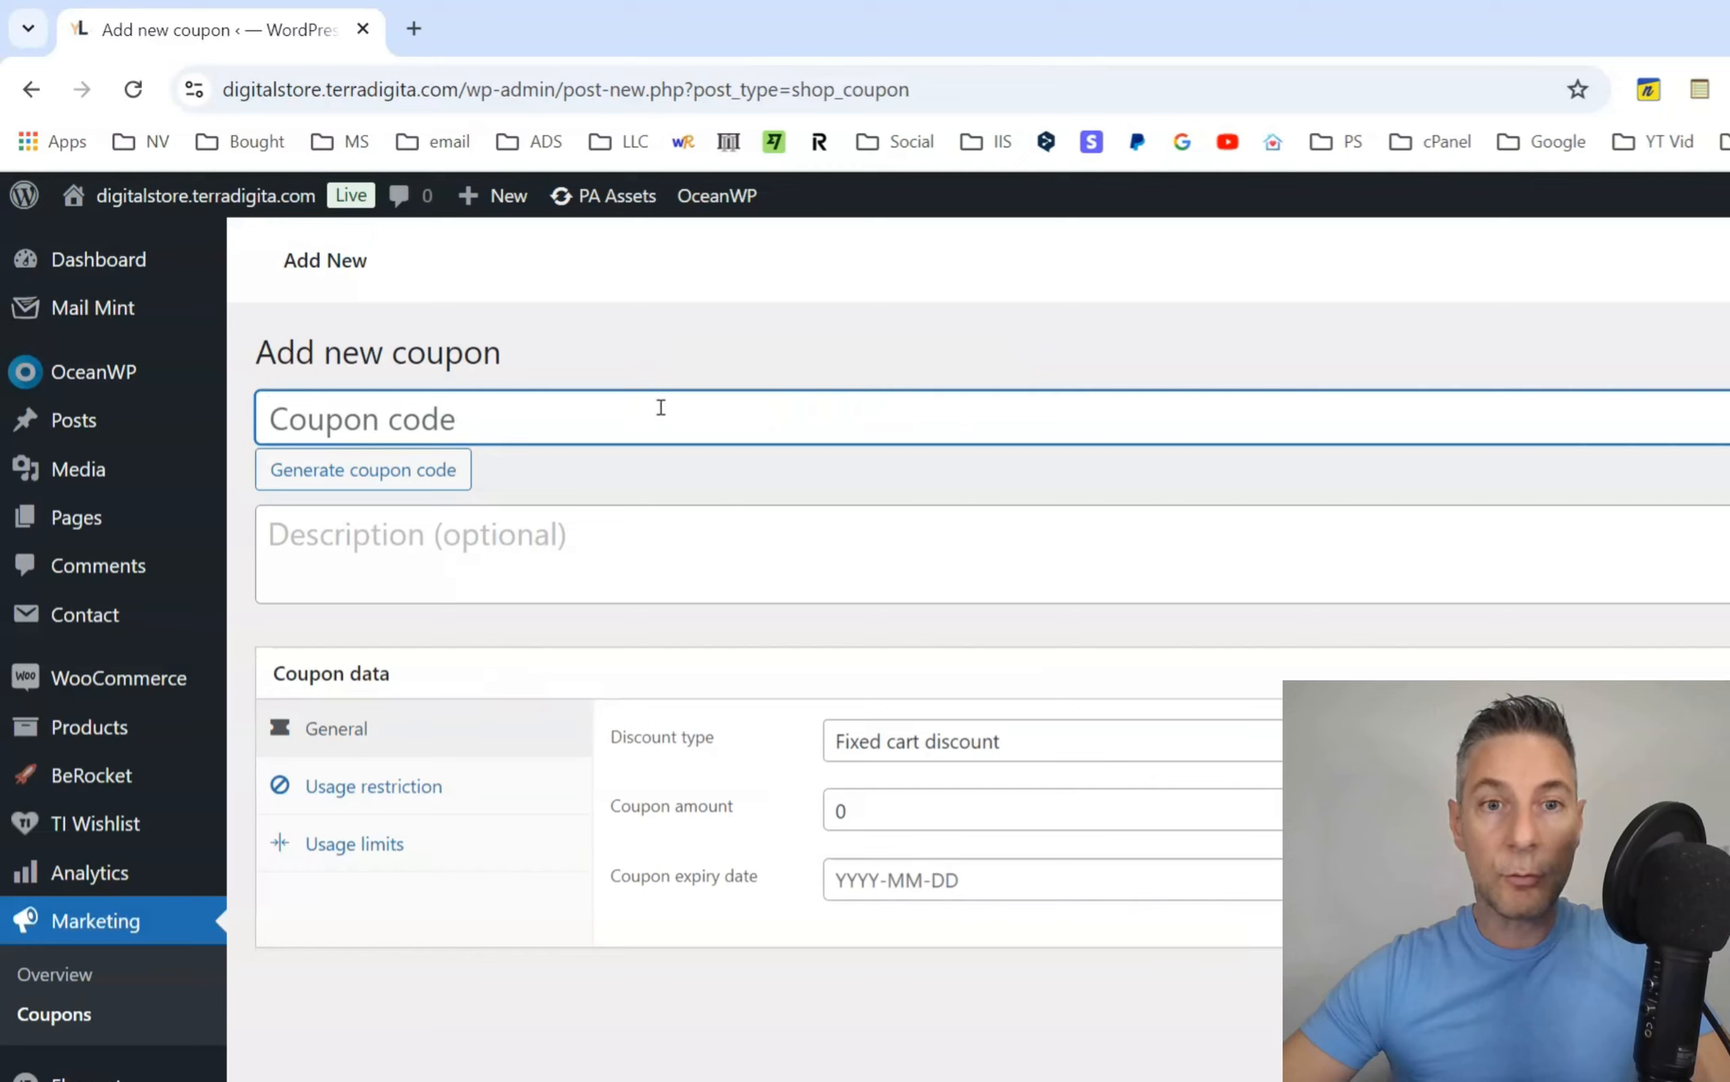
type("50")
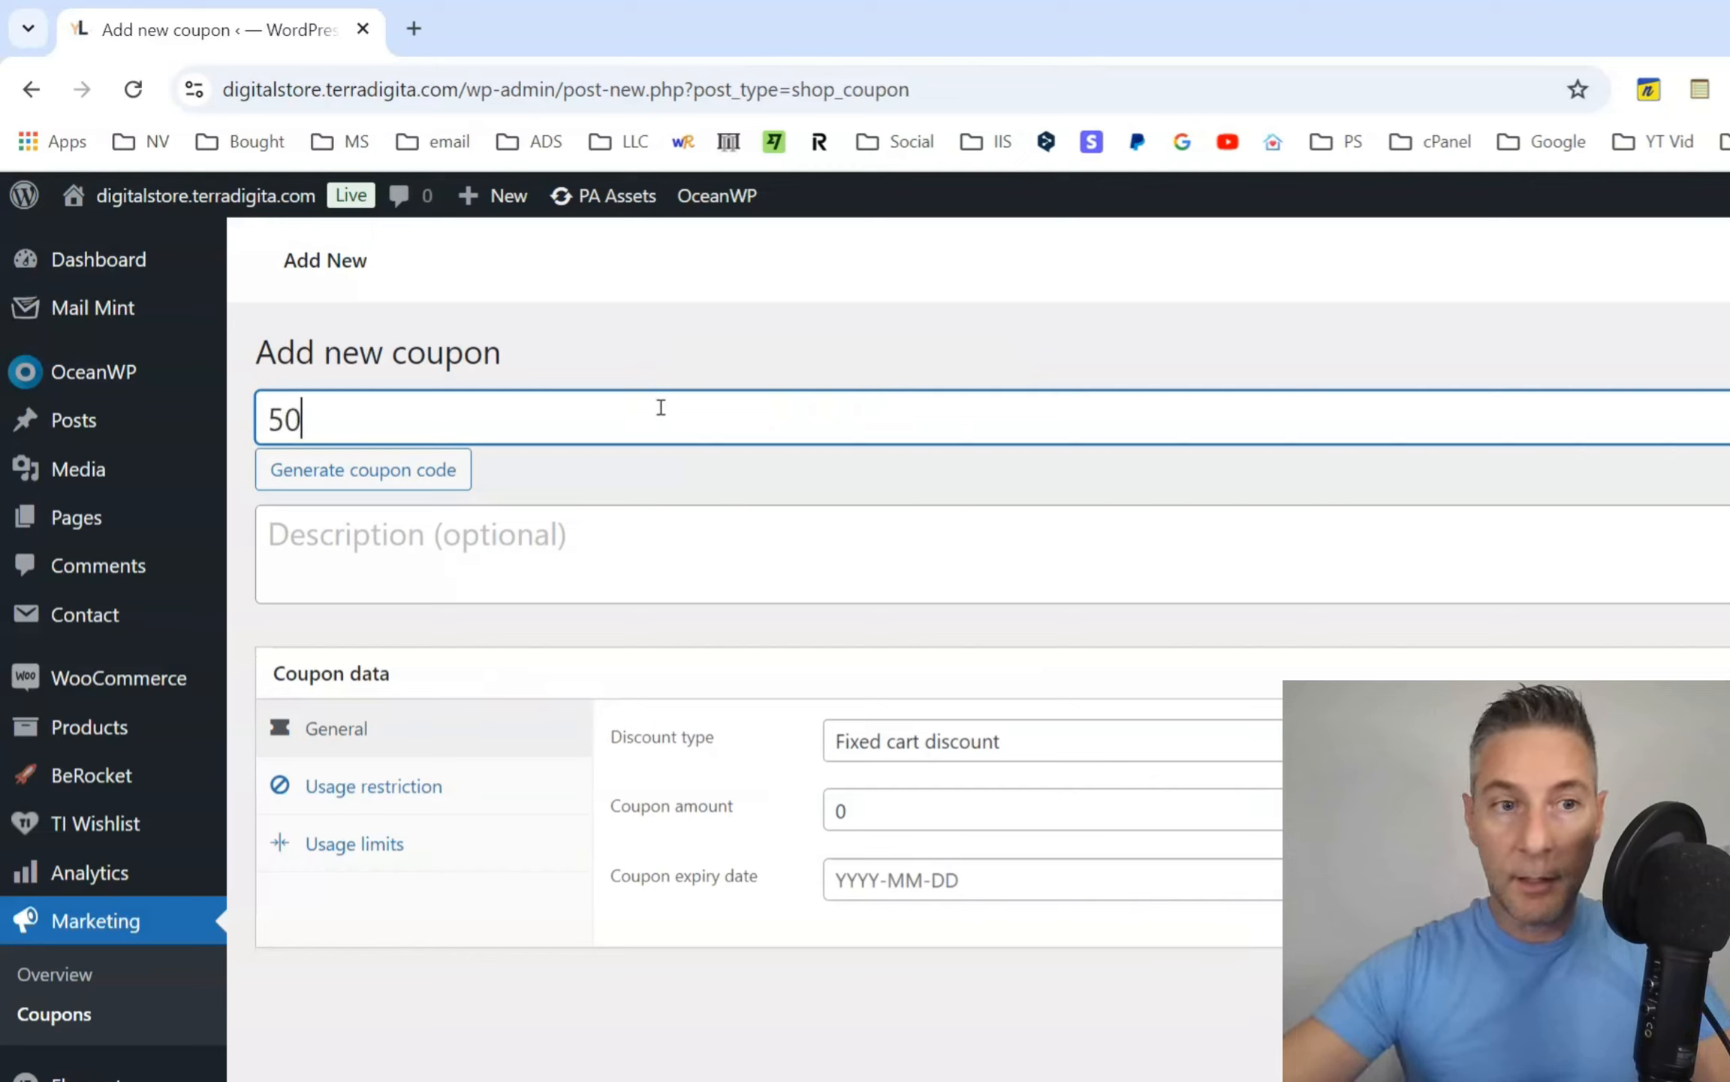
type("off")
left_click_drag(661, 407, 255, 401)
left_click(576, 473)
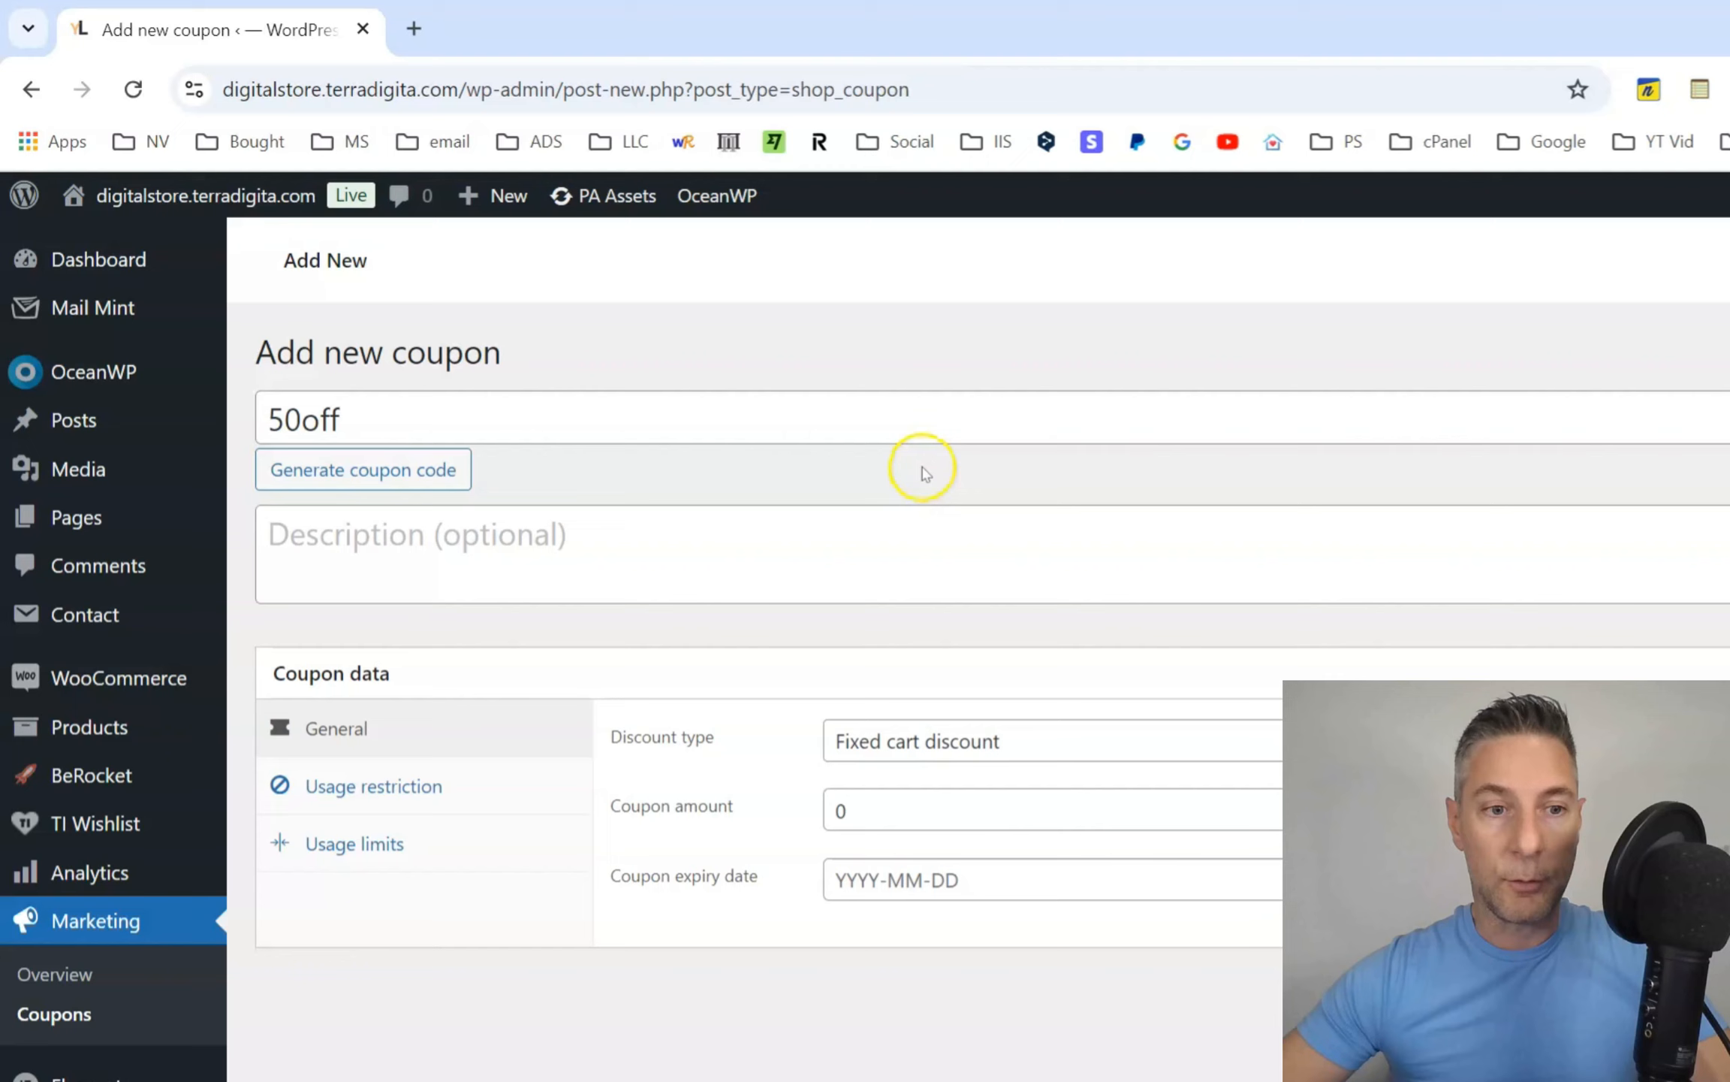
Set the coupon's discount type to Fixed product discount and its amount to 10.
scroll(830, 593, "down", 2)
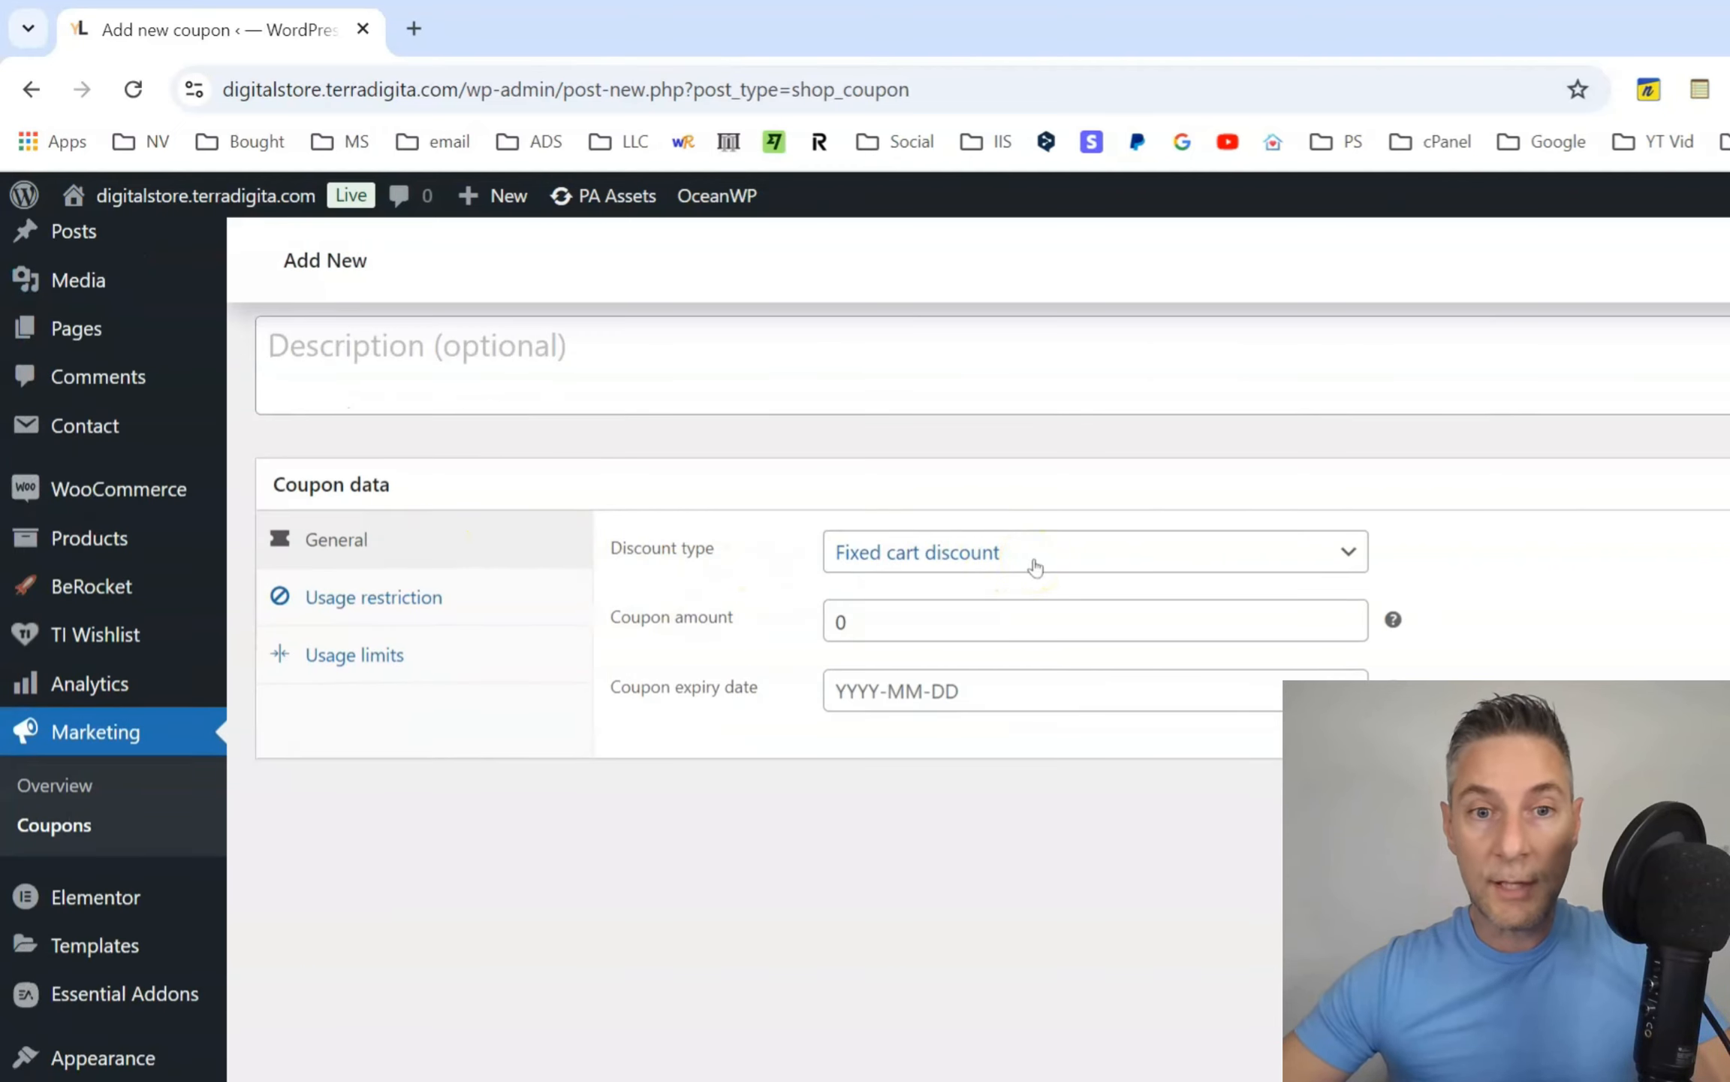
left_click(1039, 565)
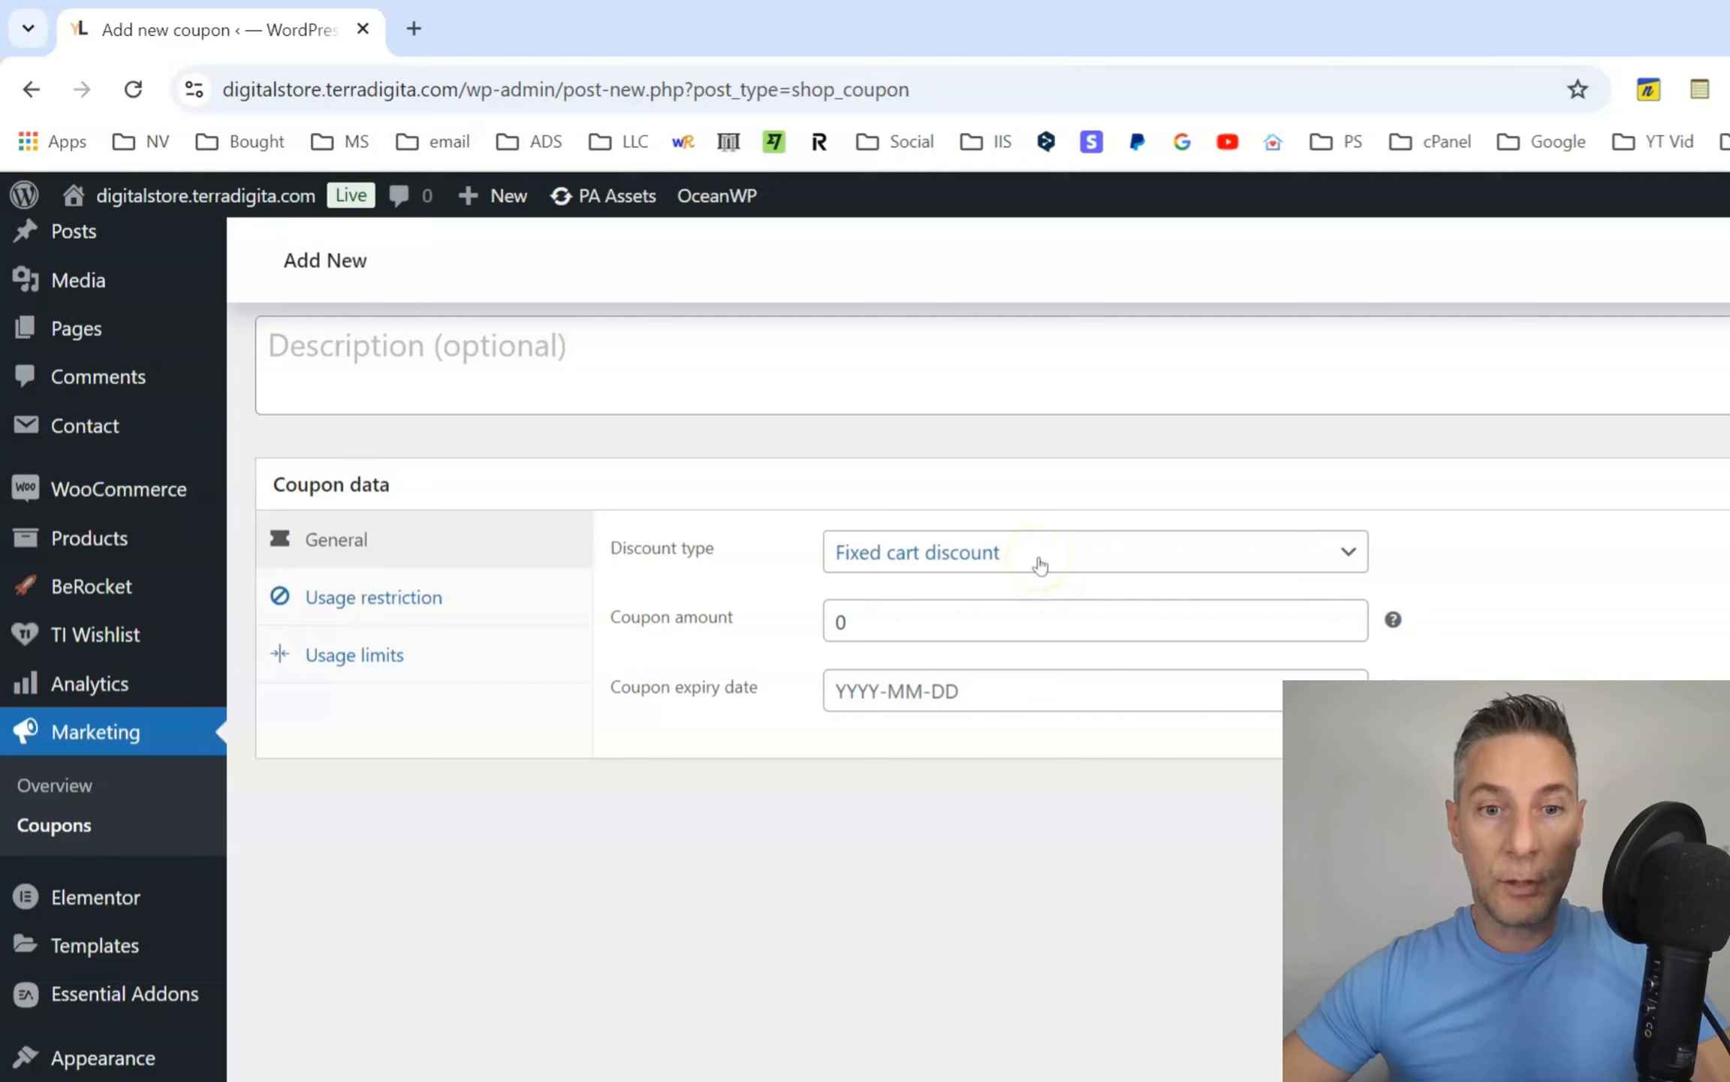
left_click(1039, 560)
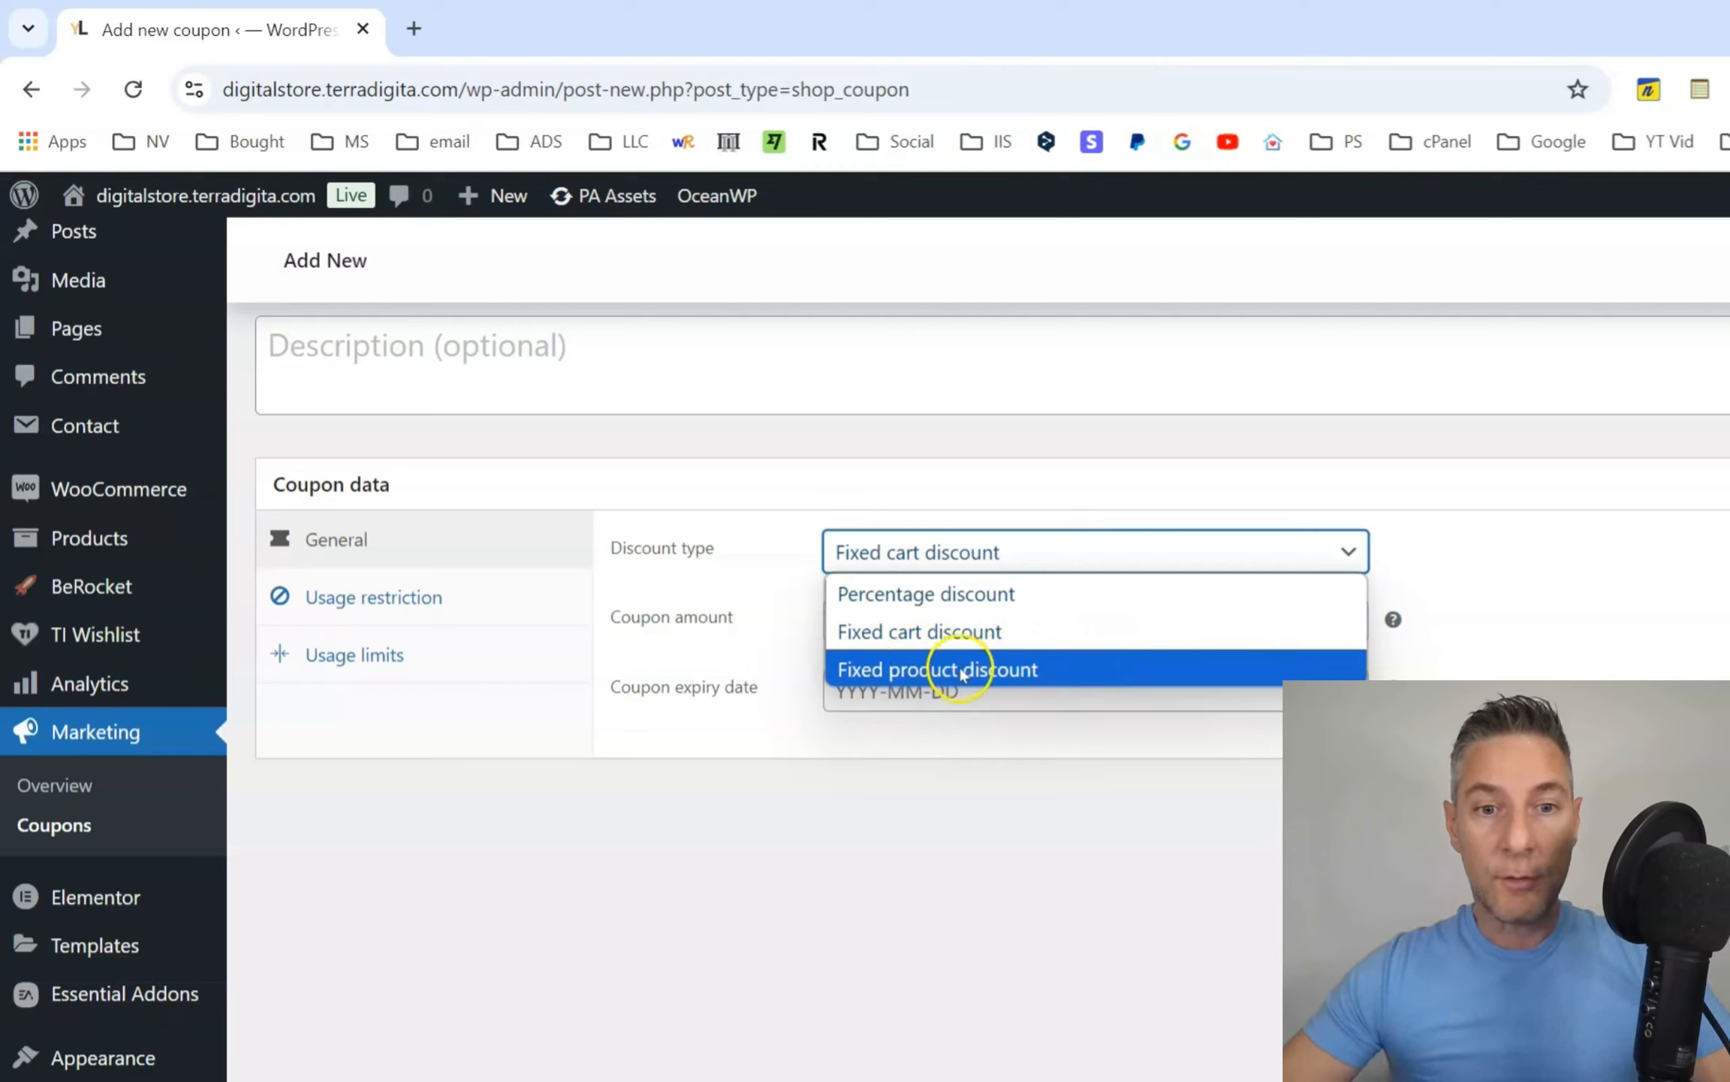
left_click(1068, 666)
double_click(1007, 618)
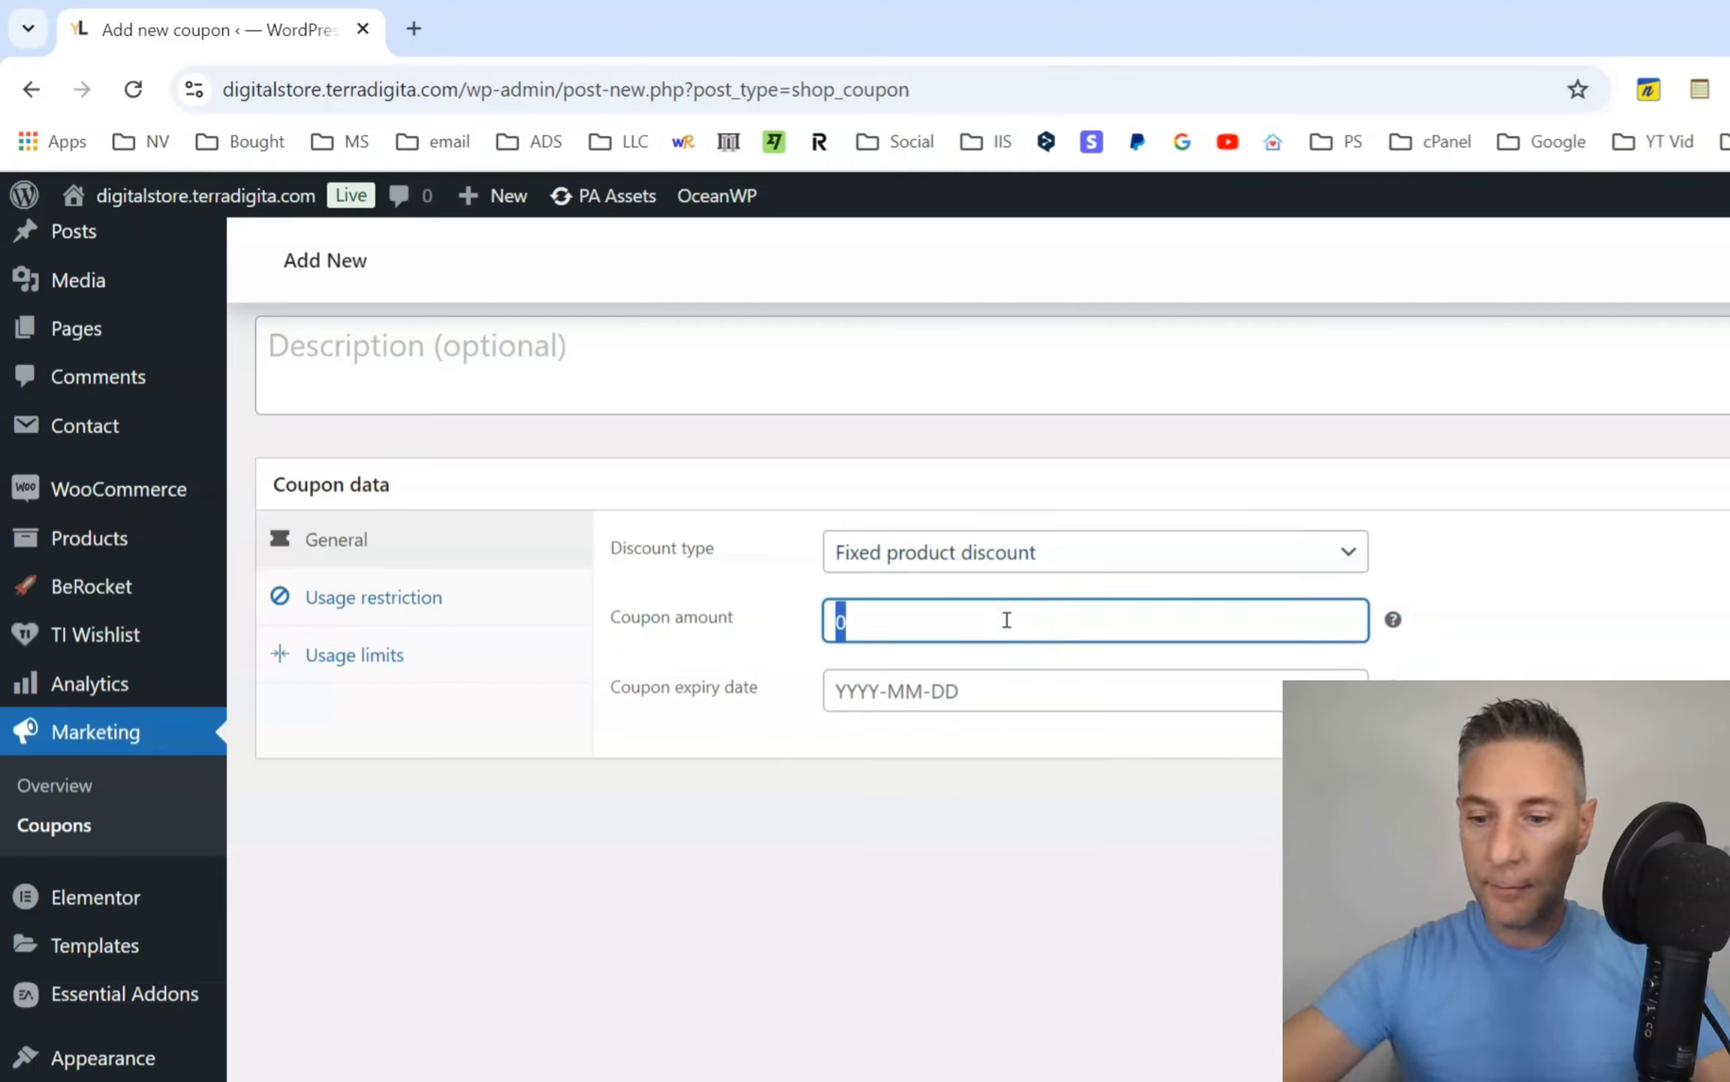
type("10")
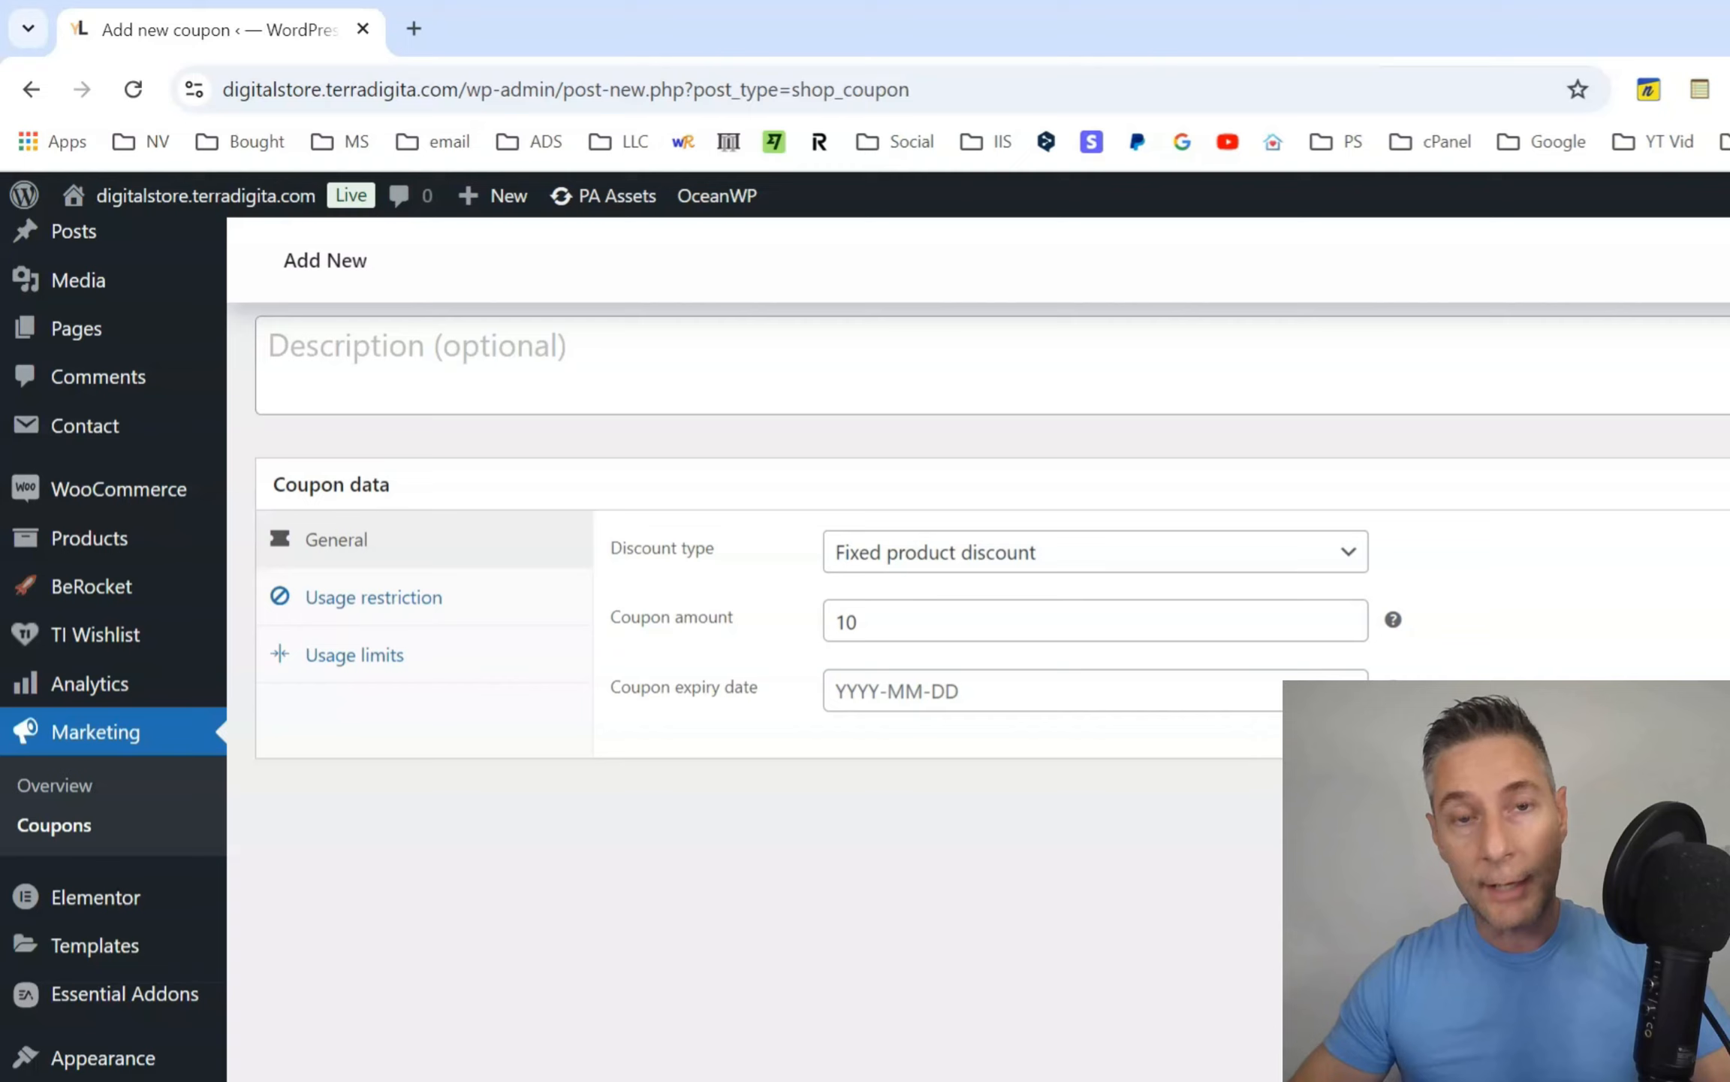
left_click(1050, 622)
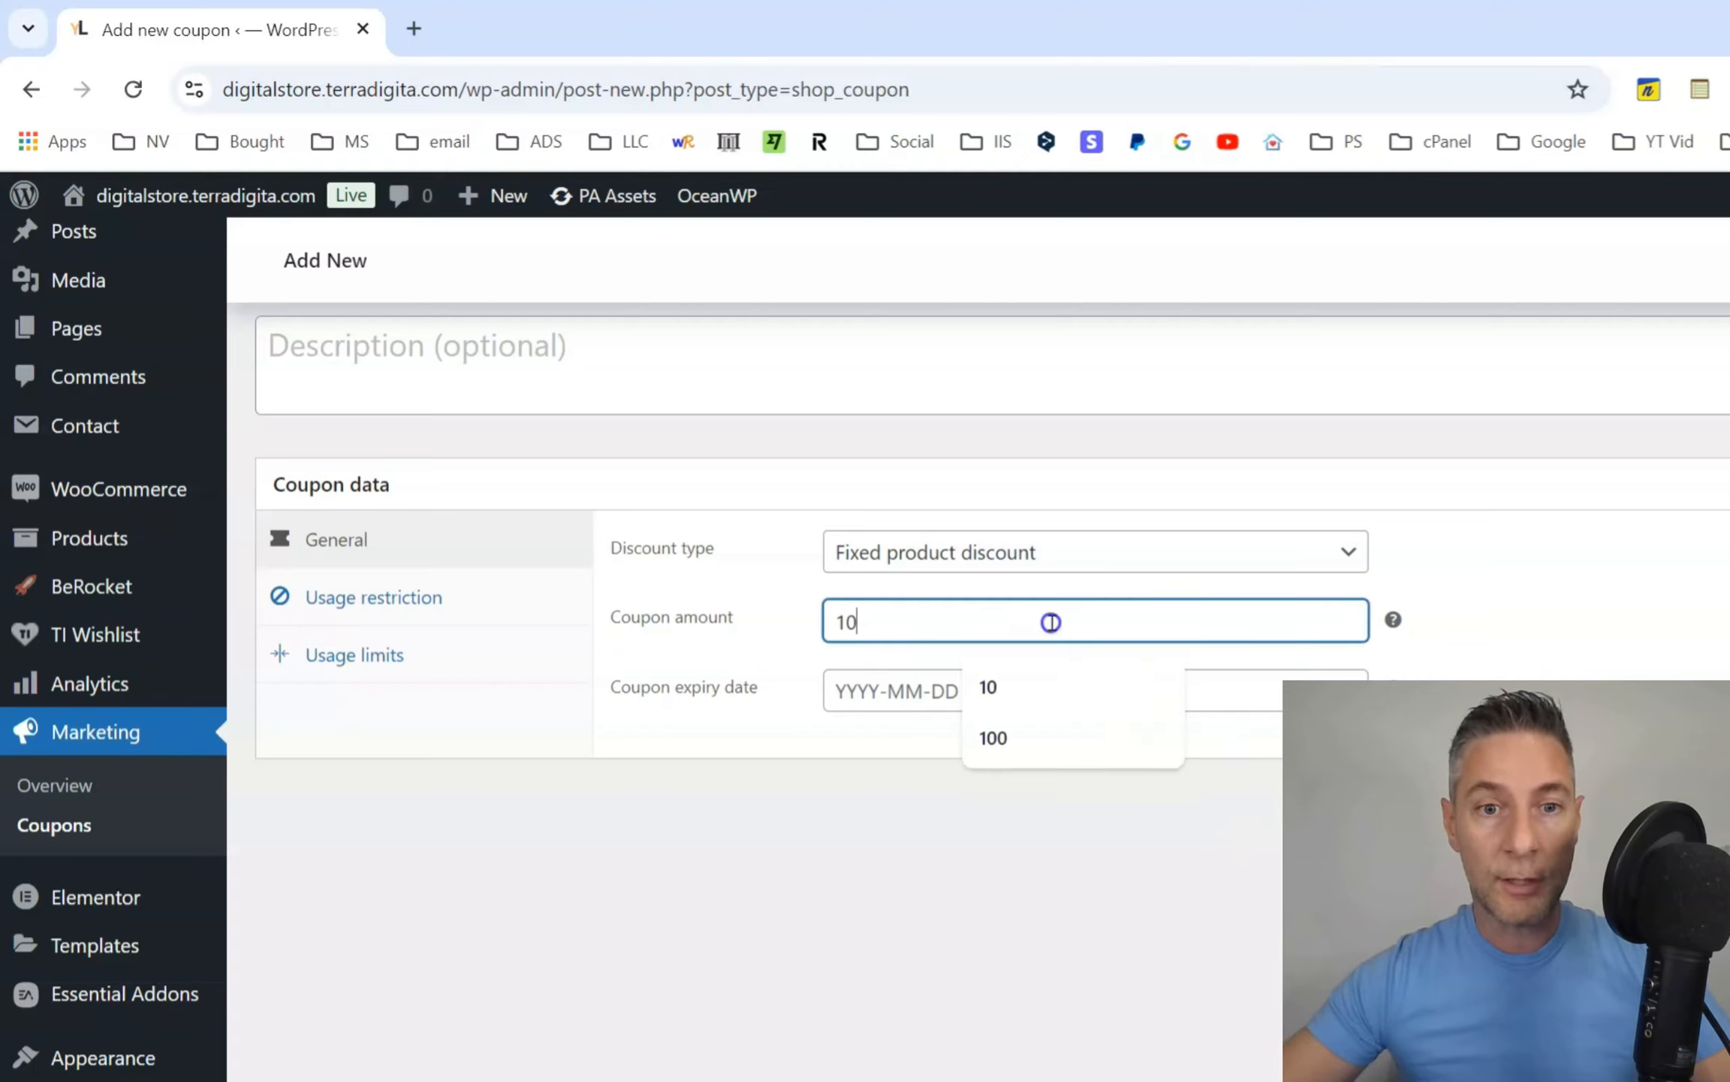
double_click(1051, 621)
left_click(1051, 622)
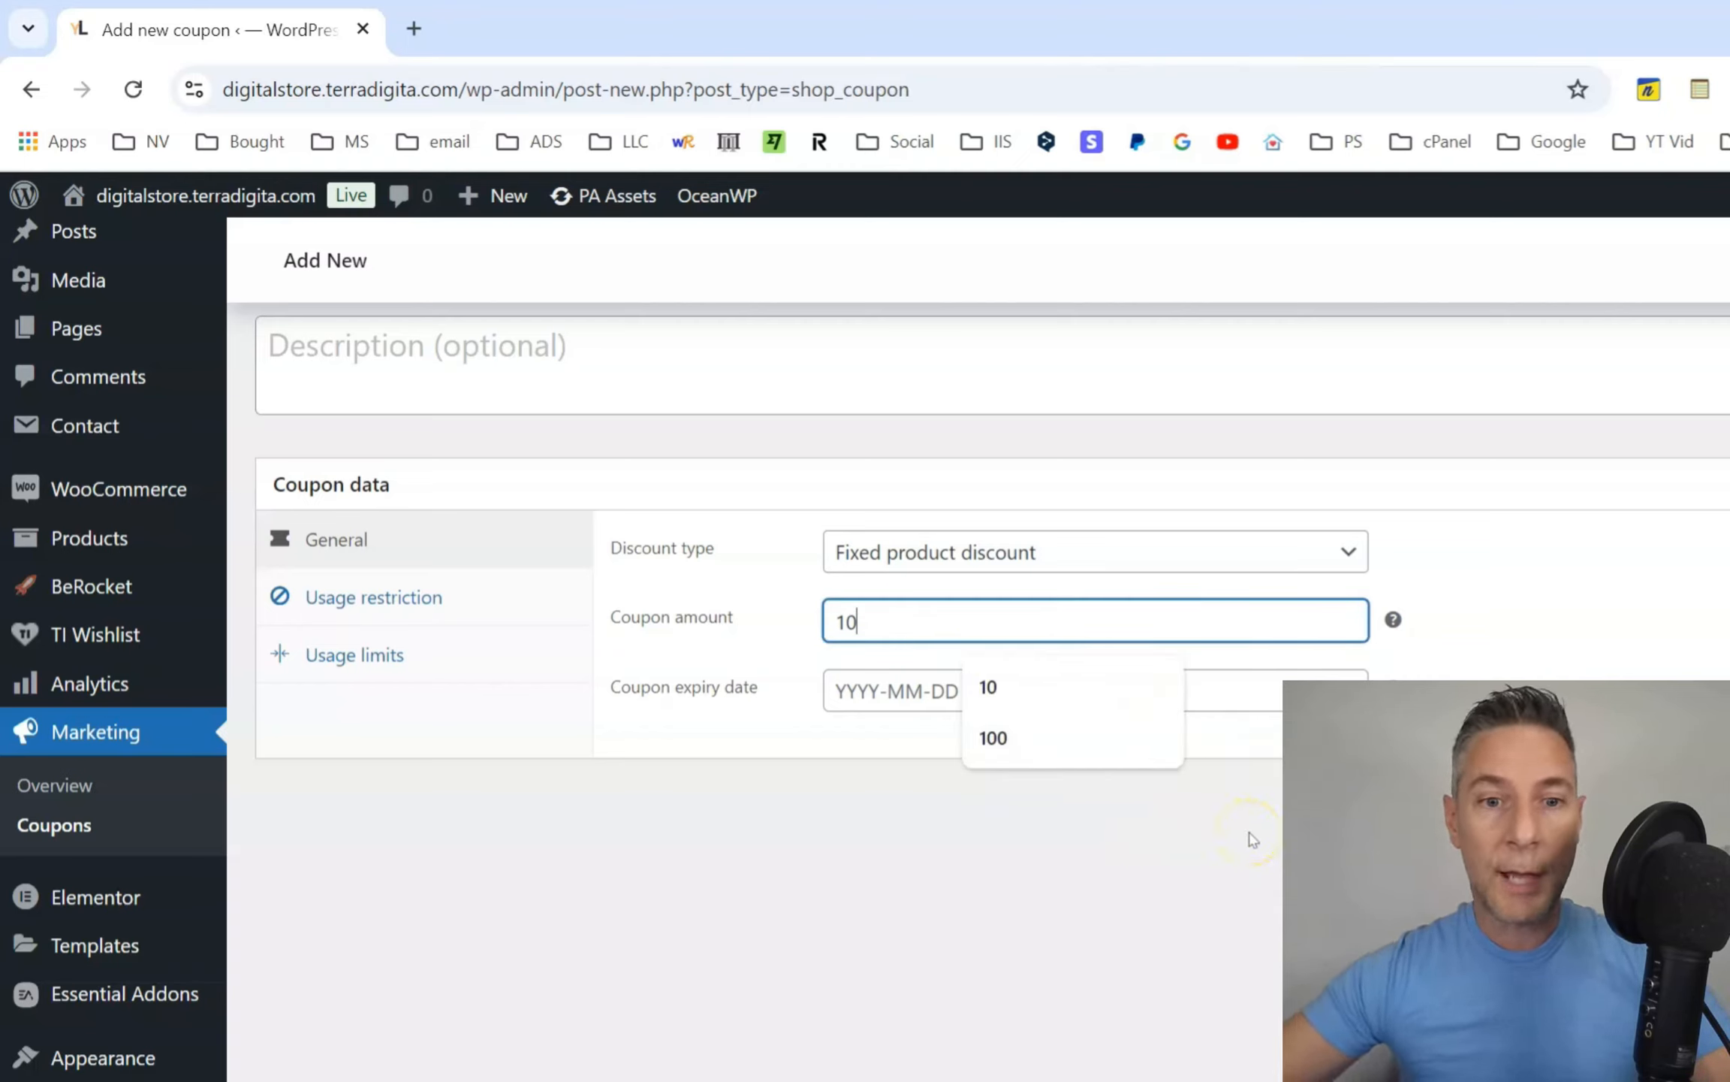
Set the coupon's discount type to Percentage discount and its amount to 50.
left_click(1129, 553)
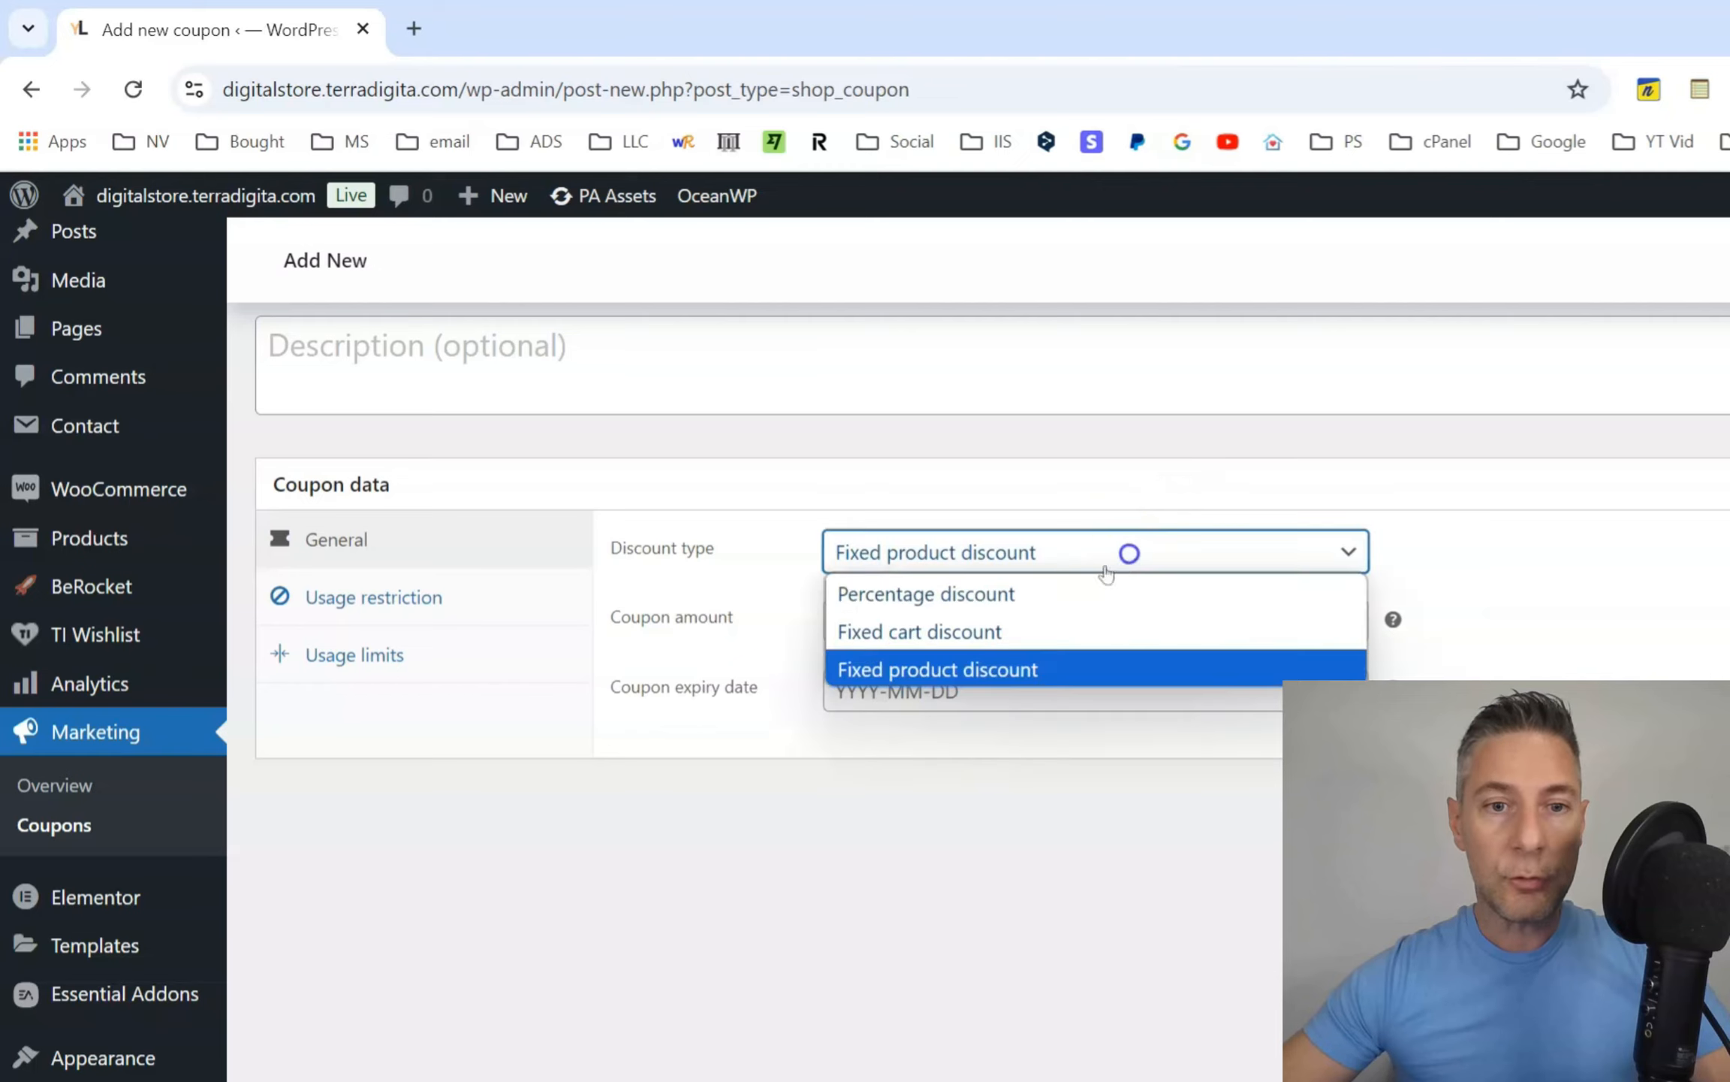
left_click(1054, 593)
left_click(989, 629)
double_click(989, 629)
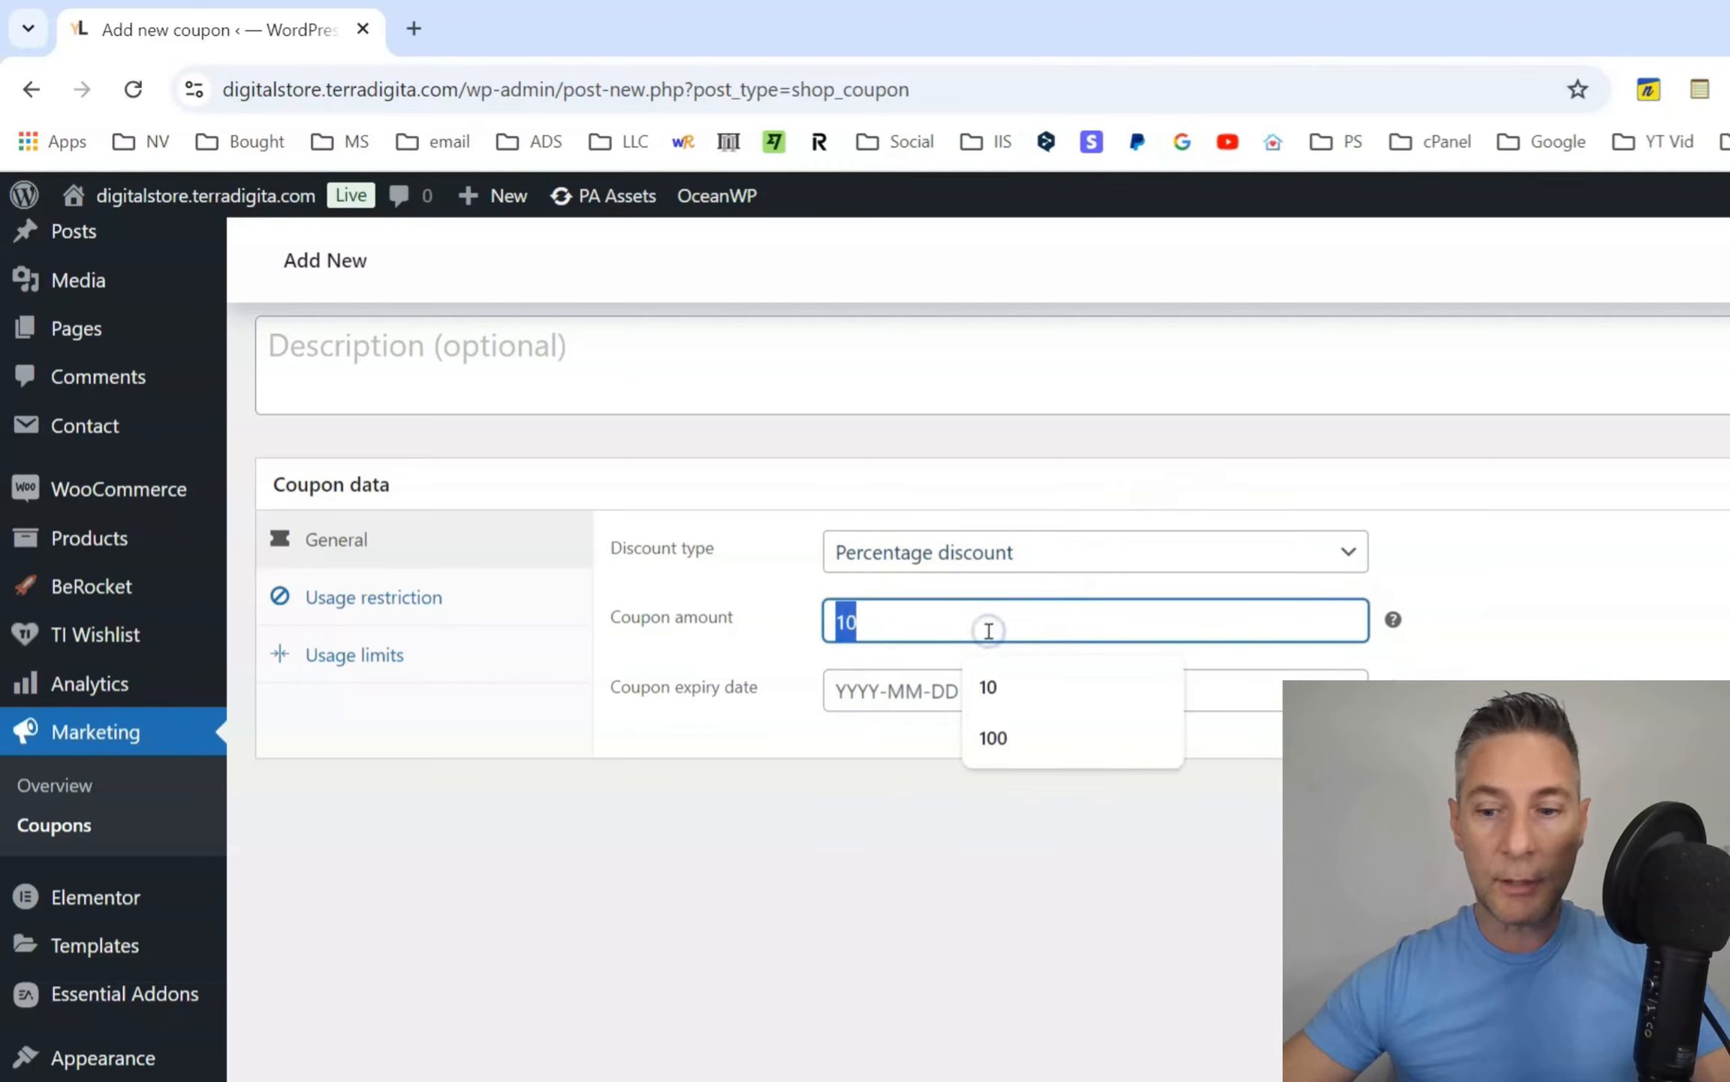
type("50")
left_click(1059, 867)
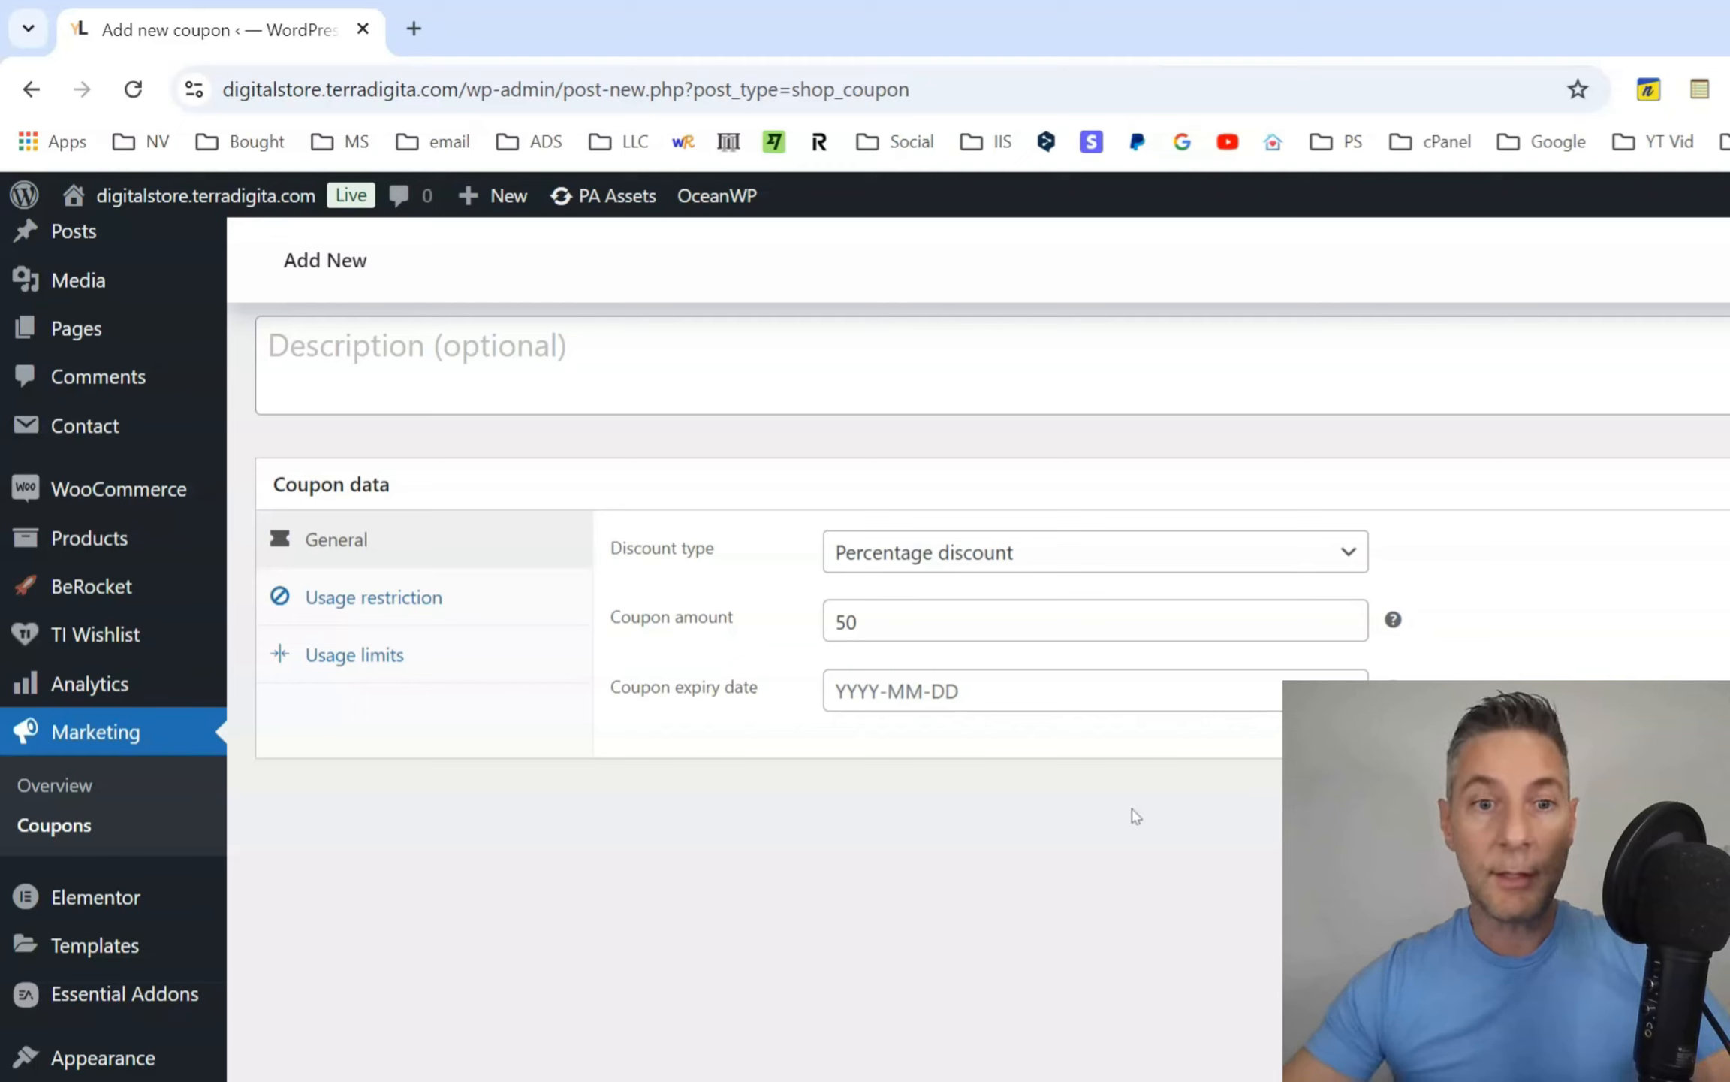
Look at the calendar for the coupon's expiry date without picking a date.
left_click(1085, 690)
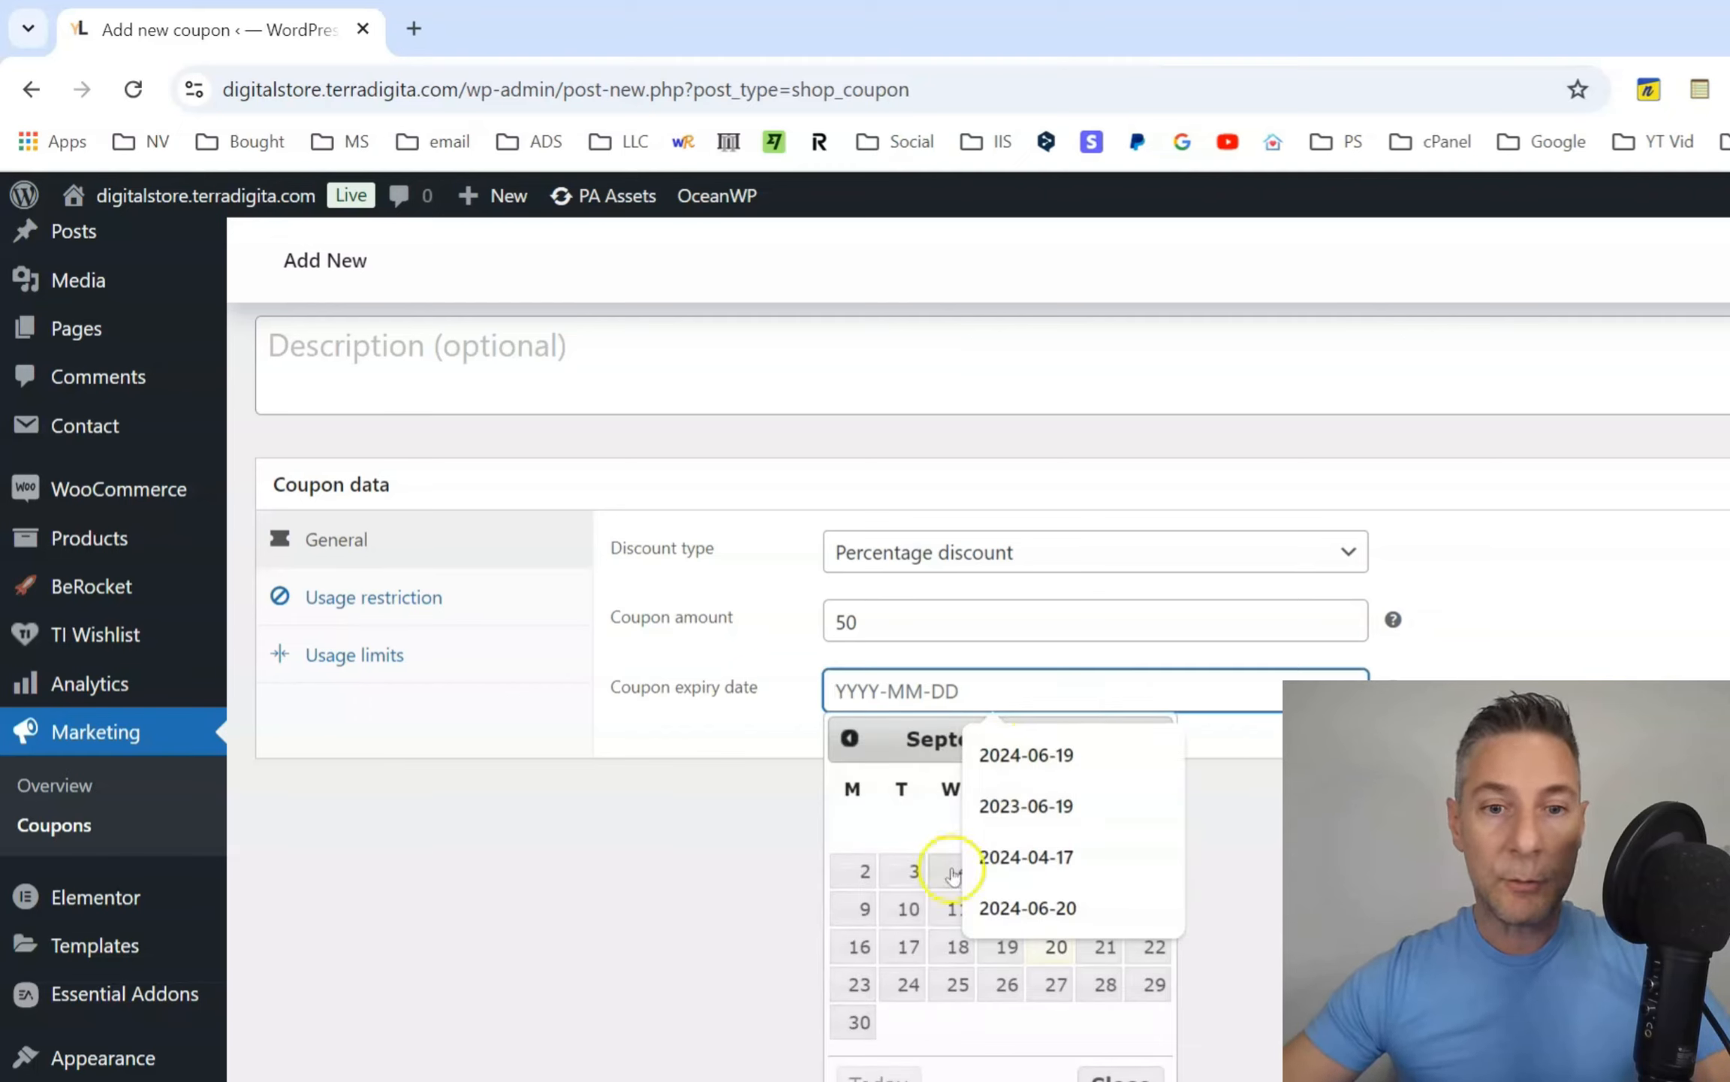
left_click(1018, 1045)
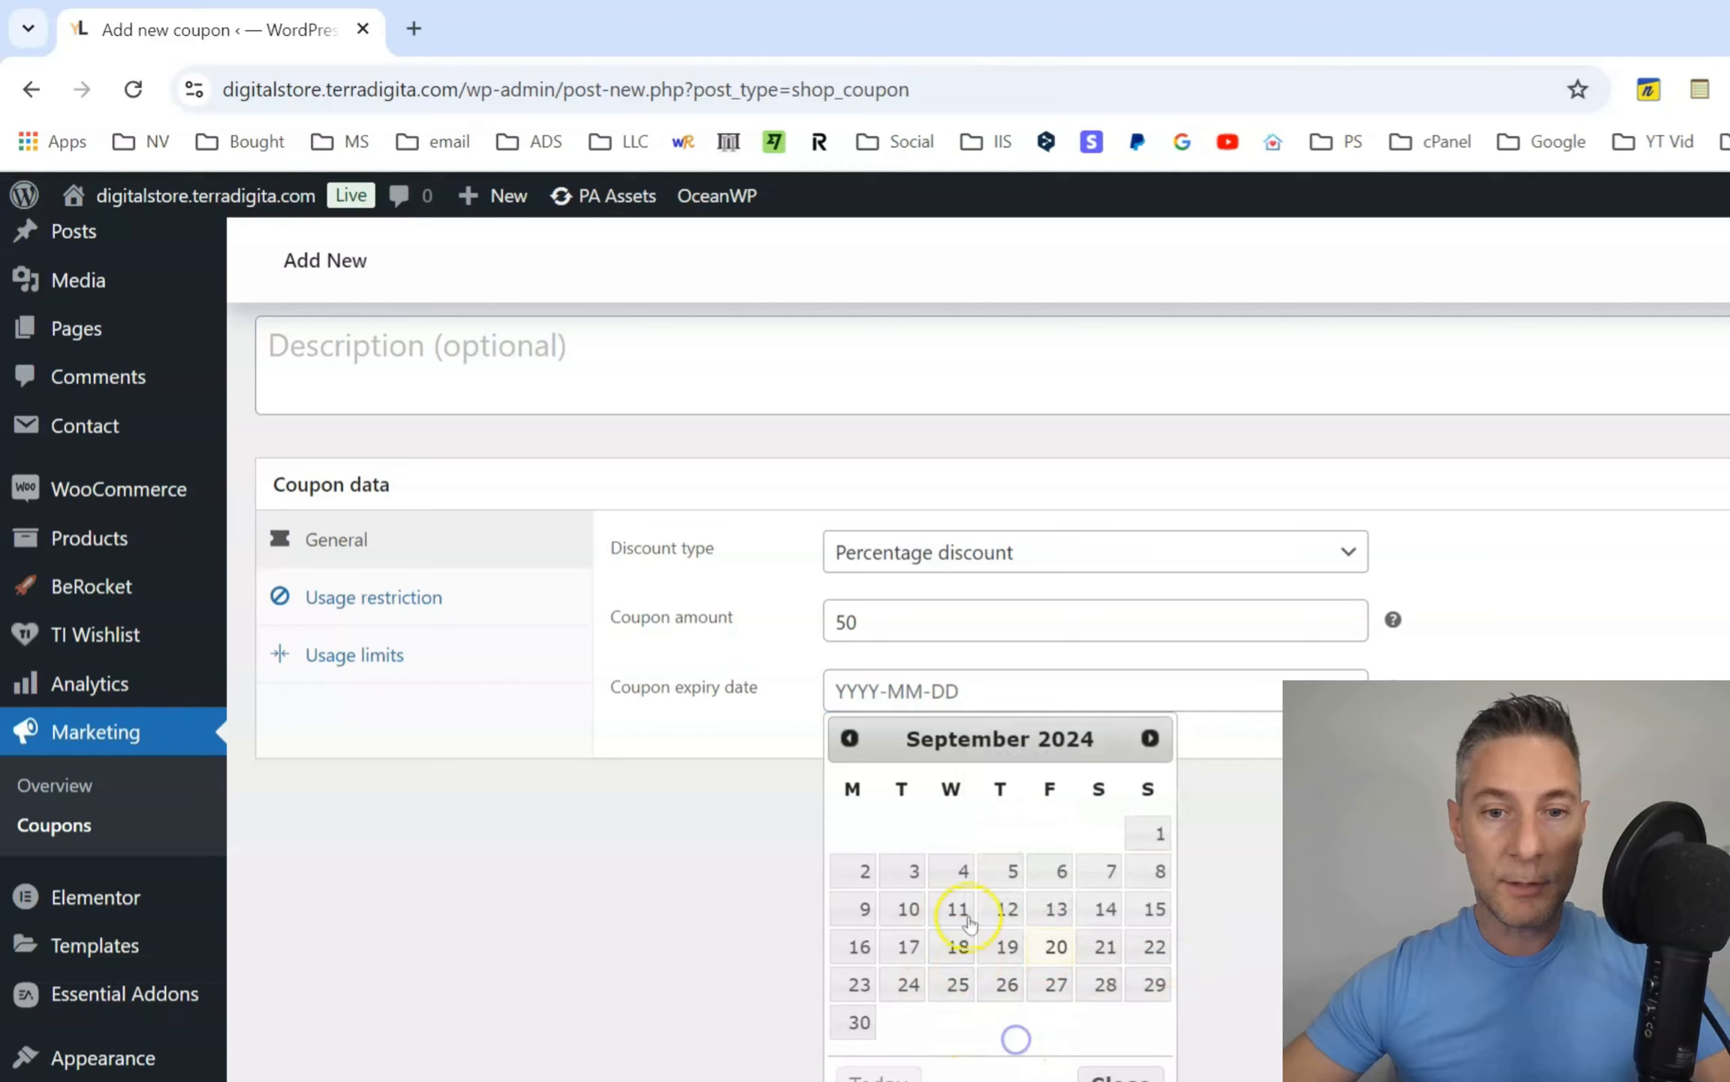
left_click(1267, 911)
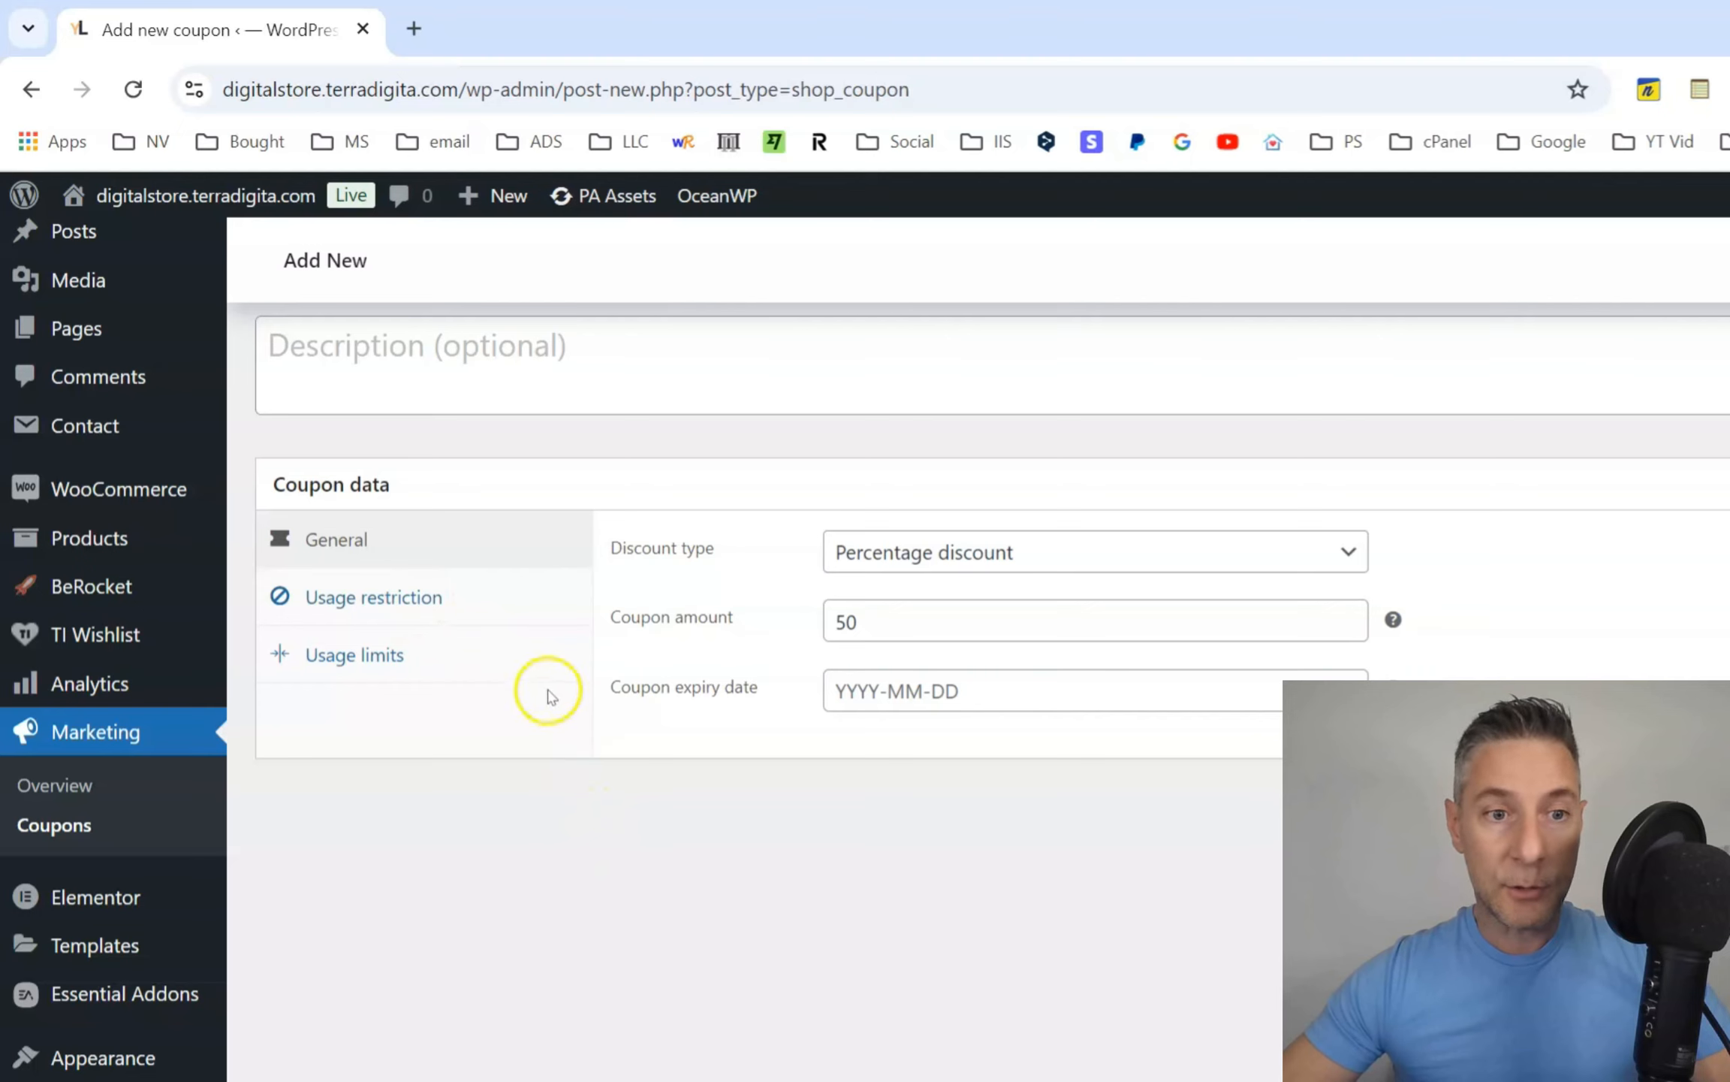
Open the coupon's usage restrictions, try a minimum spend of 50 and clear it.
left_click(436, 601)
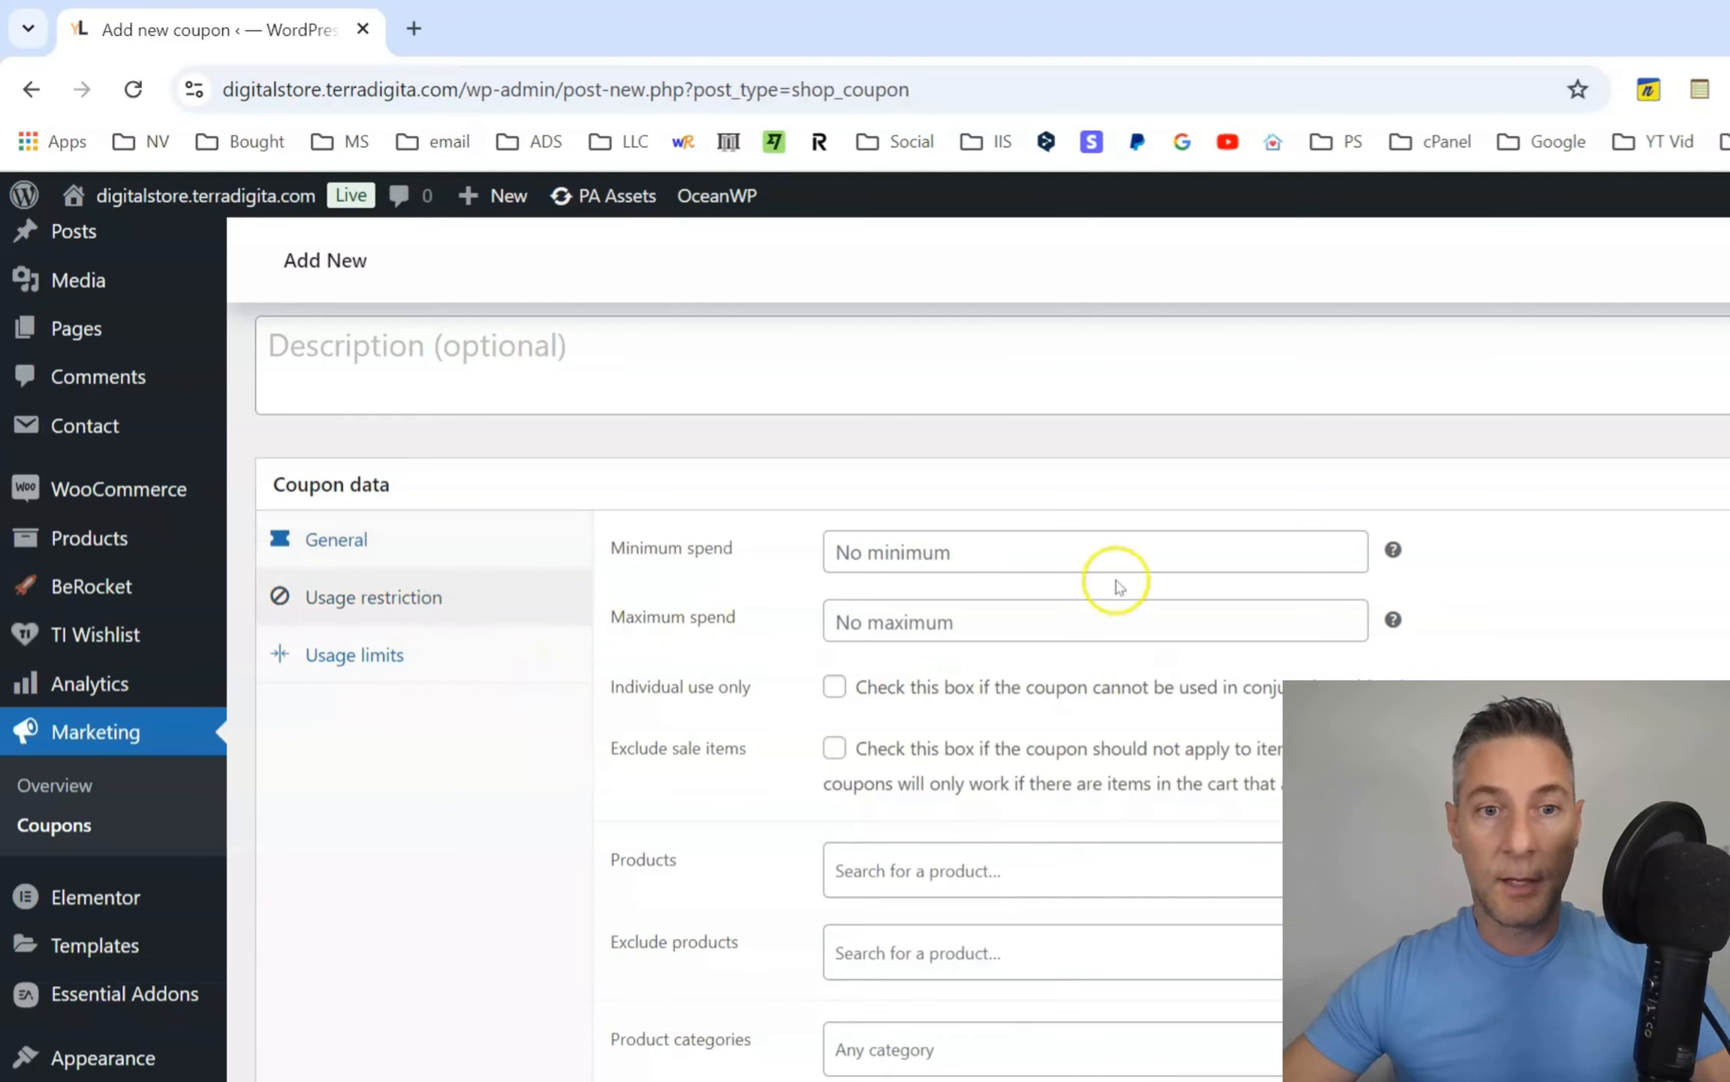
left_click(935, 555)
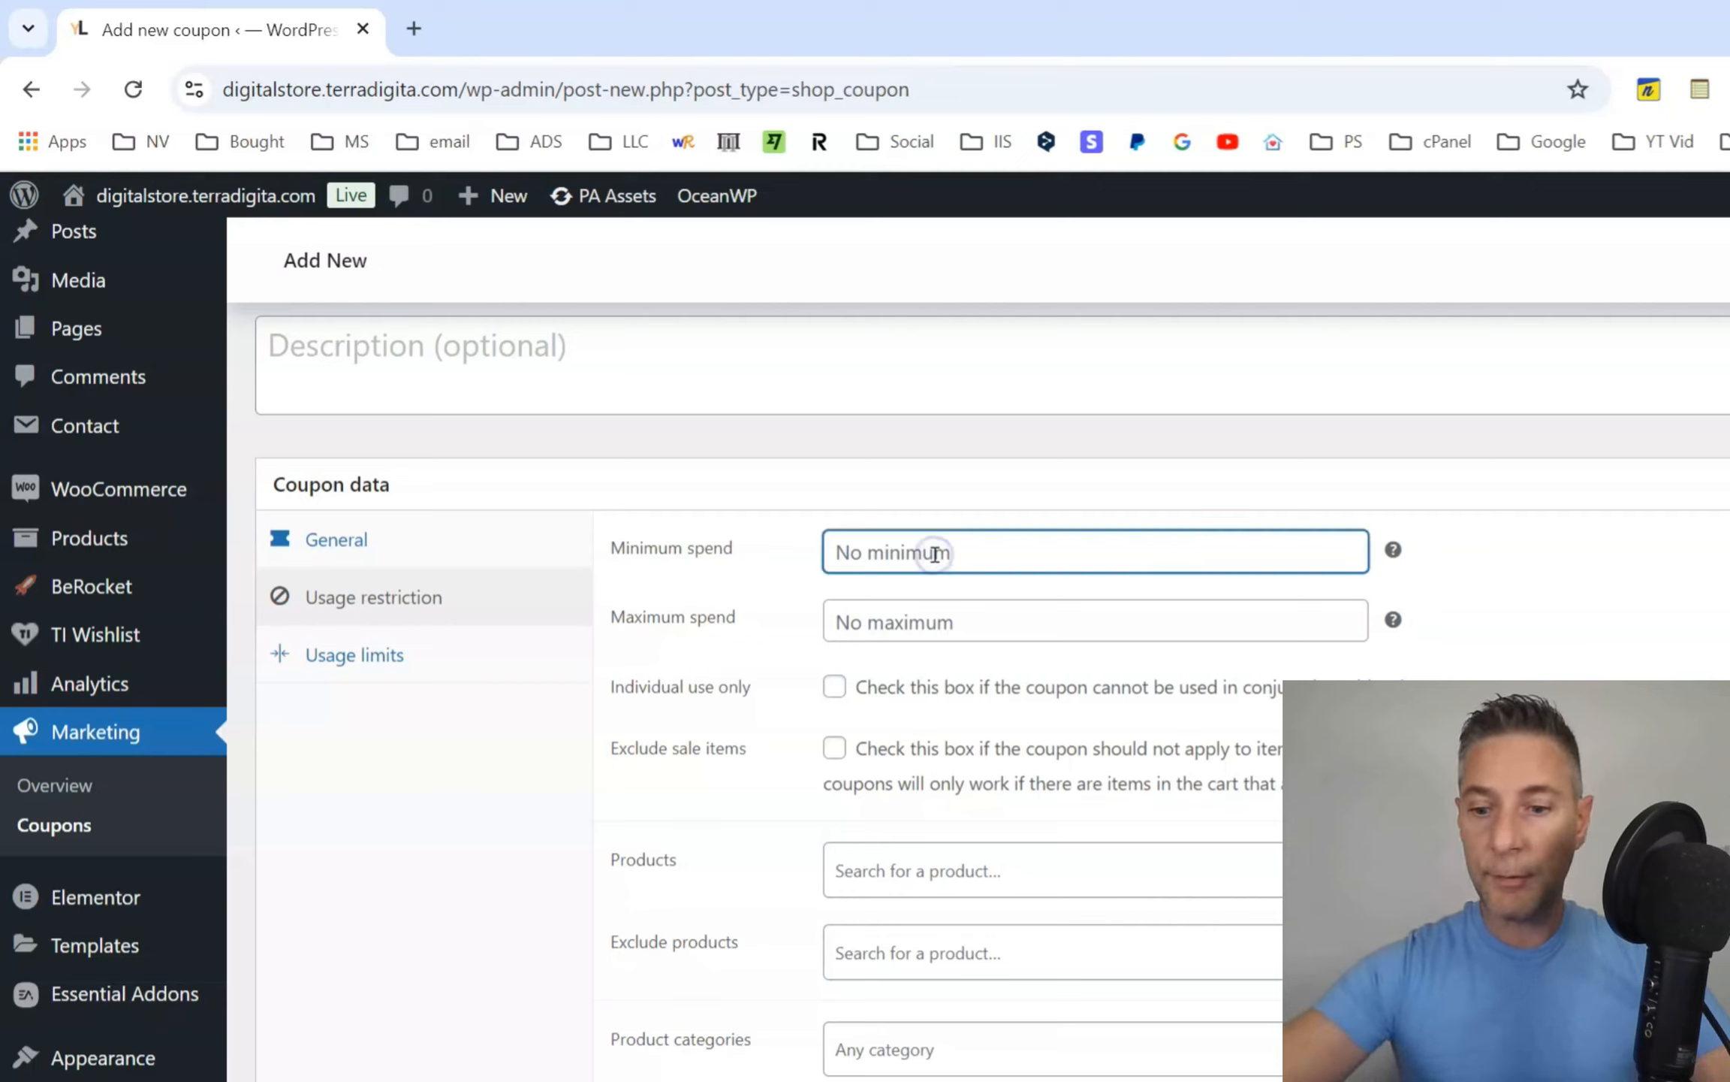
type("50")
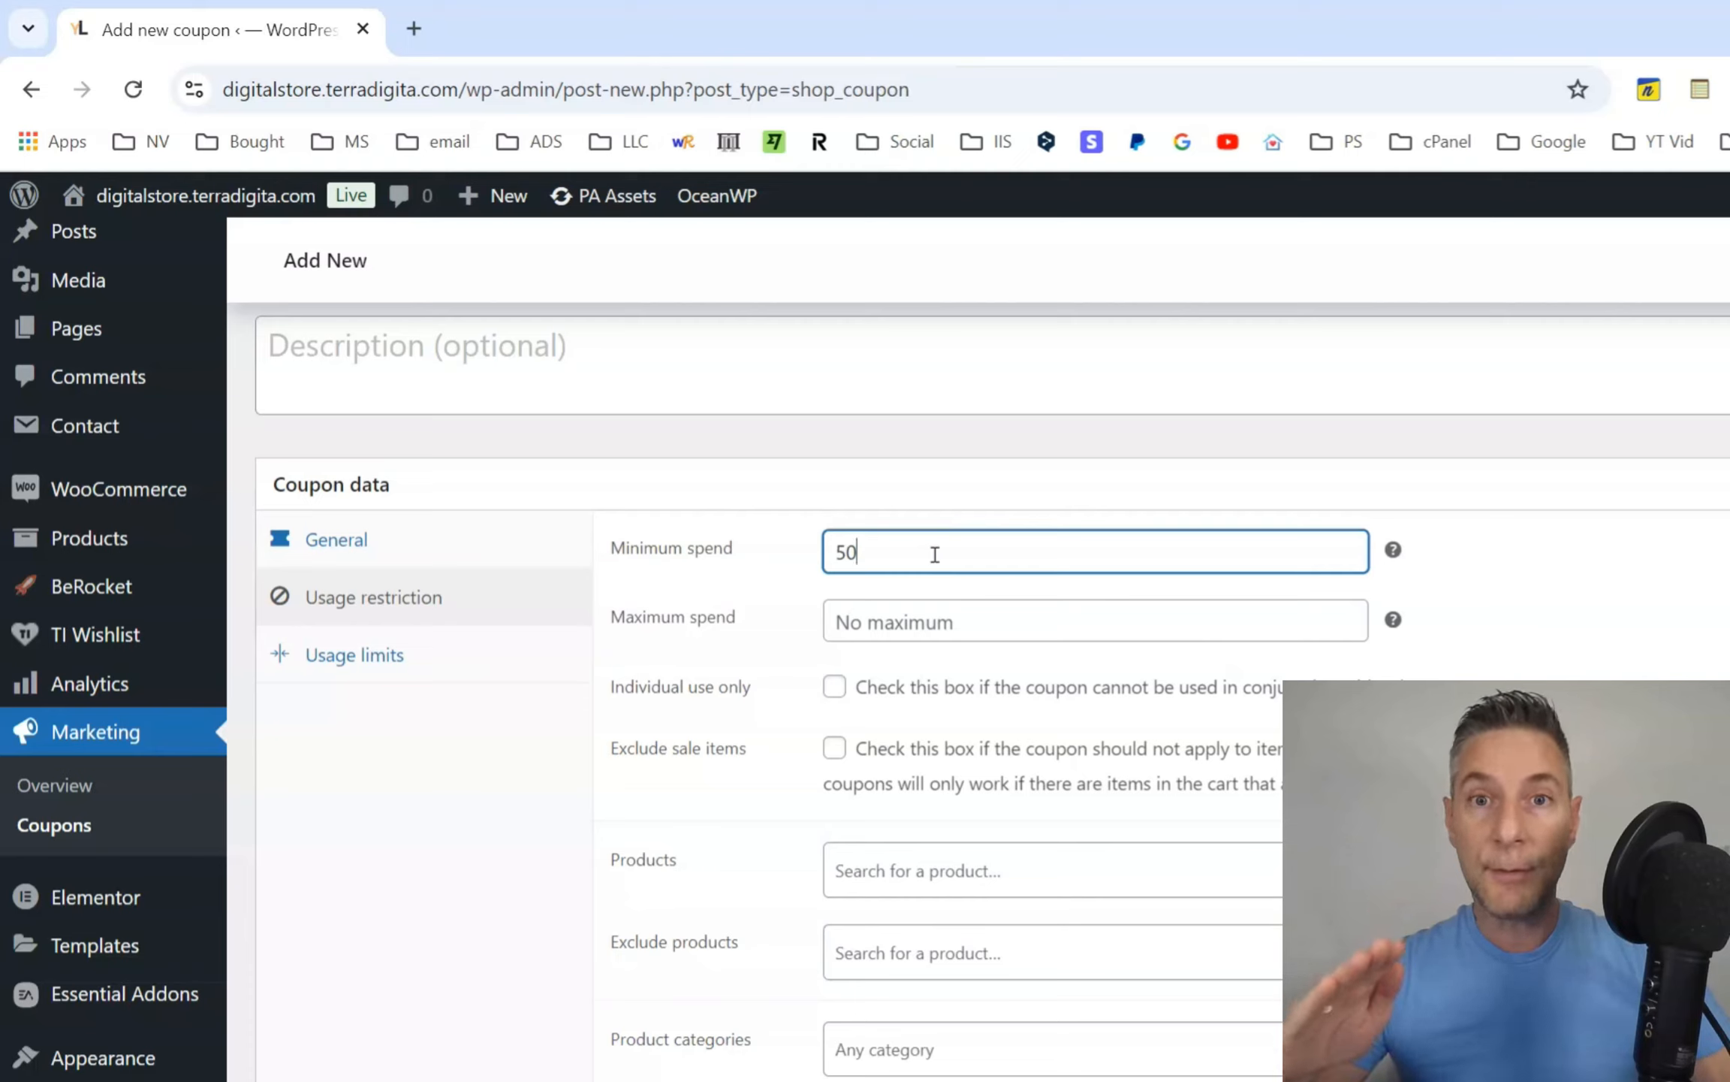
key("BackSpace")
key("BackSpace")
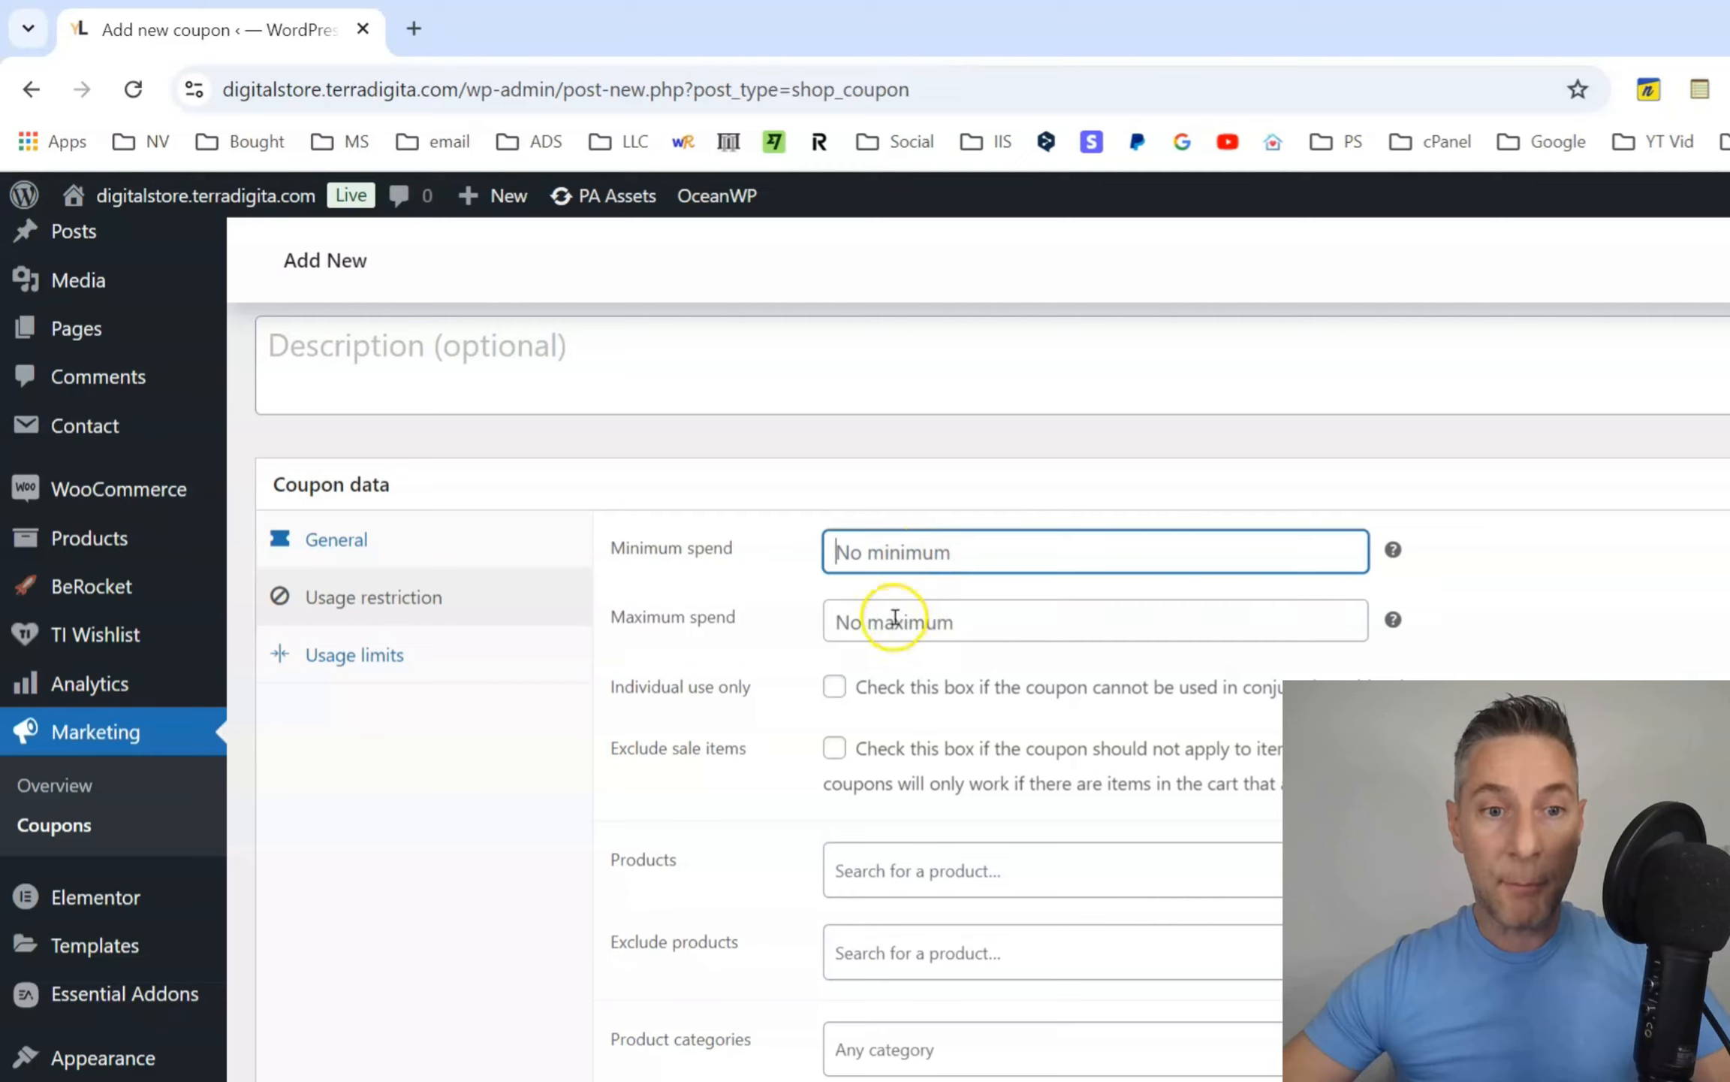
Try a maximum spend of 80 and the individual-use-only restriction, clearing both.
left_click(901, 622)
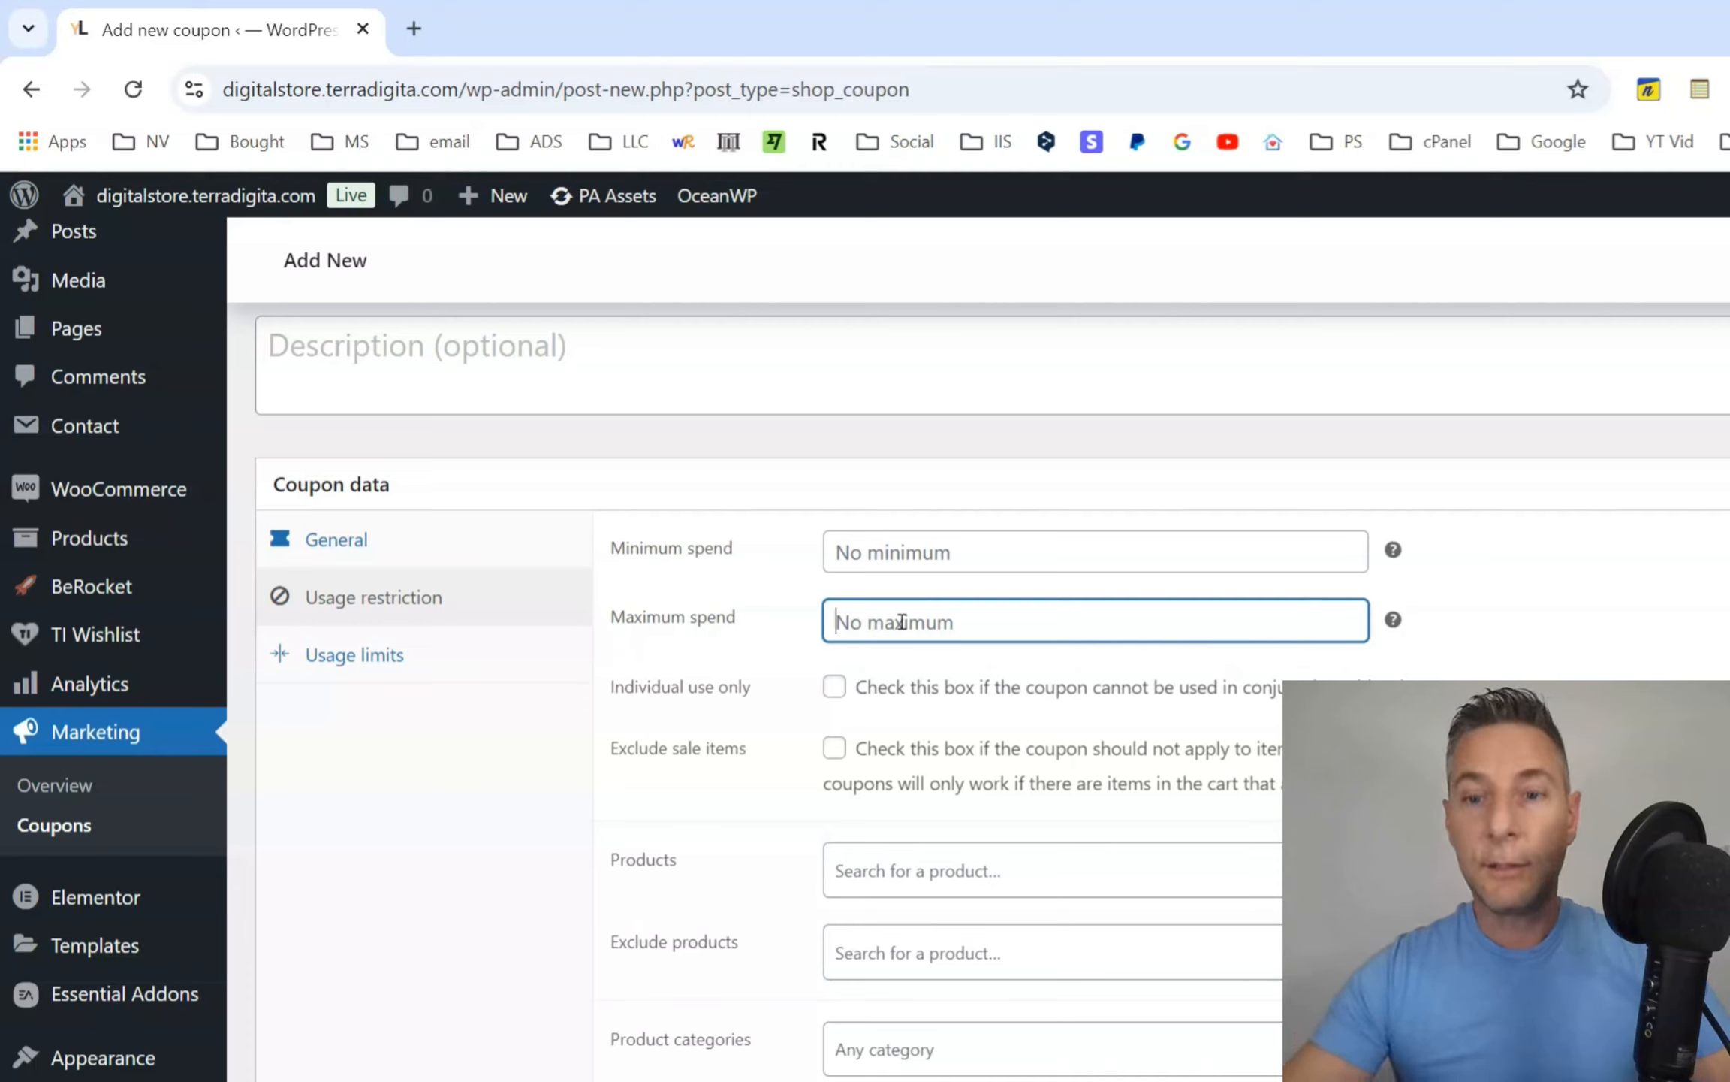
type("80")
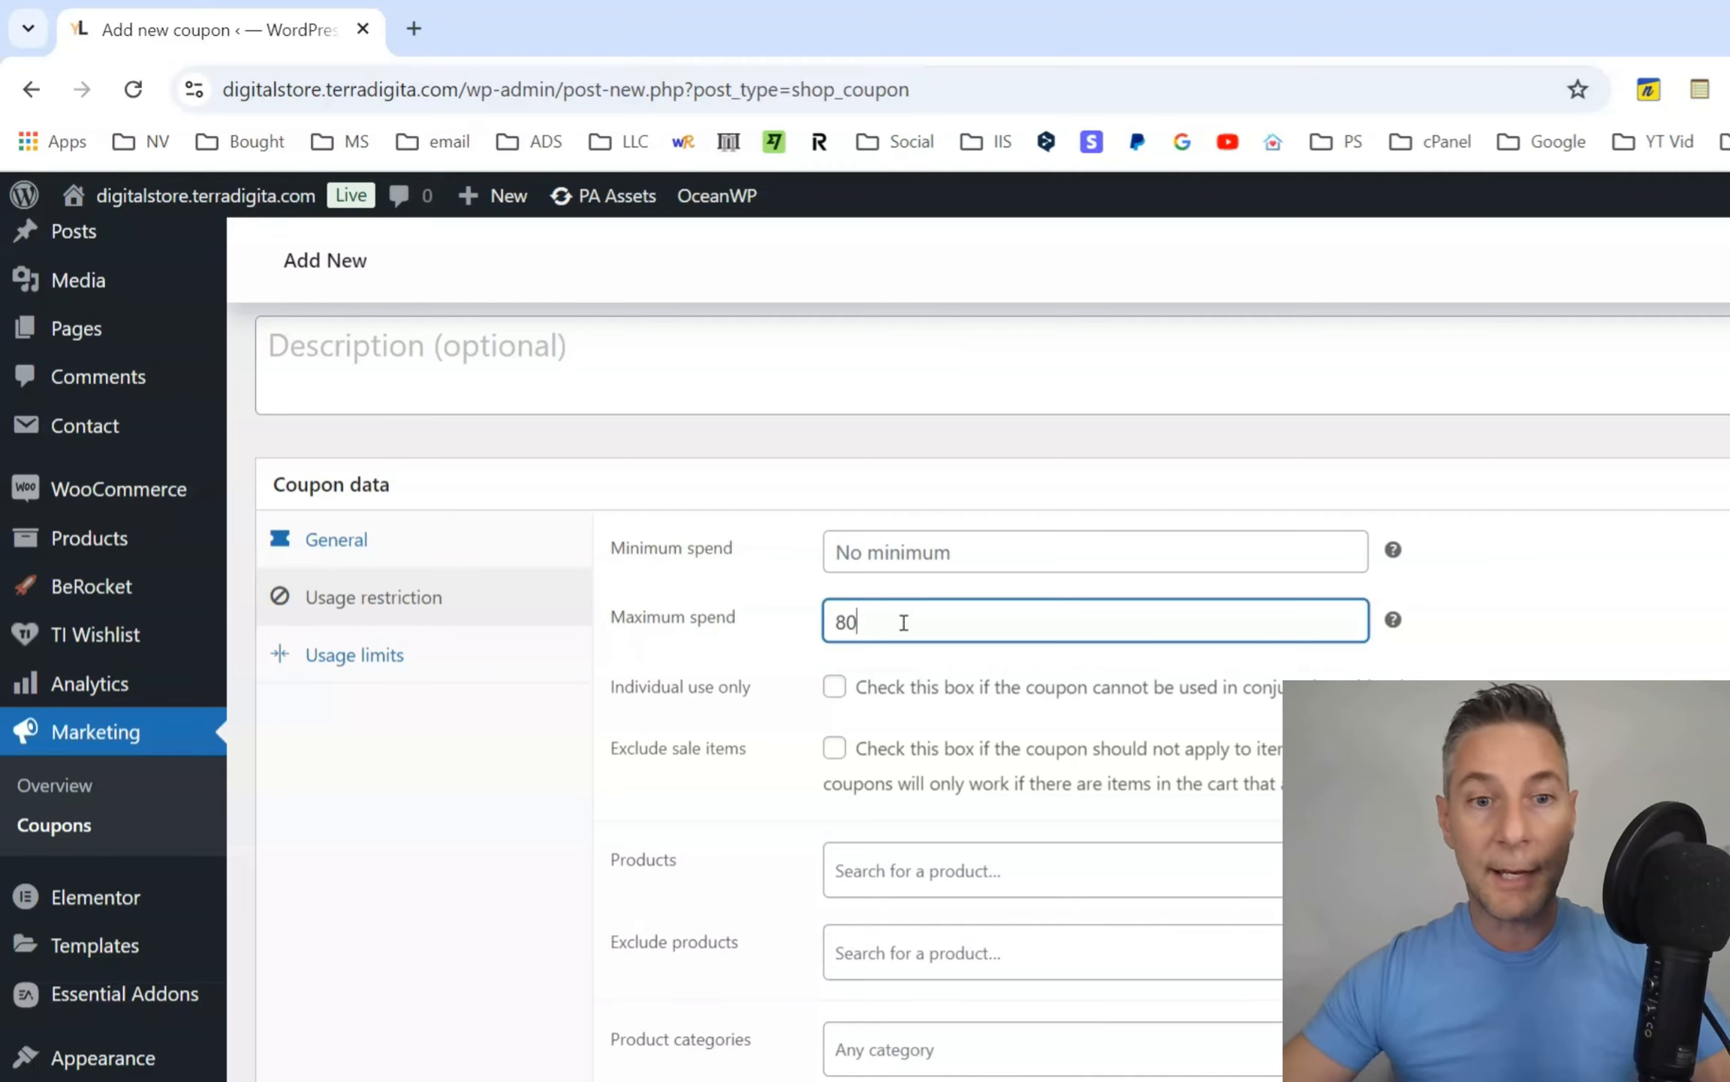
double_click(856, 622)
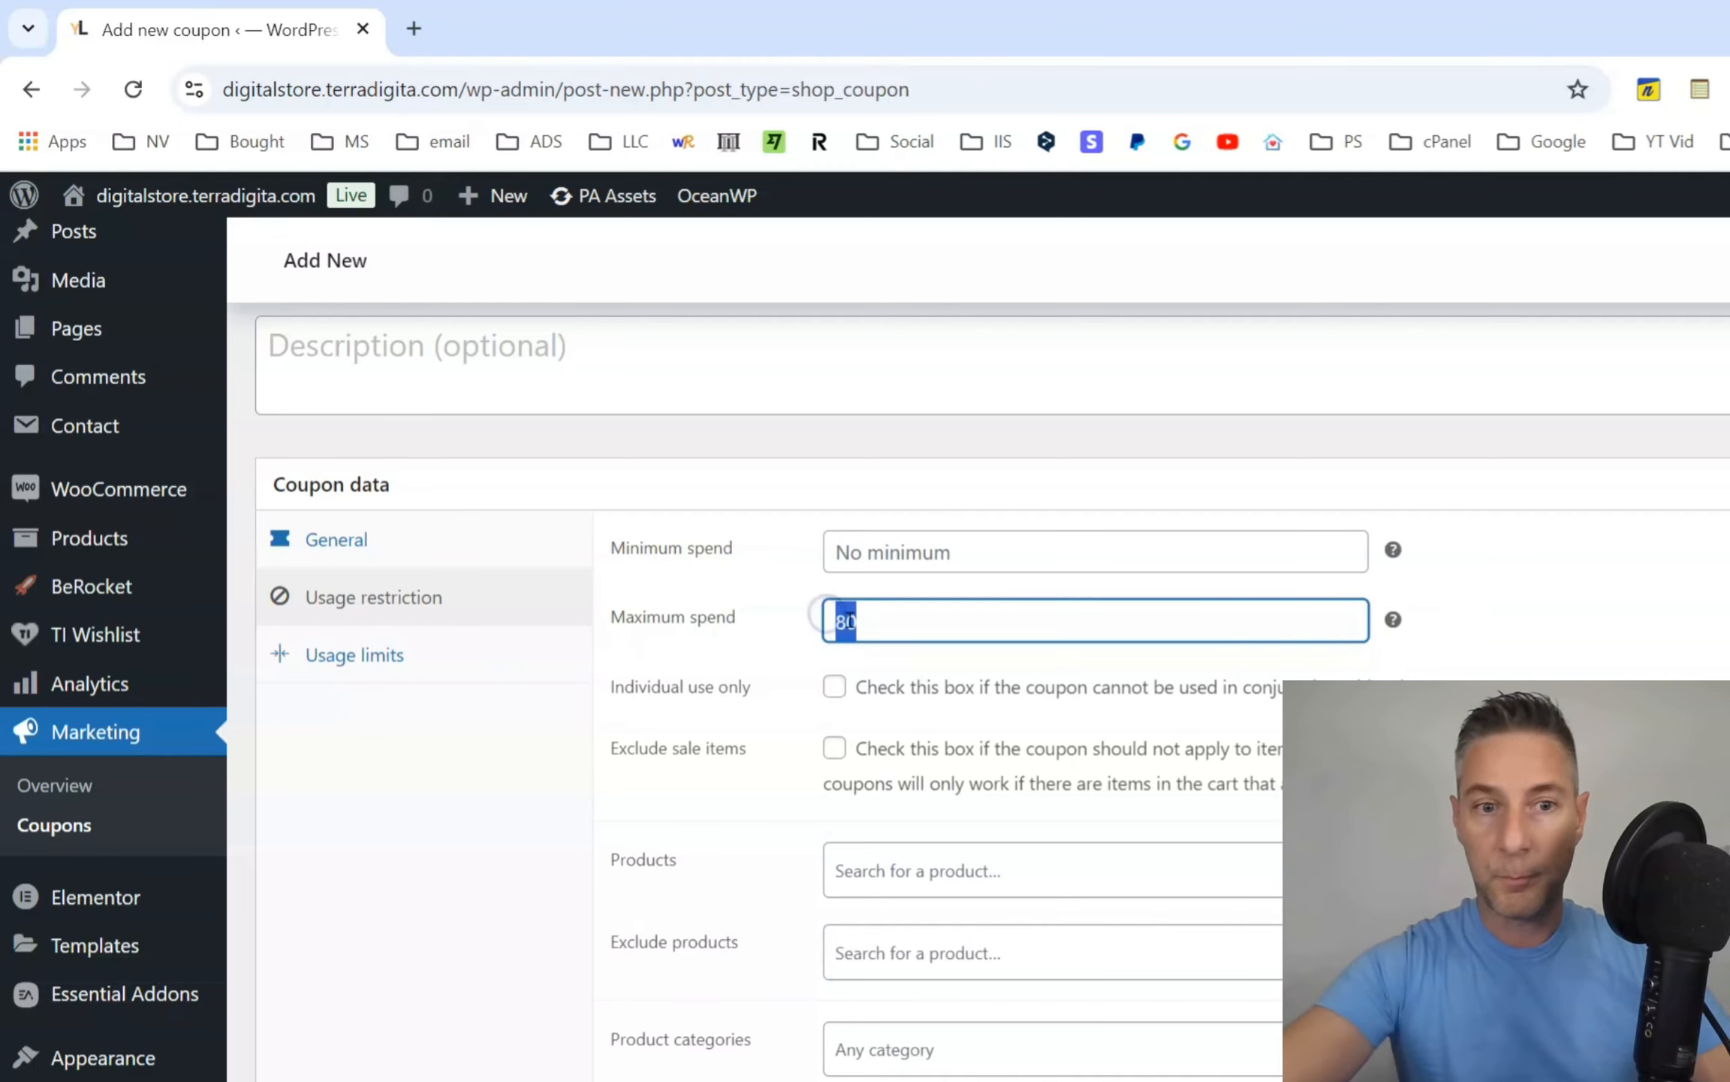
key("BackSpace")
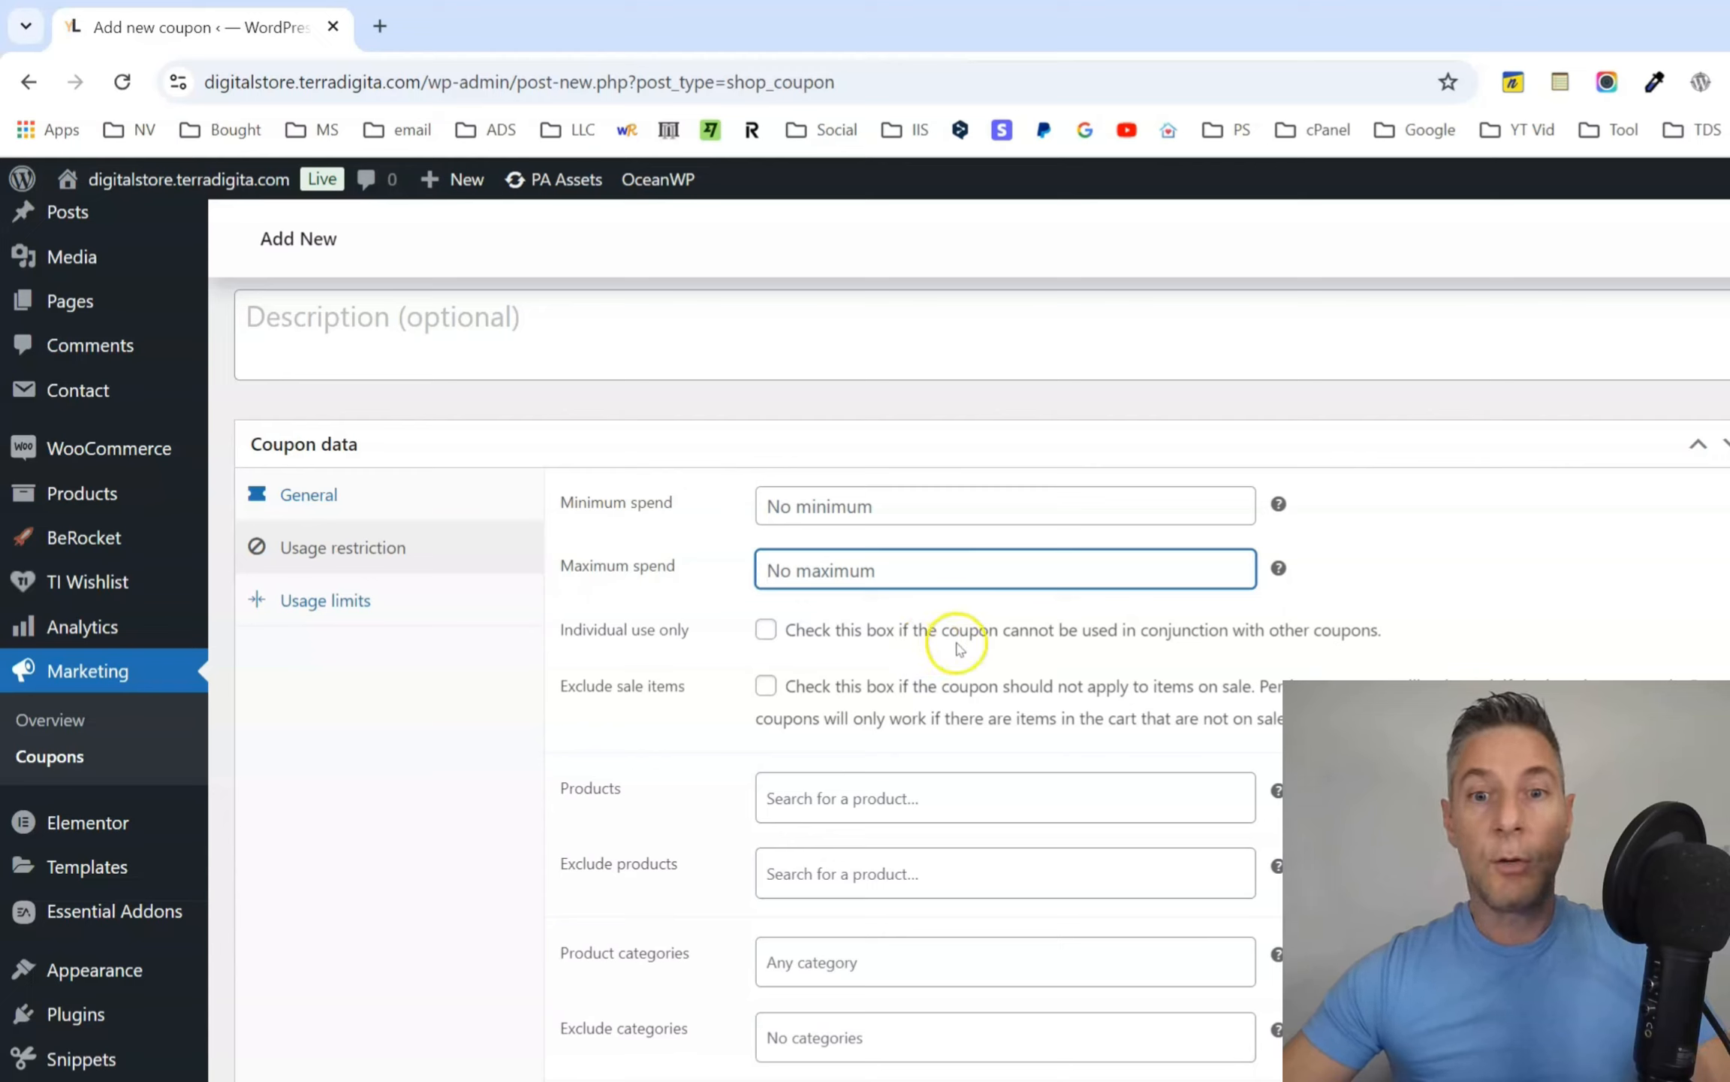
left_click(774, 631)
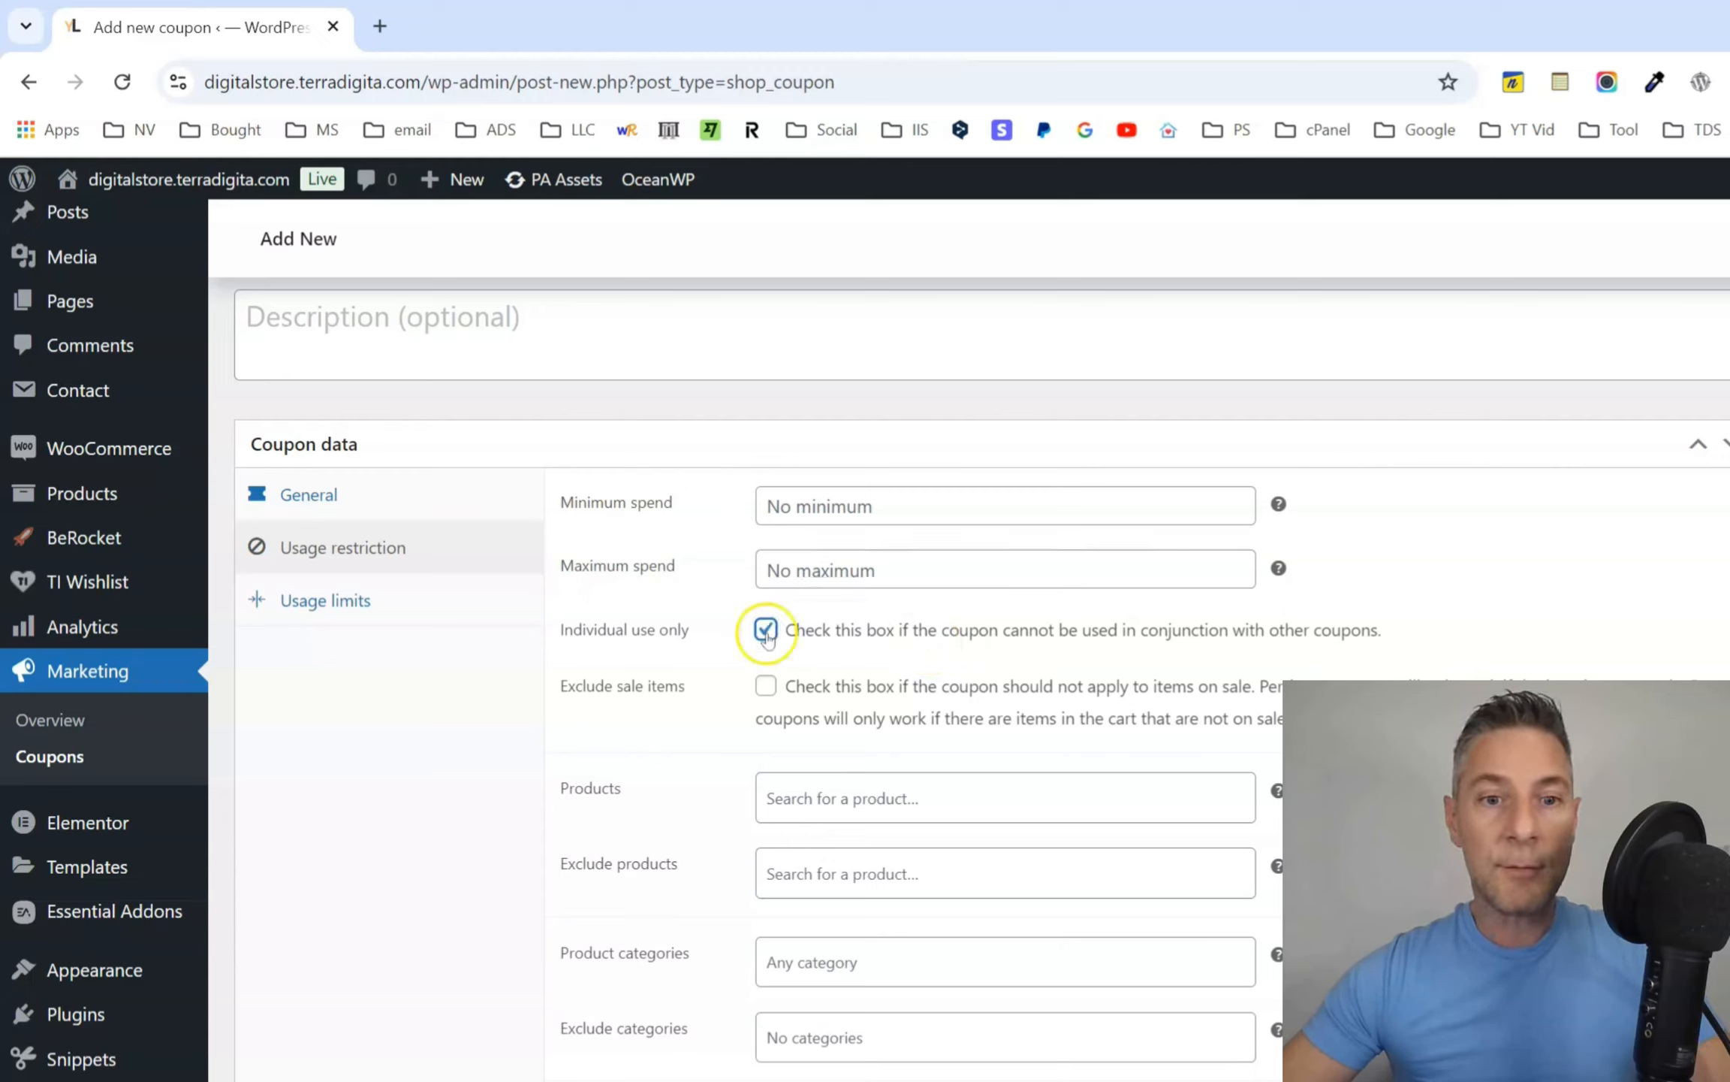
left_click(777, 634)
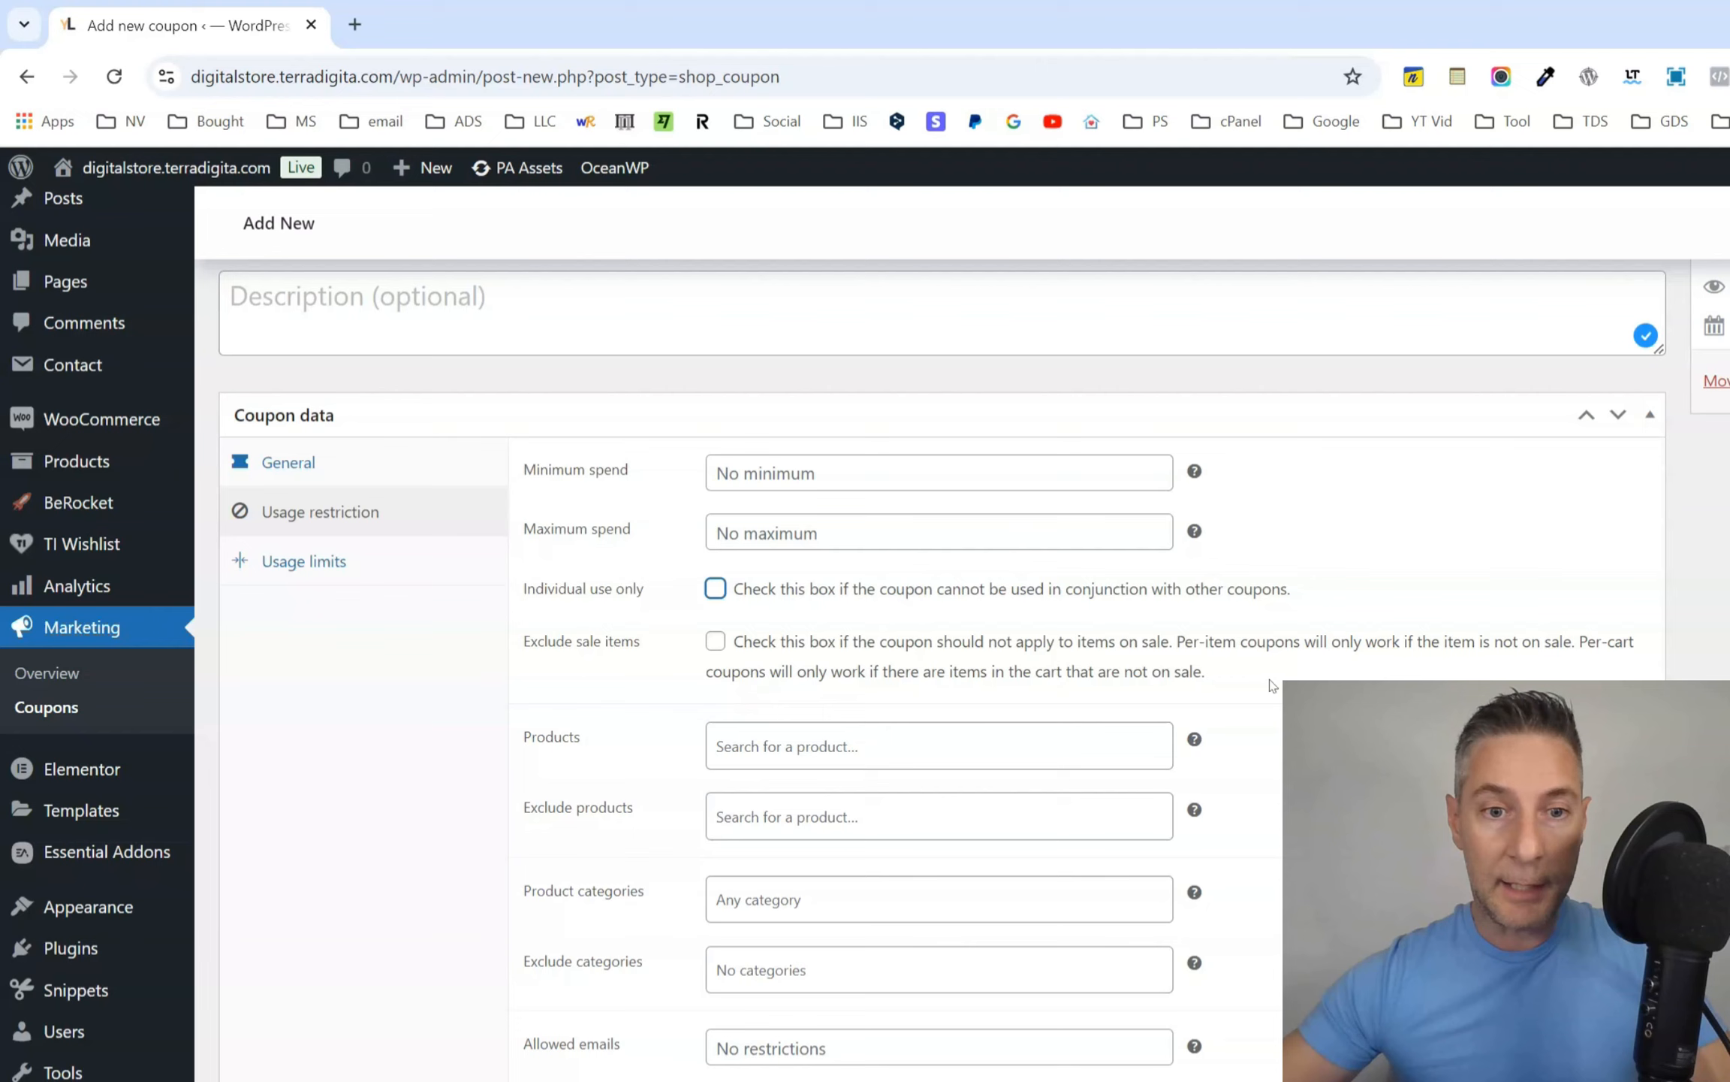
Search for "ebook" and restrict the coupon to the product Boost Your Immune System - eBook with Resell Rights.
scroll(1258, 661, "down", 2)
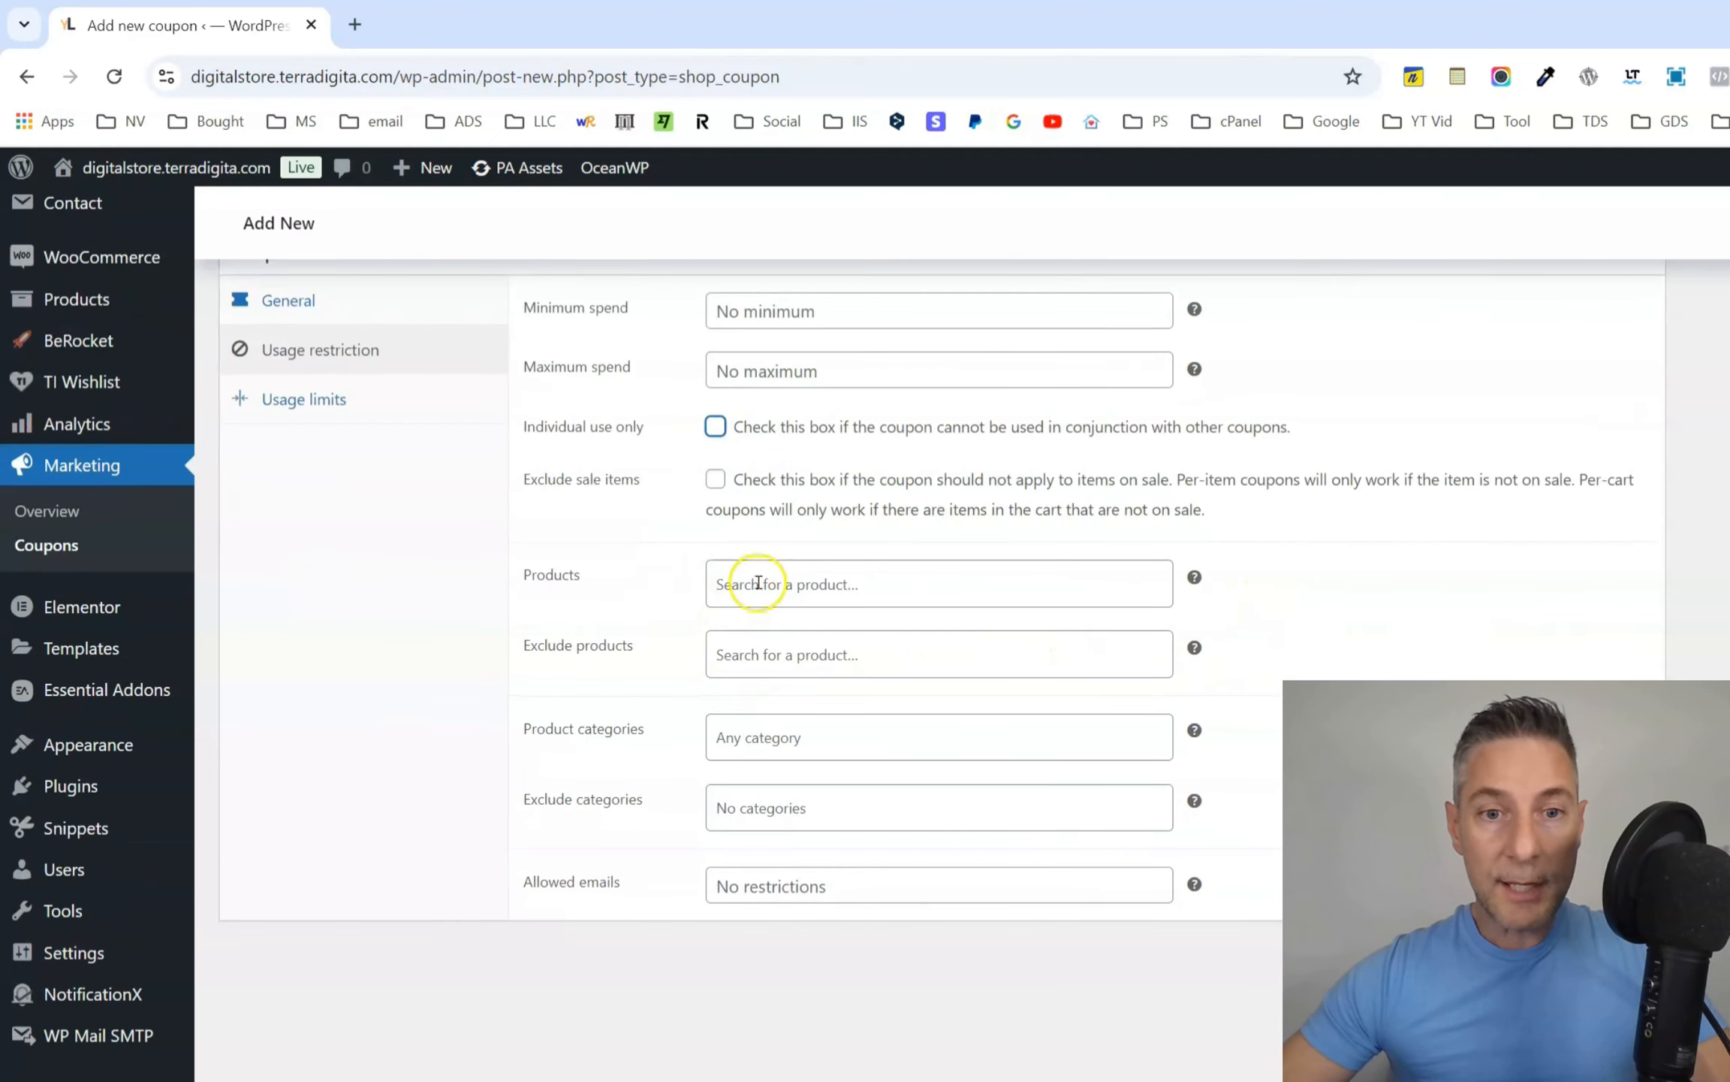
left_click(847, 588)
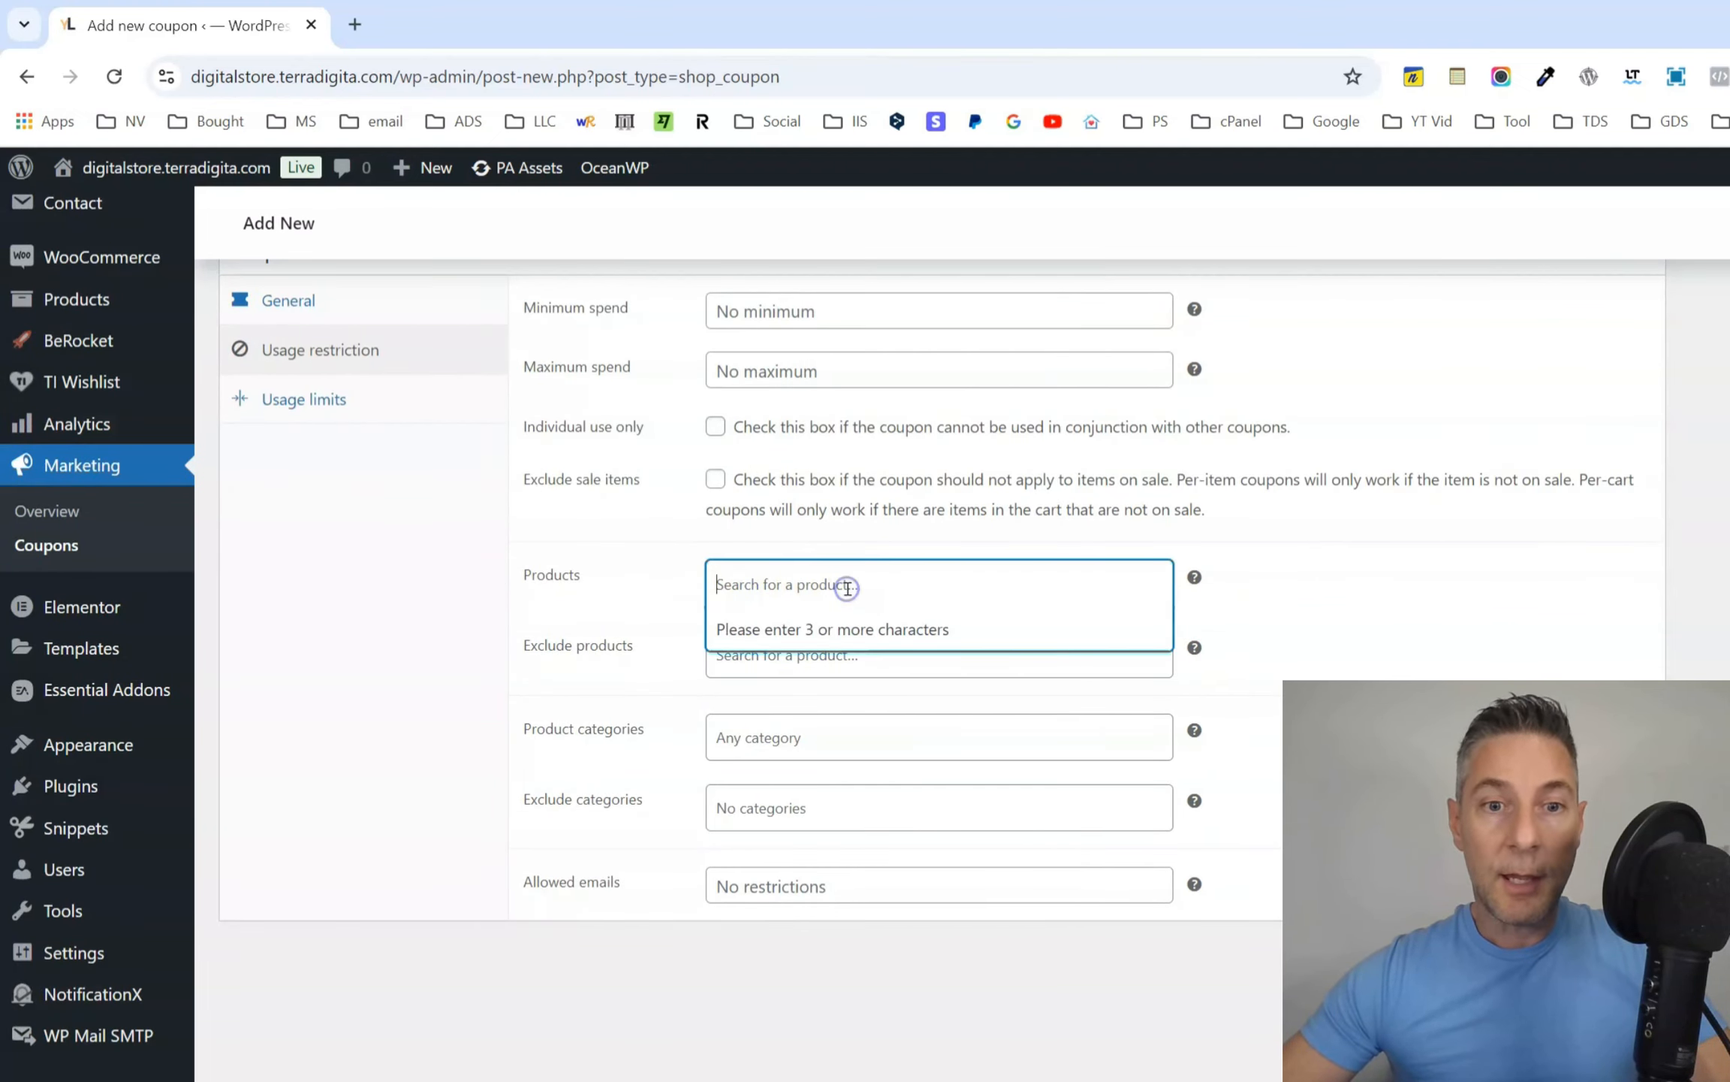
left_click(870, 577)
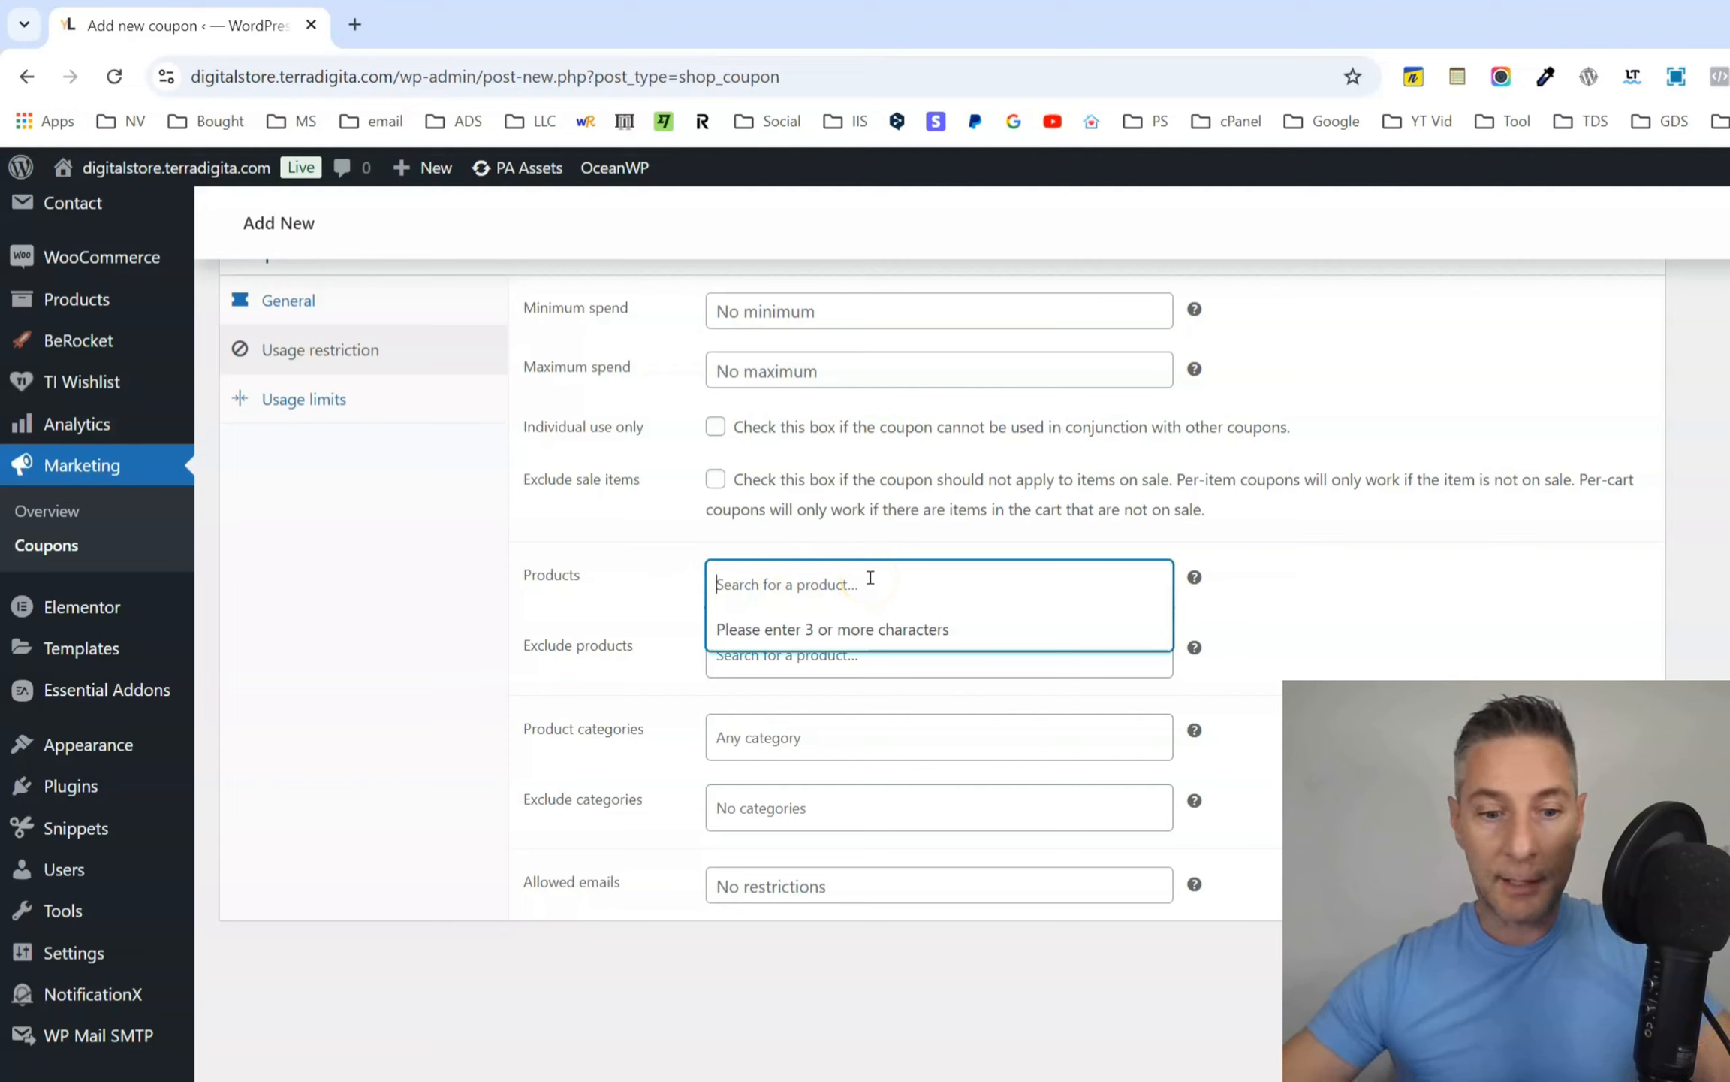
type("ebook")
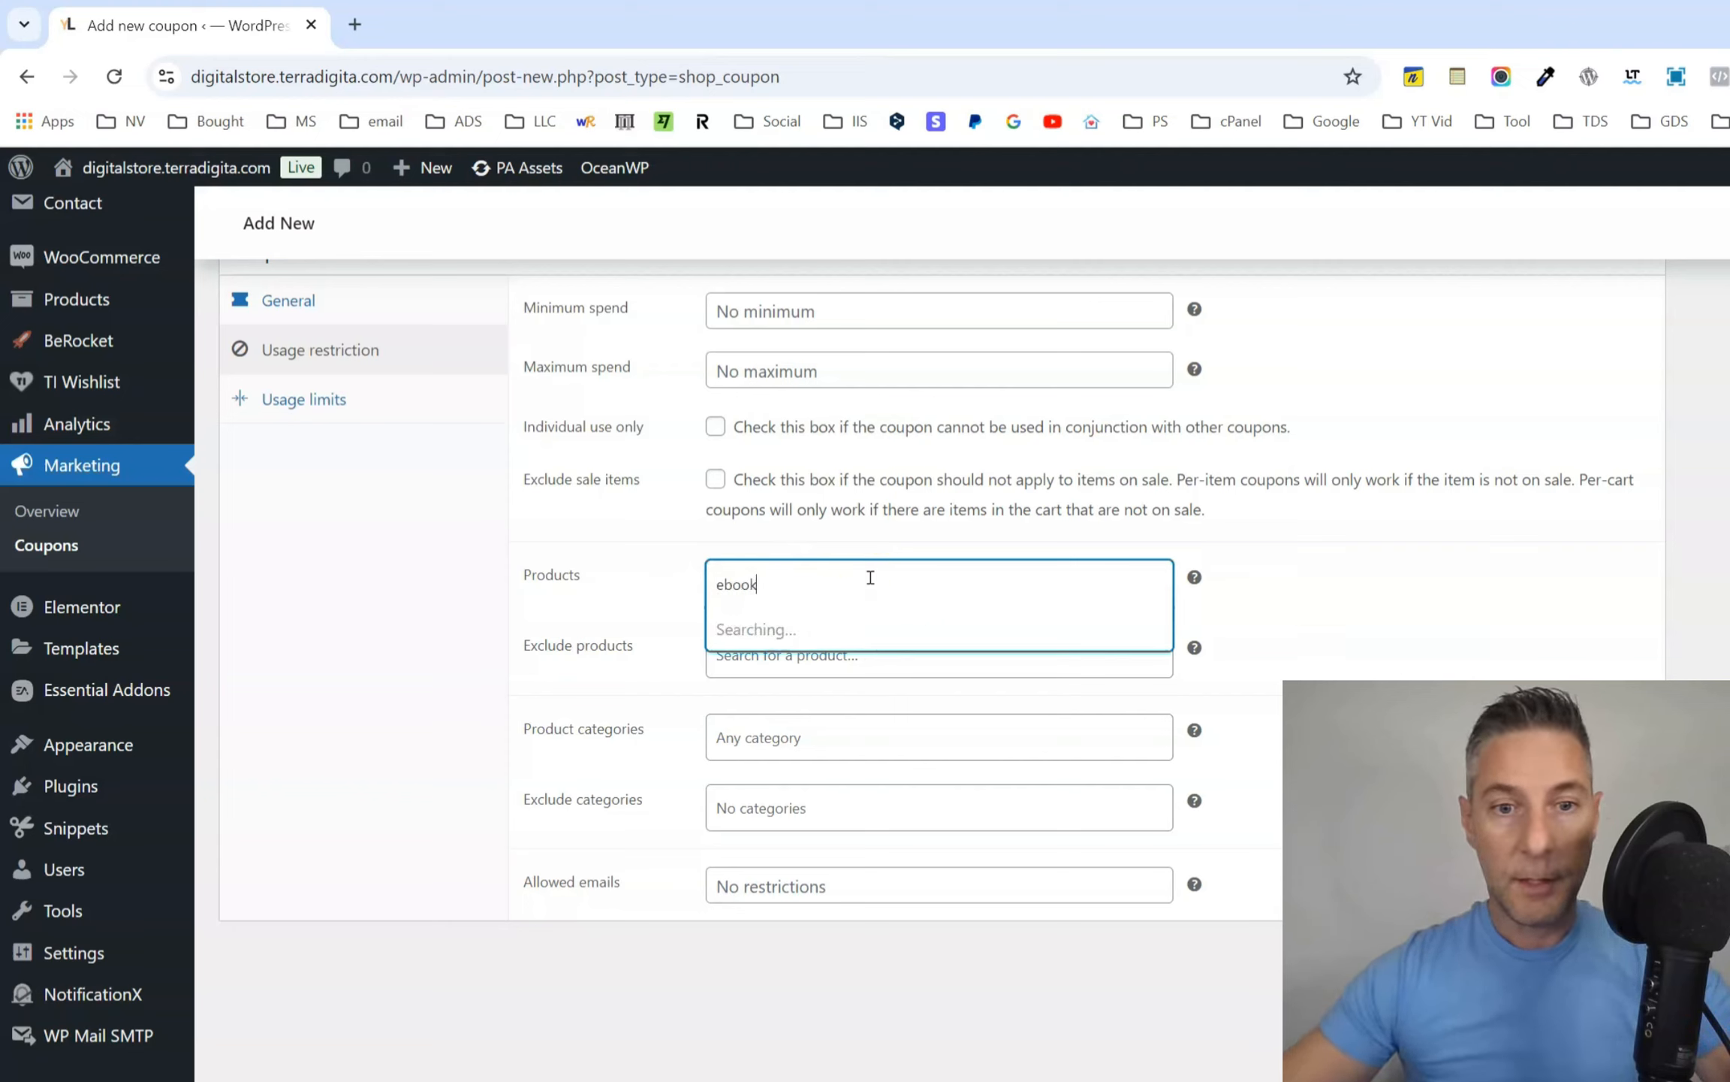
left_click(884, 709)
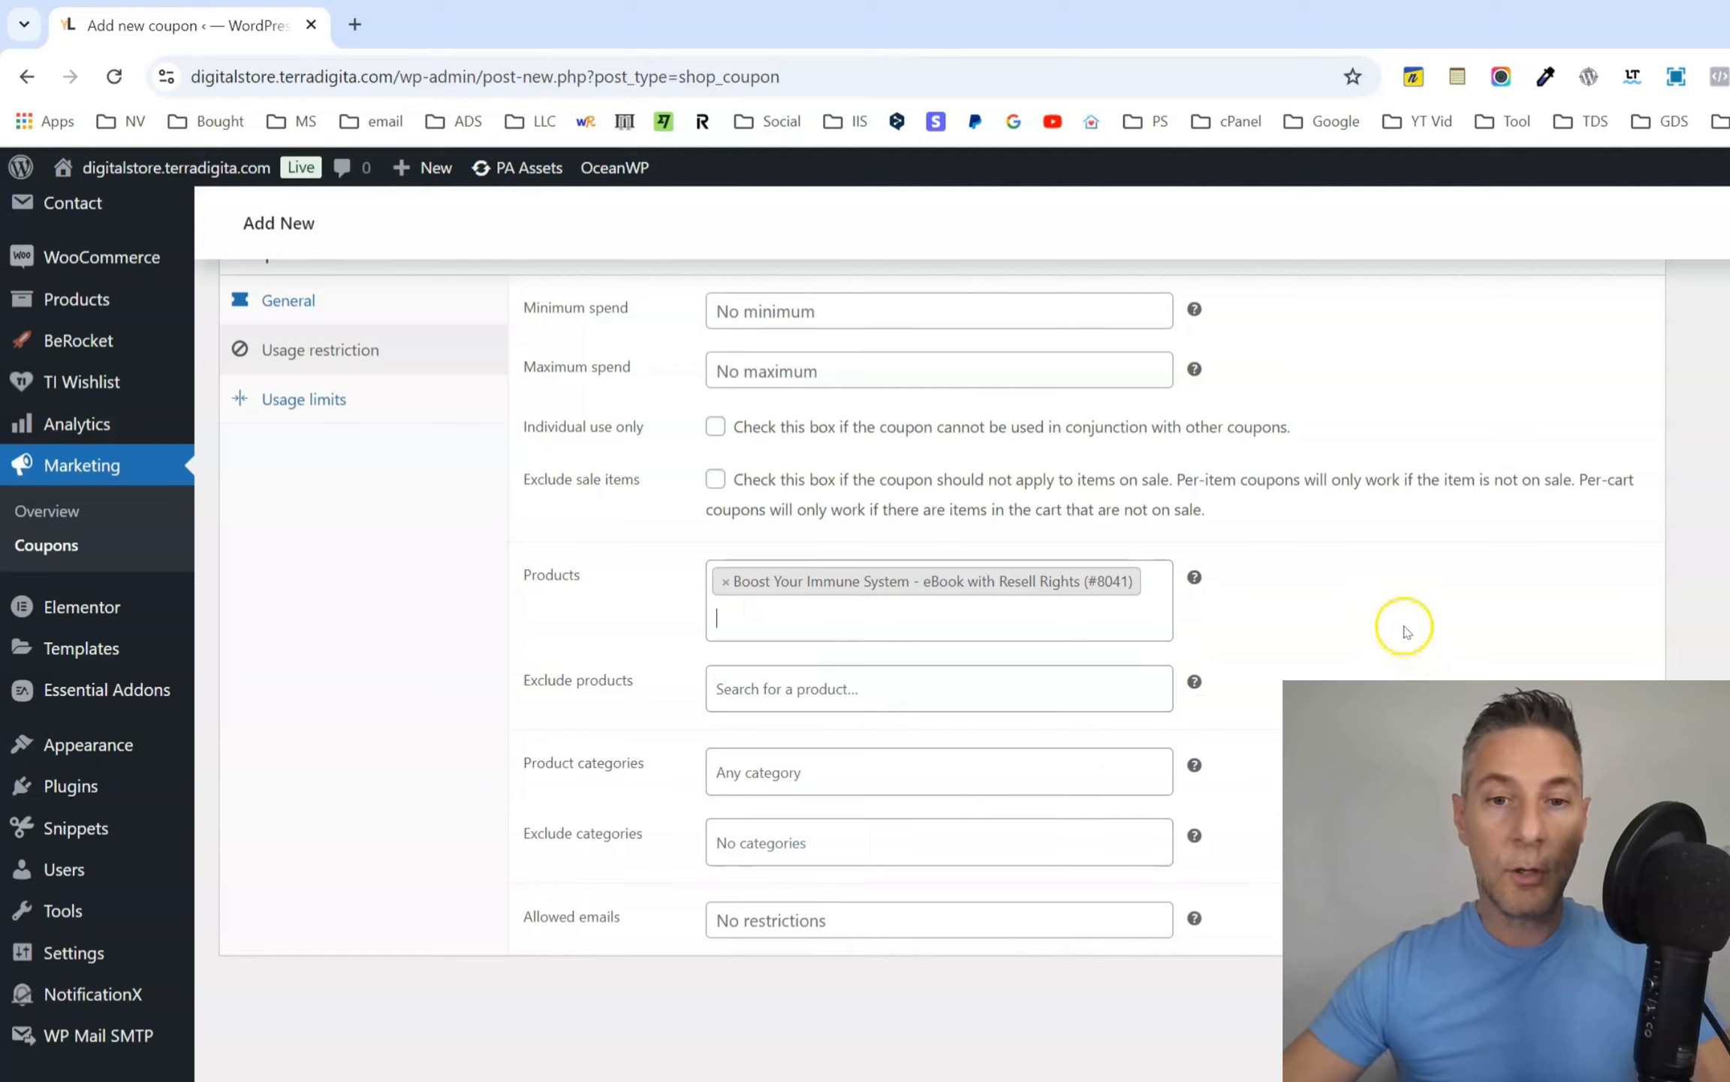
left_click(1376, 620)
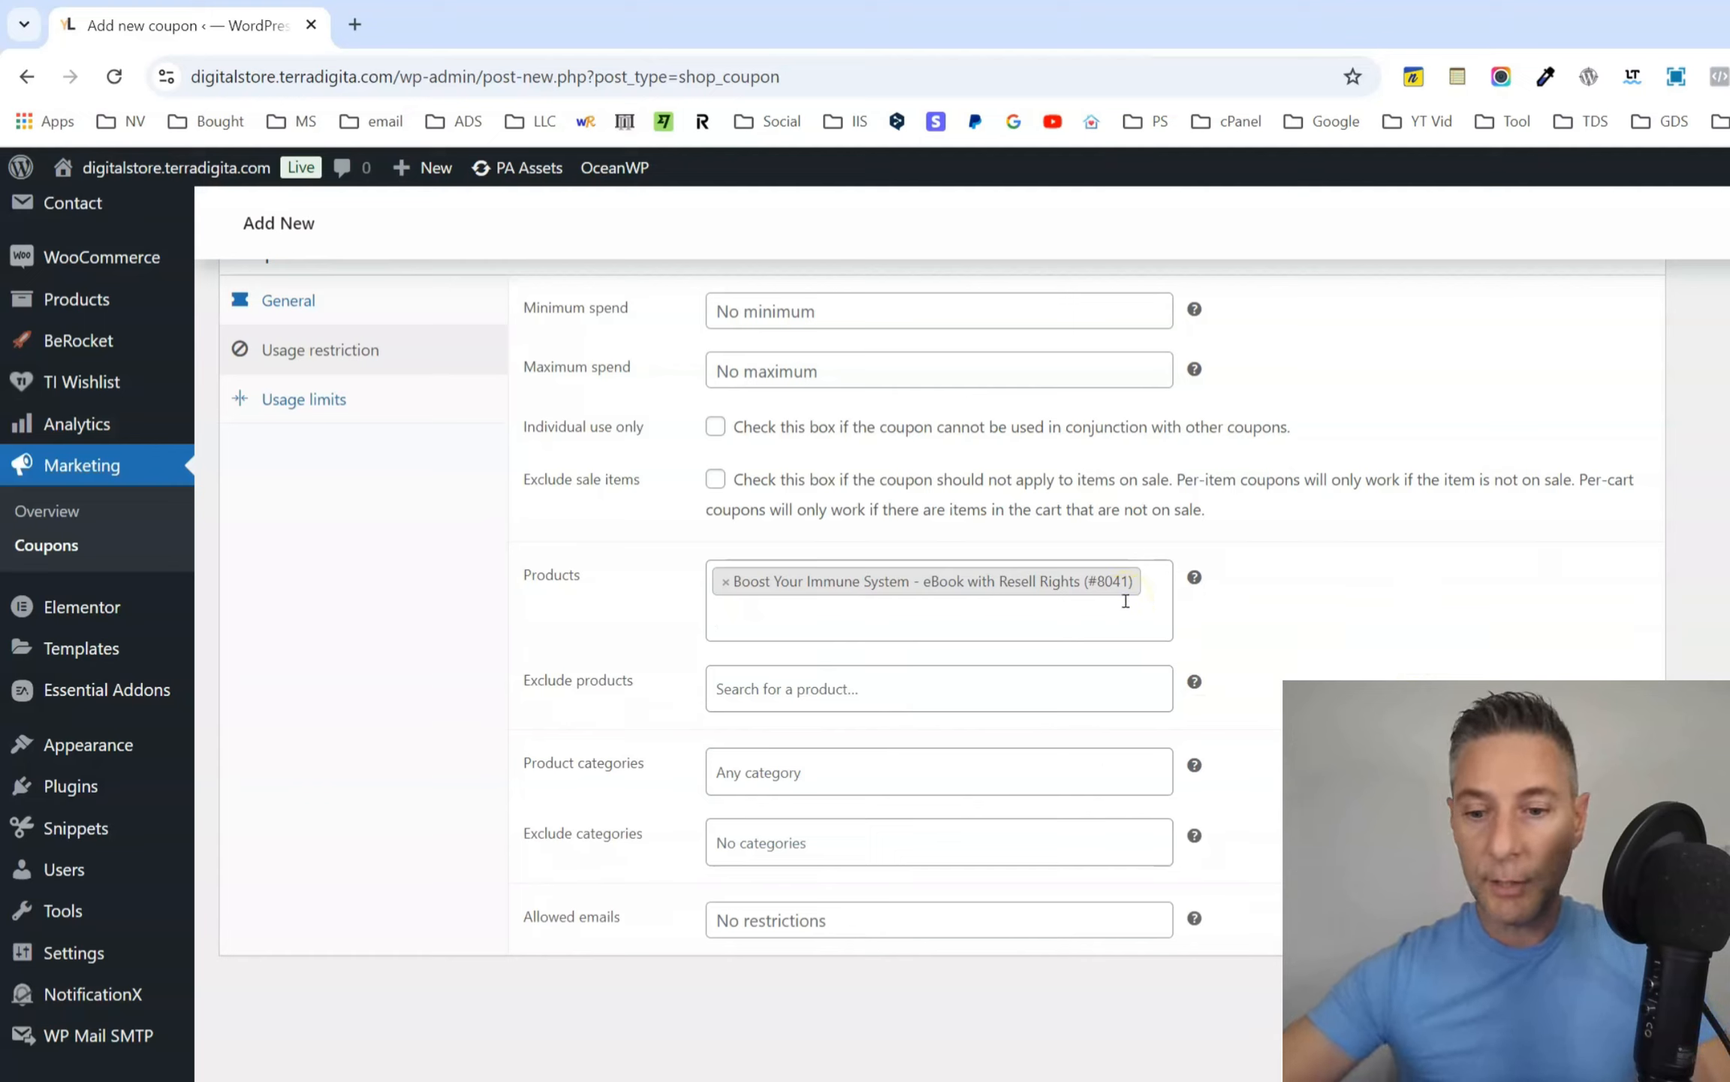
Remove the eBook from the coupon's allowed products.
left_click(1104, 584)
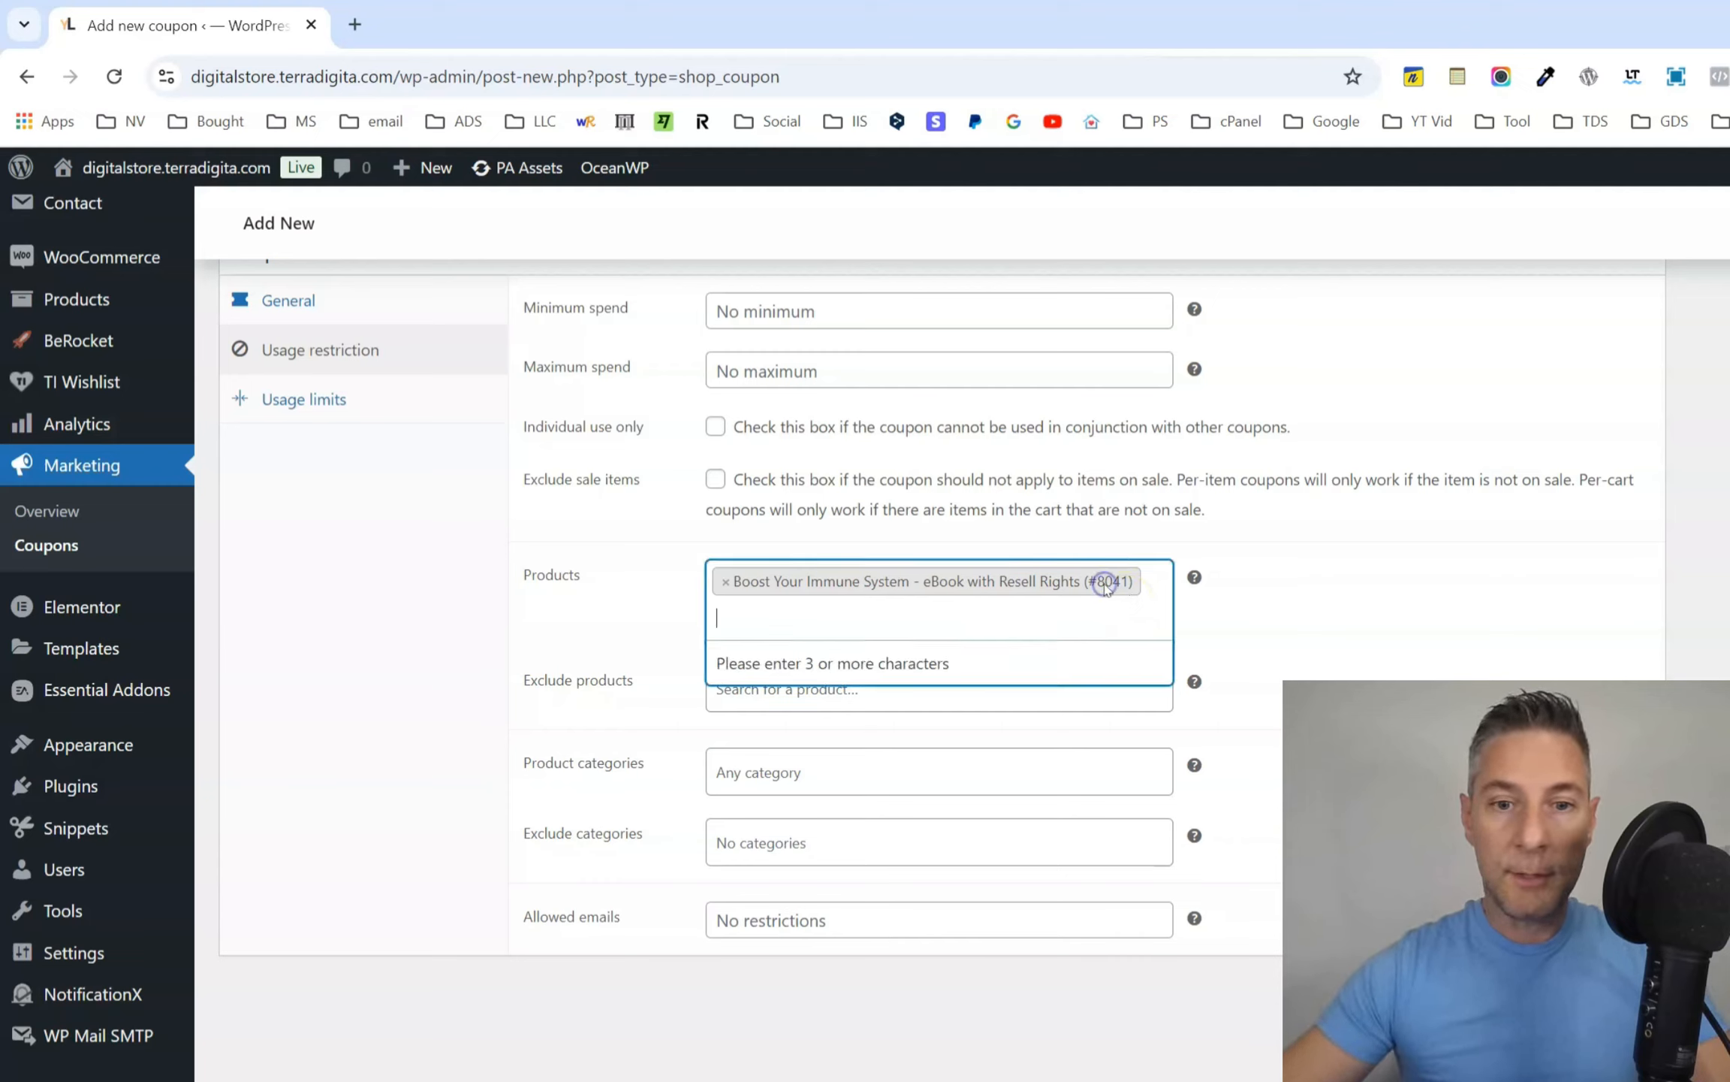
left_click(725, 583)
left_click(1290, 629)
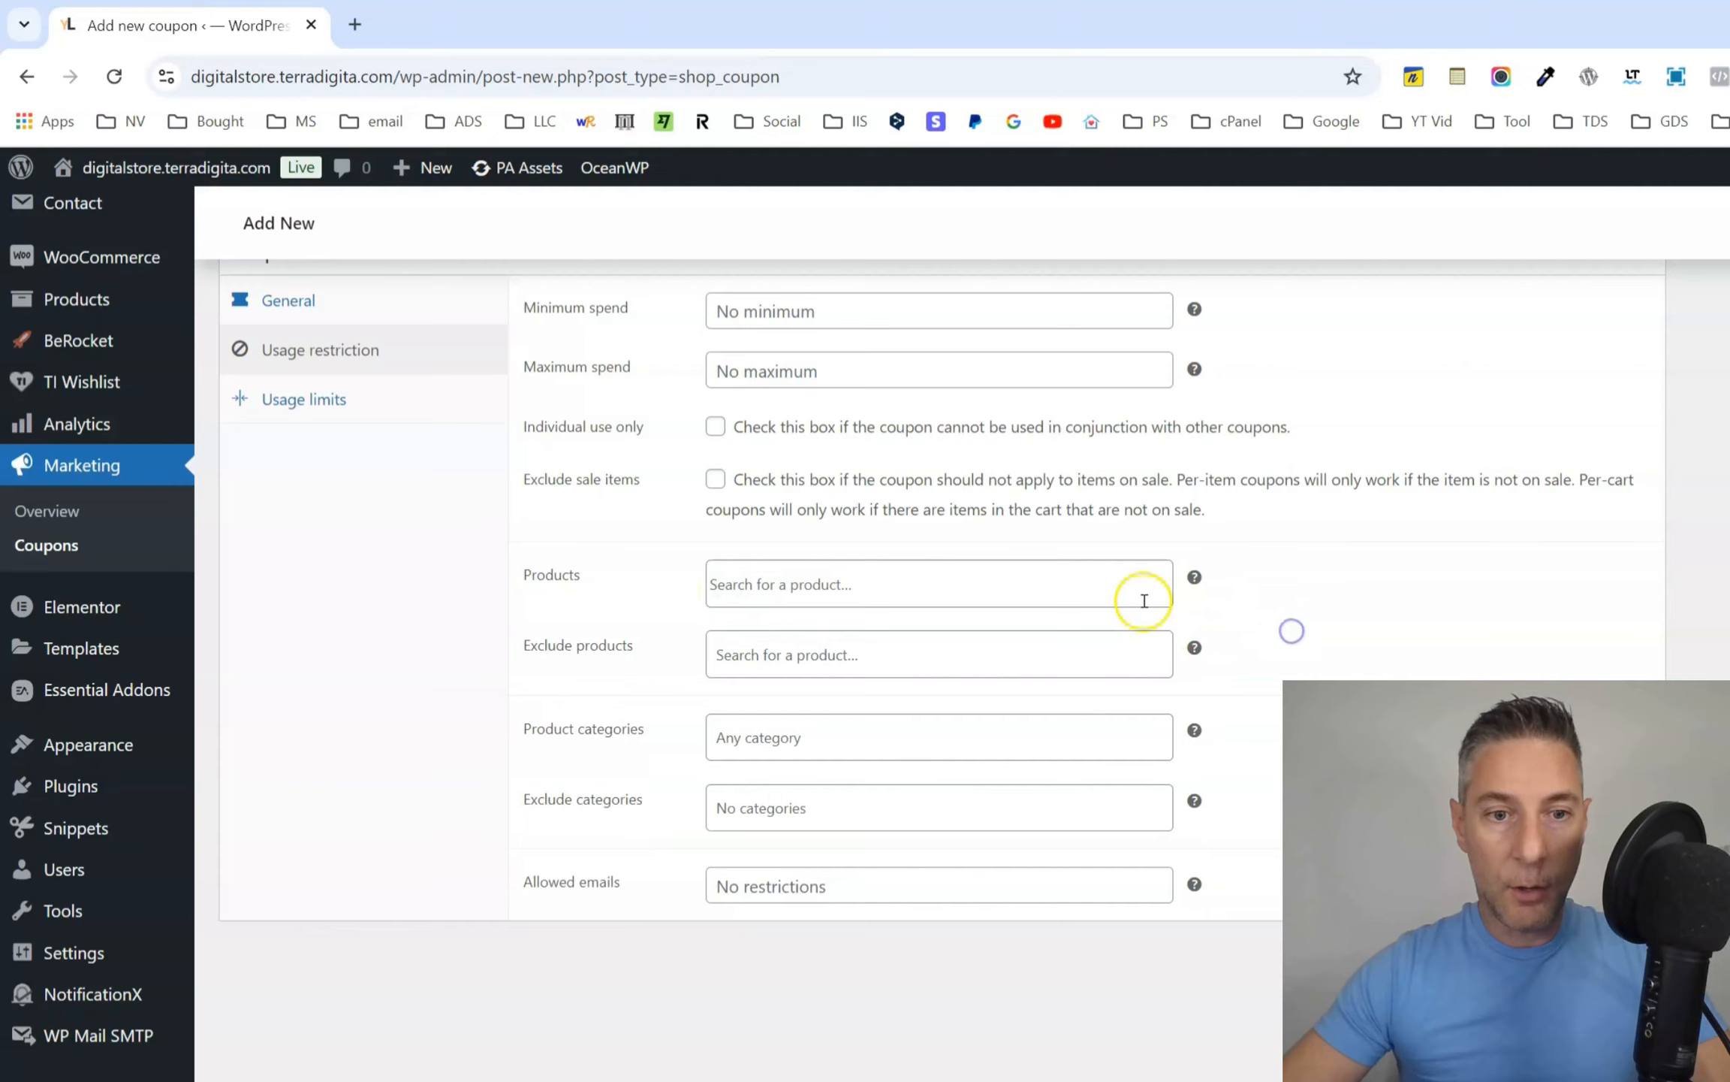
left_click(697, 612)
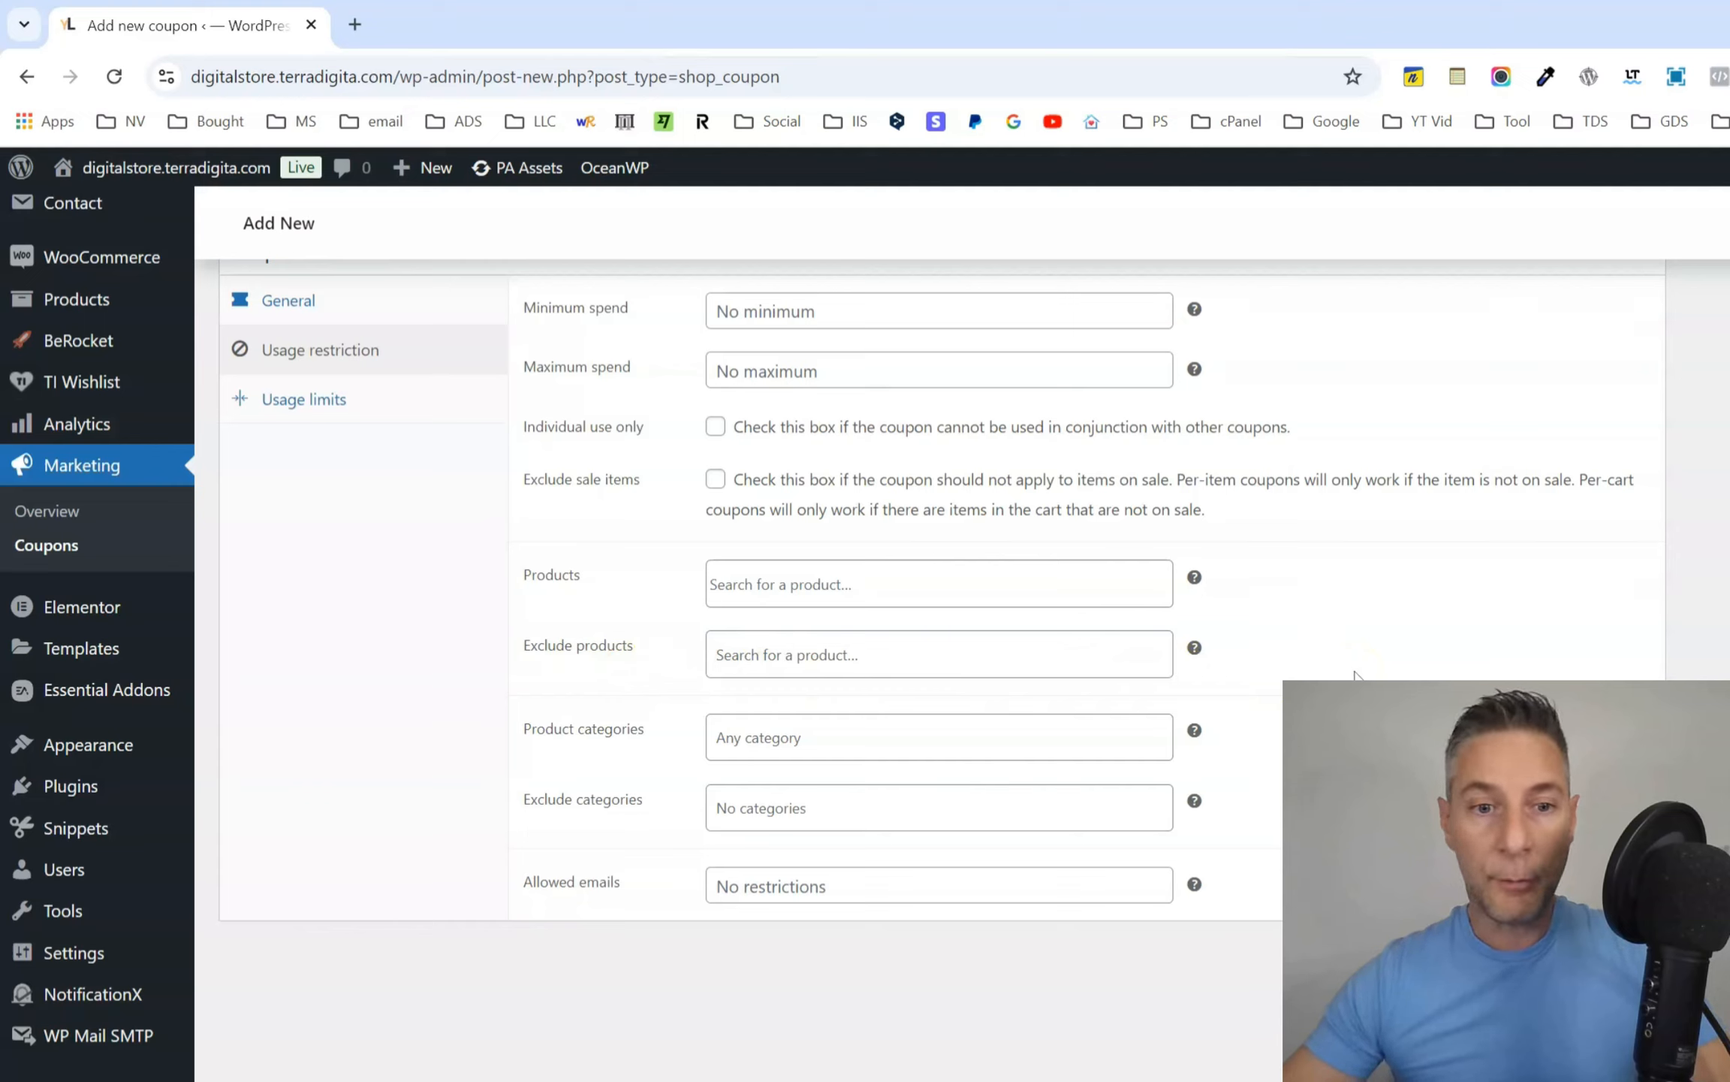
Look at the coupon's product exclusion search and the list of categories that can be excluded, without choosing any.
left_click(831, 667)
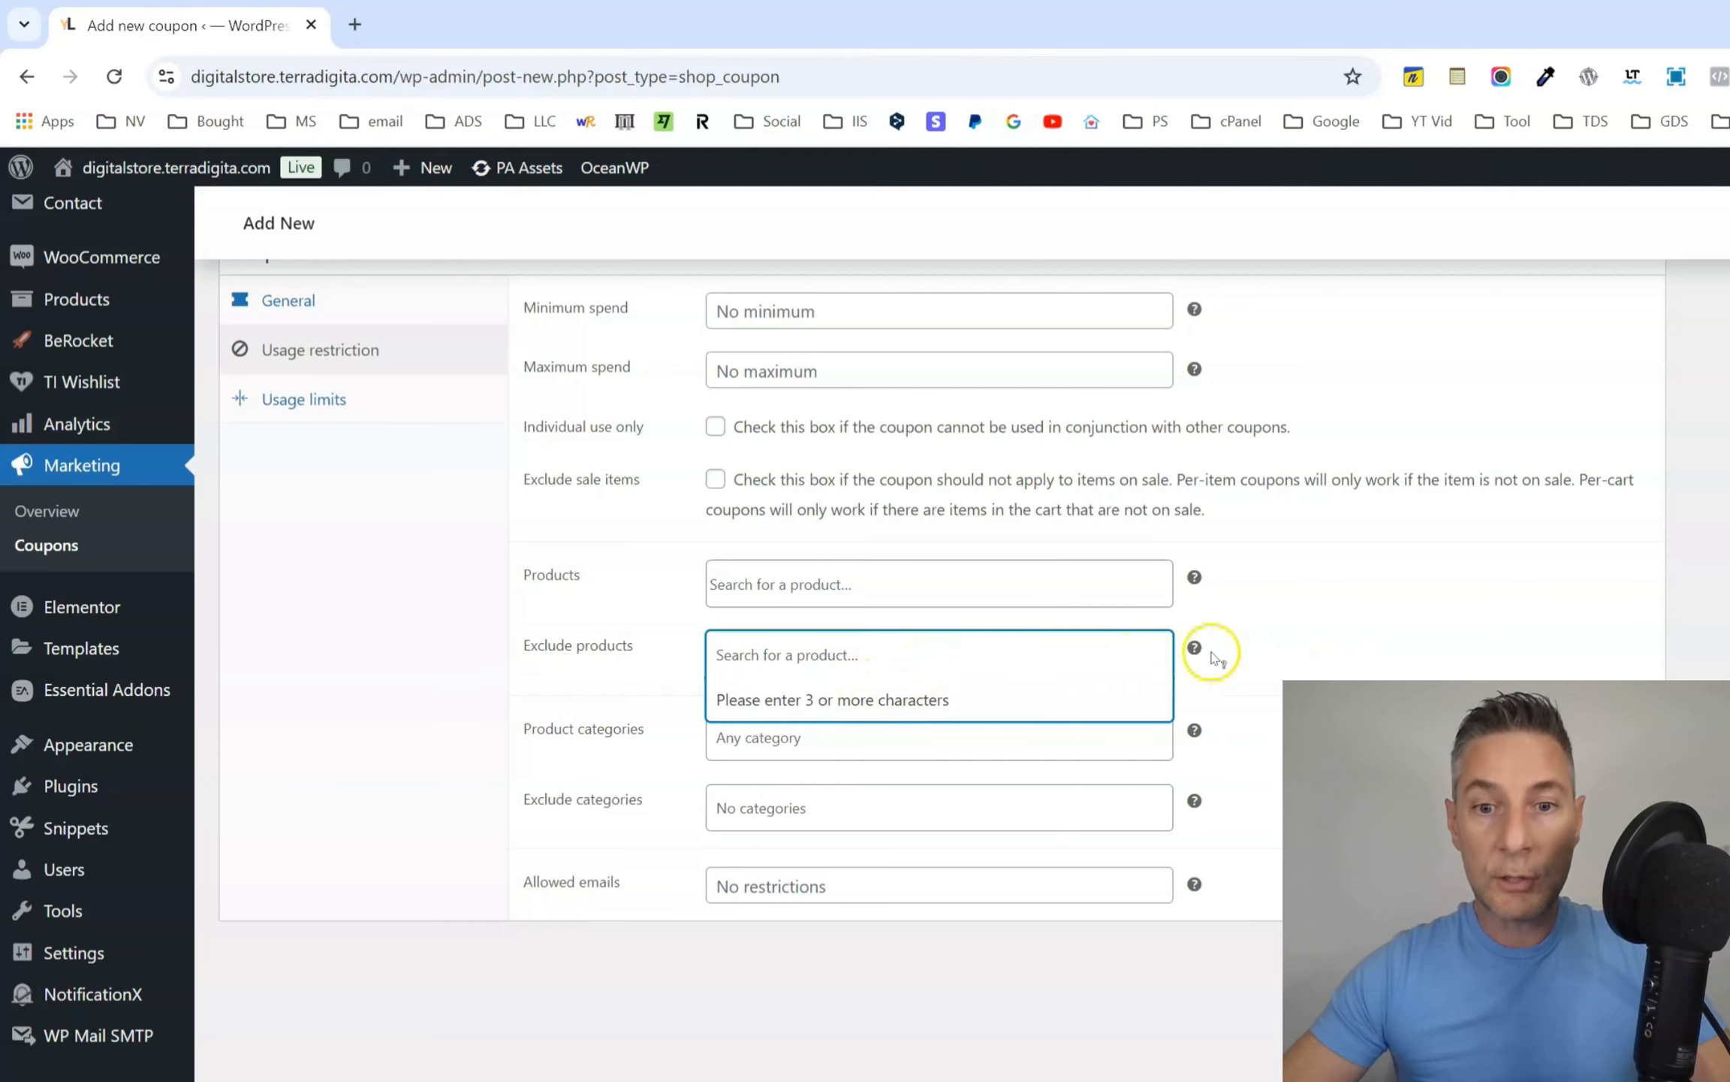
left_click(1304, 646)
scroll(1273, 638, "down", 1)
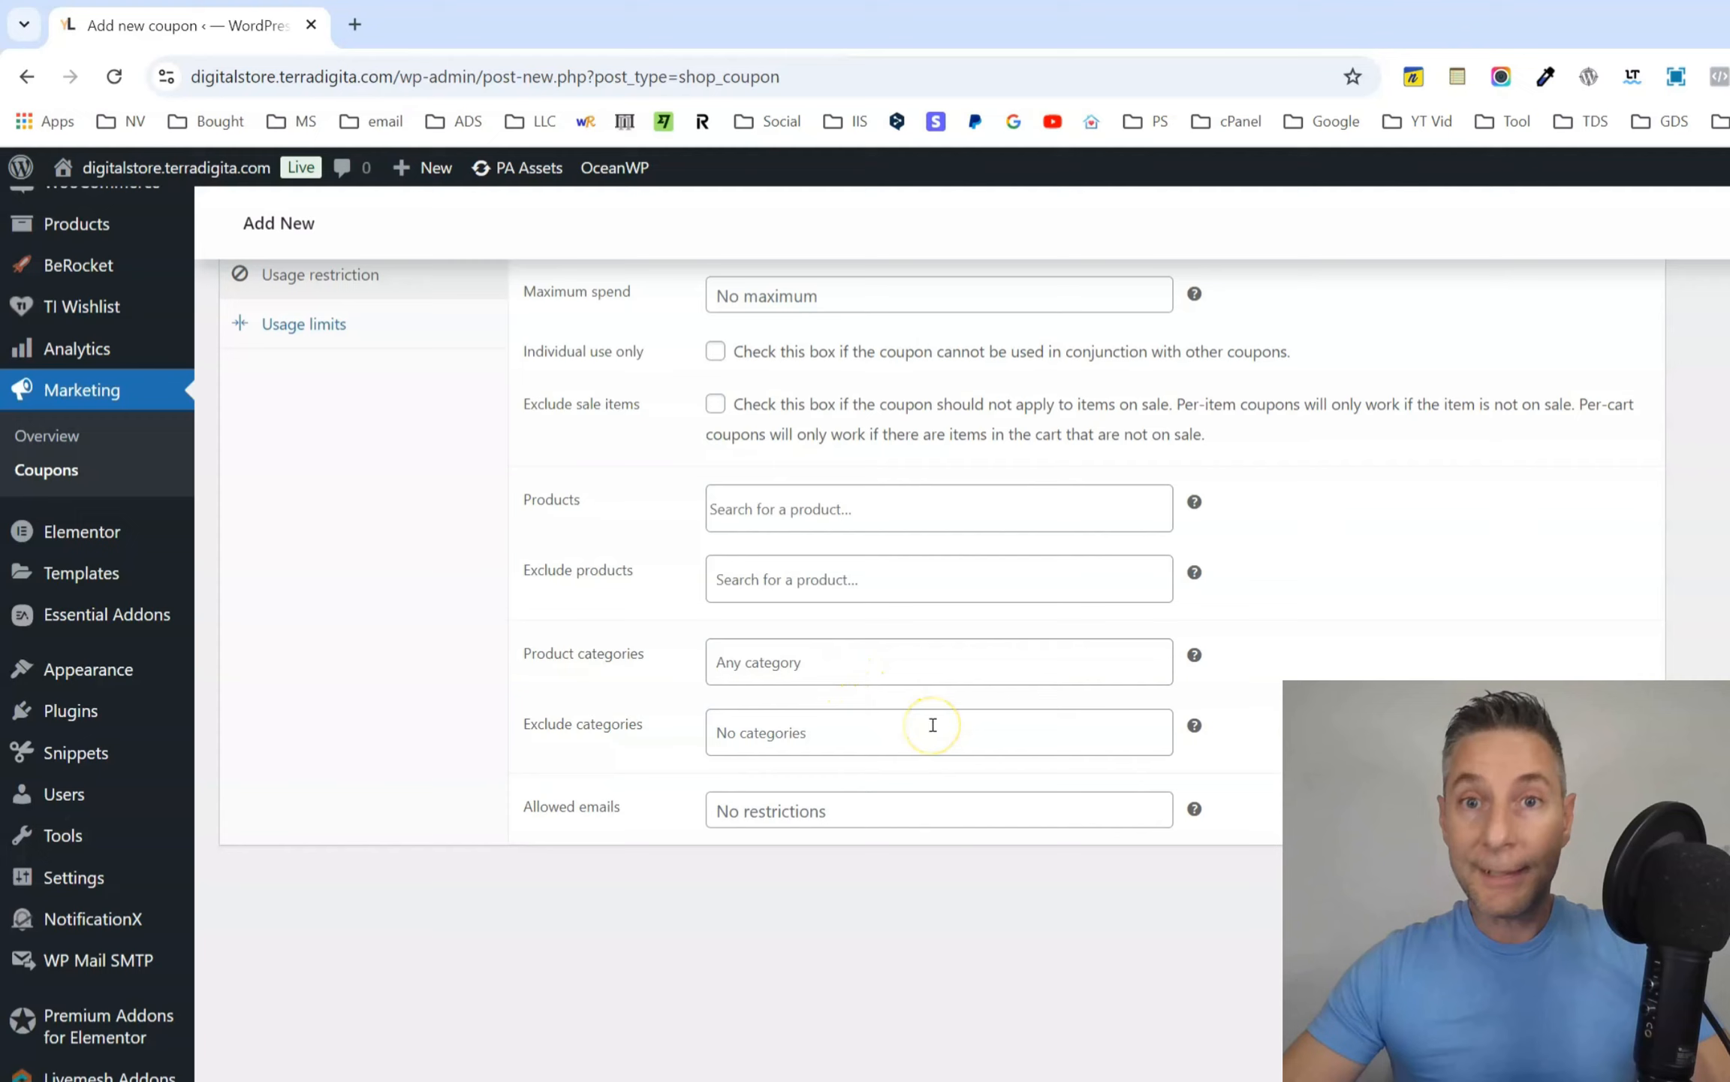
left_click(794, 730)
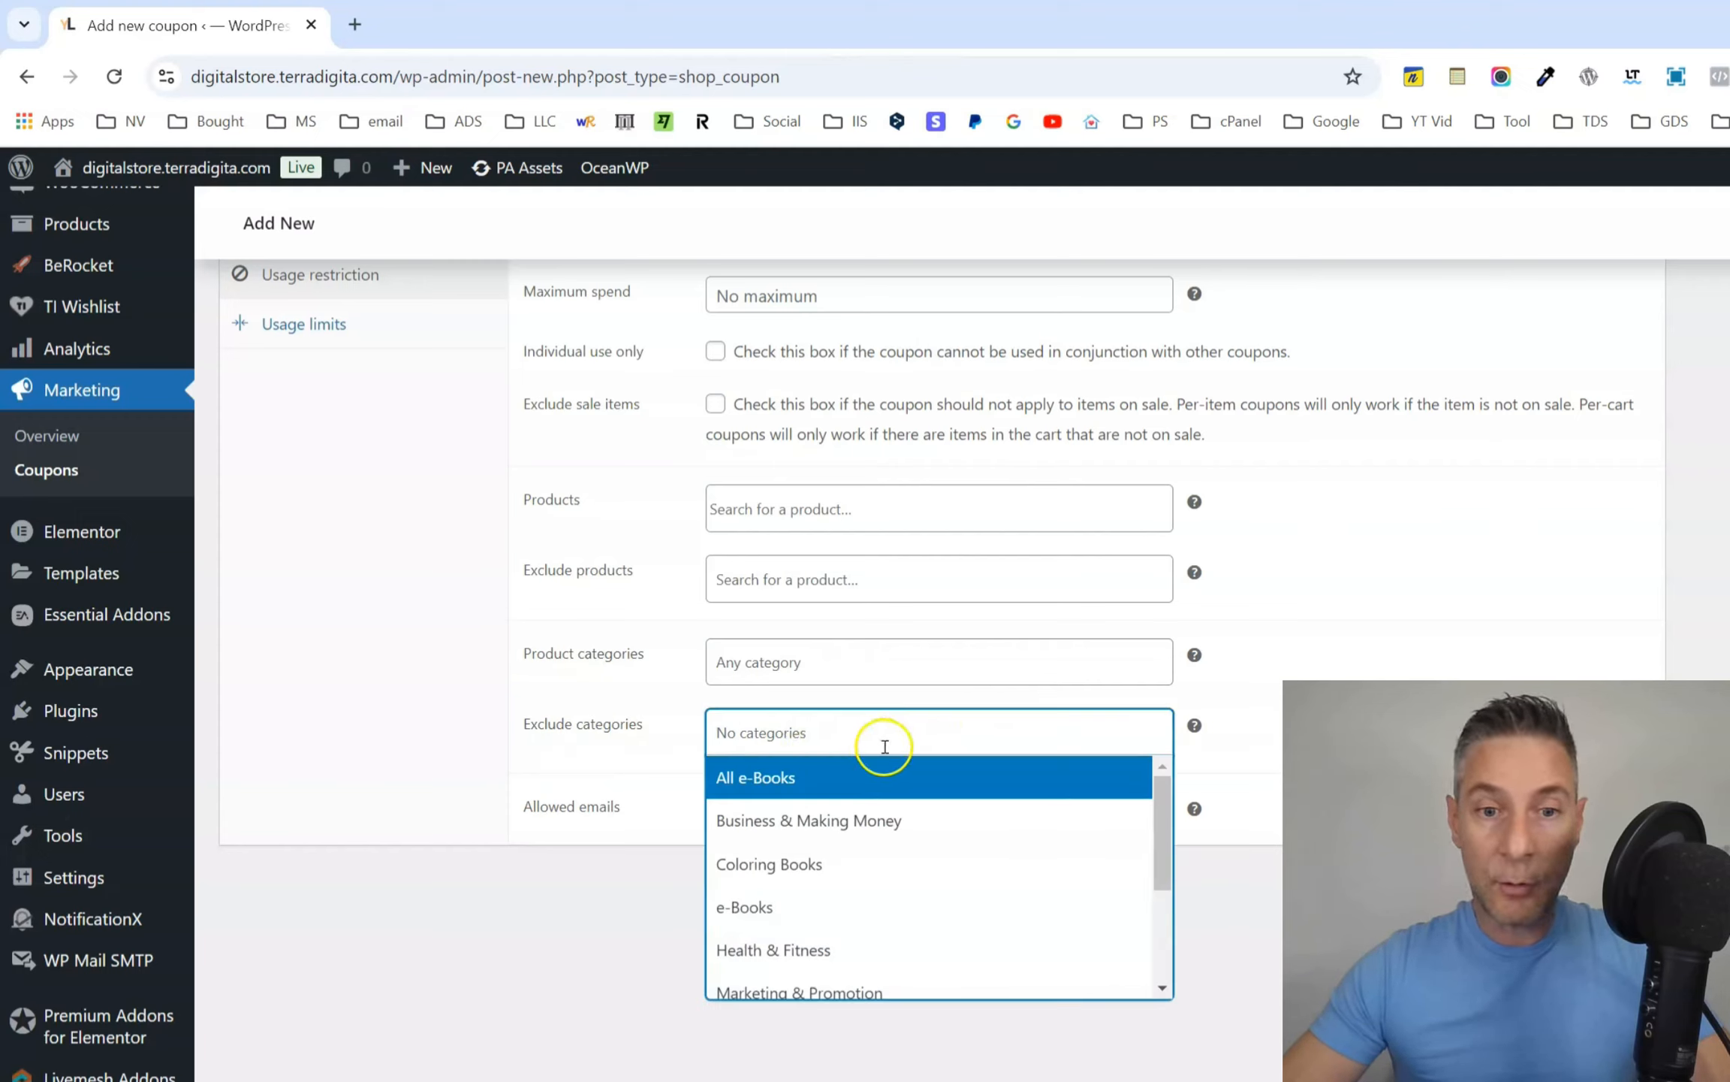
left_click(1477, 627)
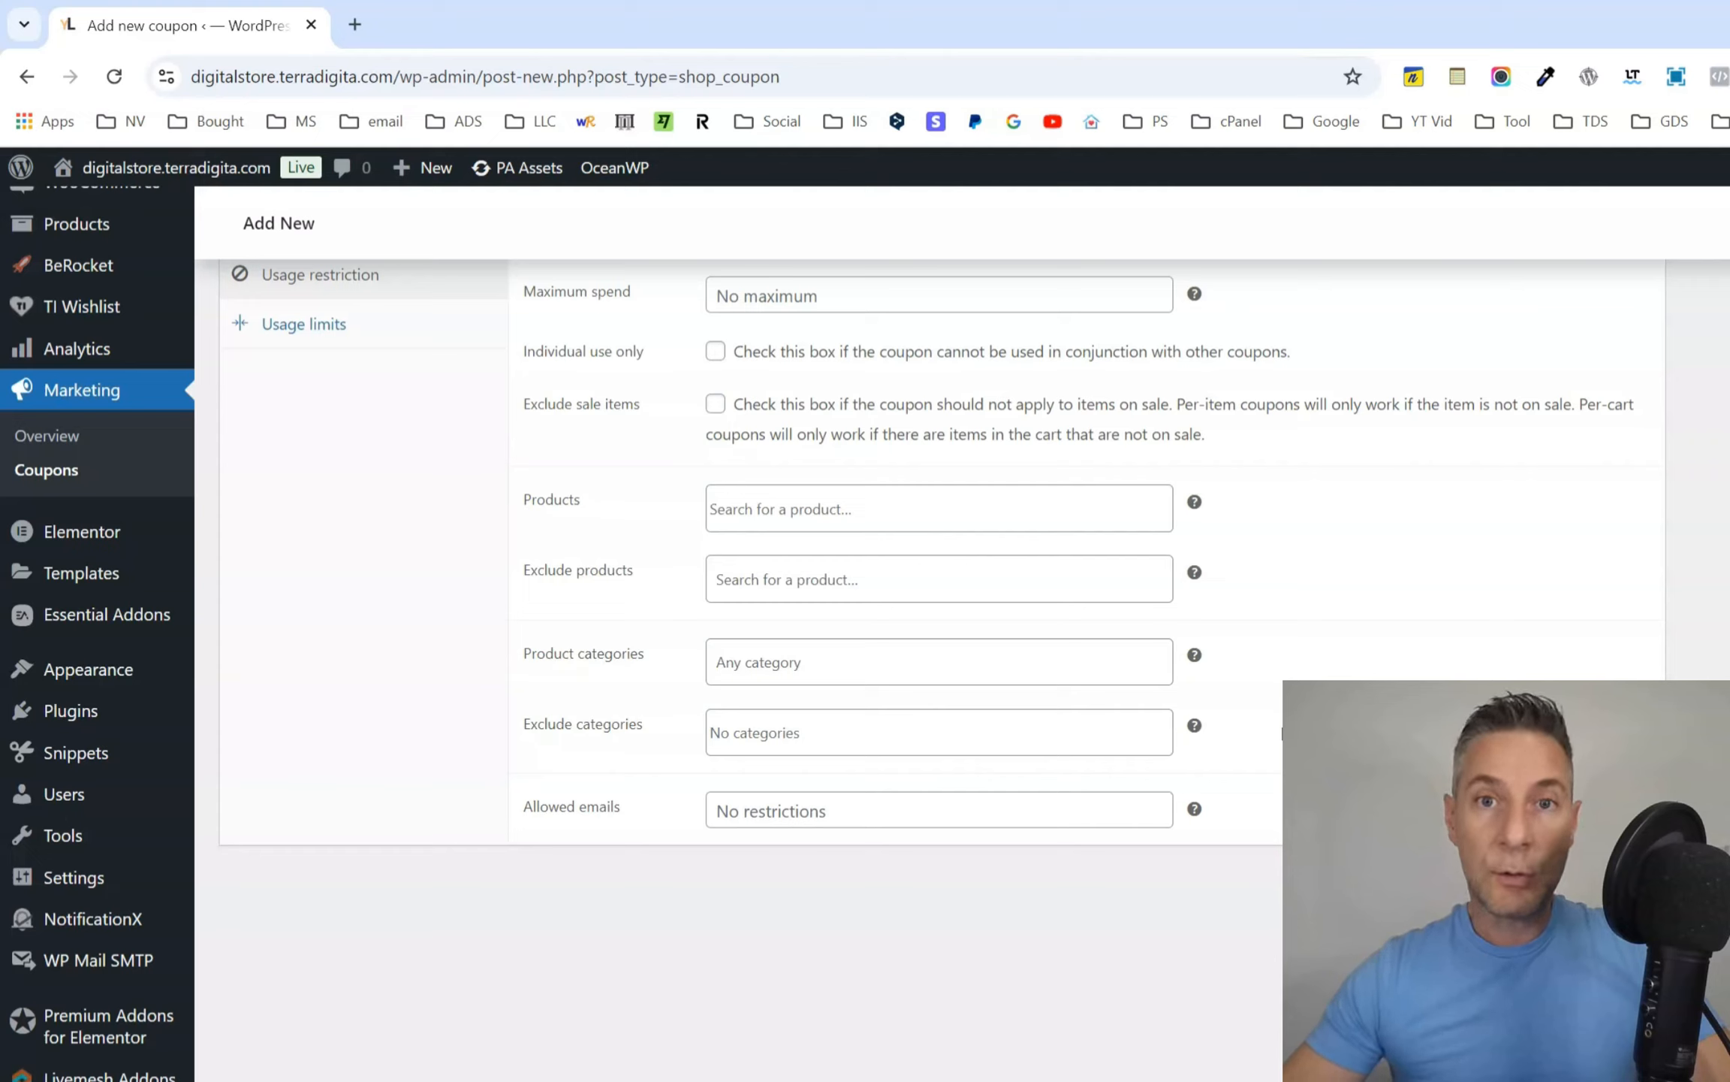
Try limiting the coupon's allowed emails to *gmail.com and clear the restriction.
left_click(946, 808)
type("*")
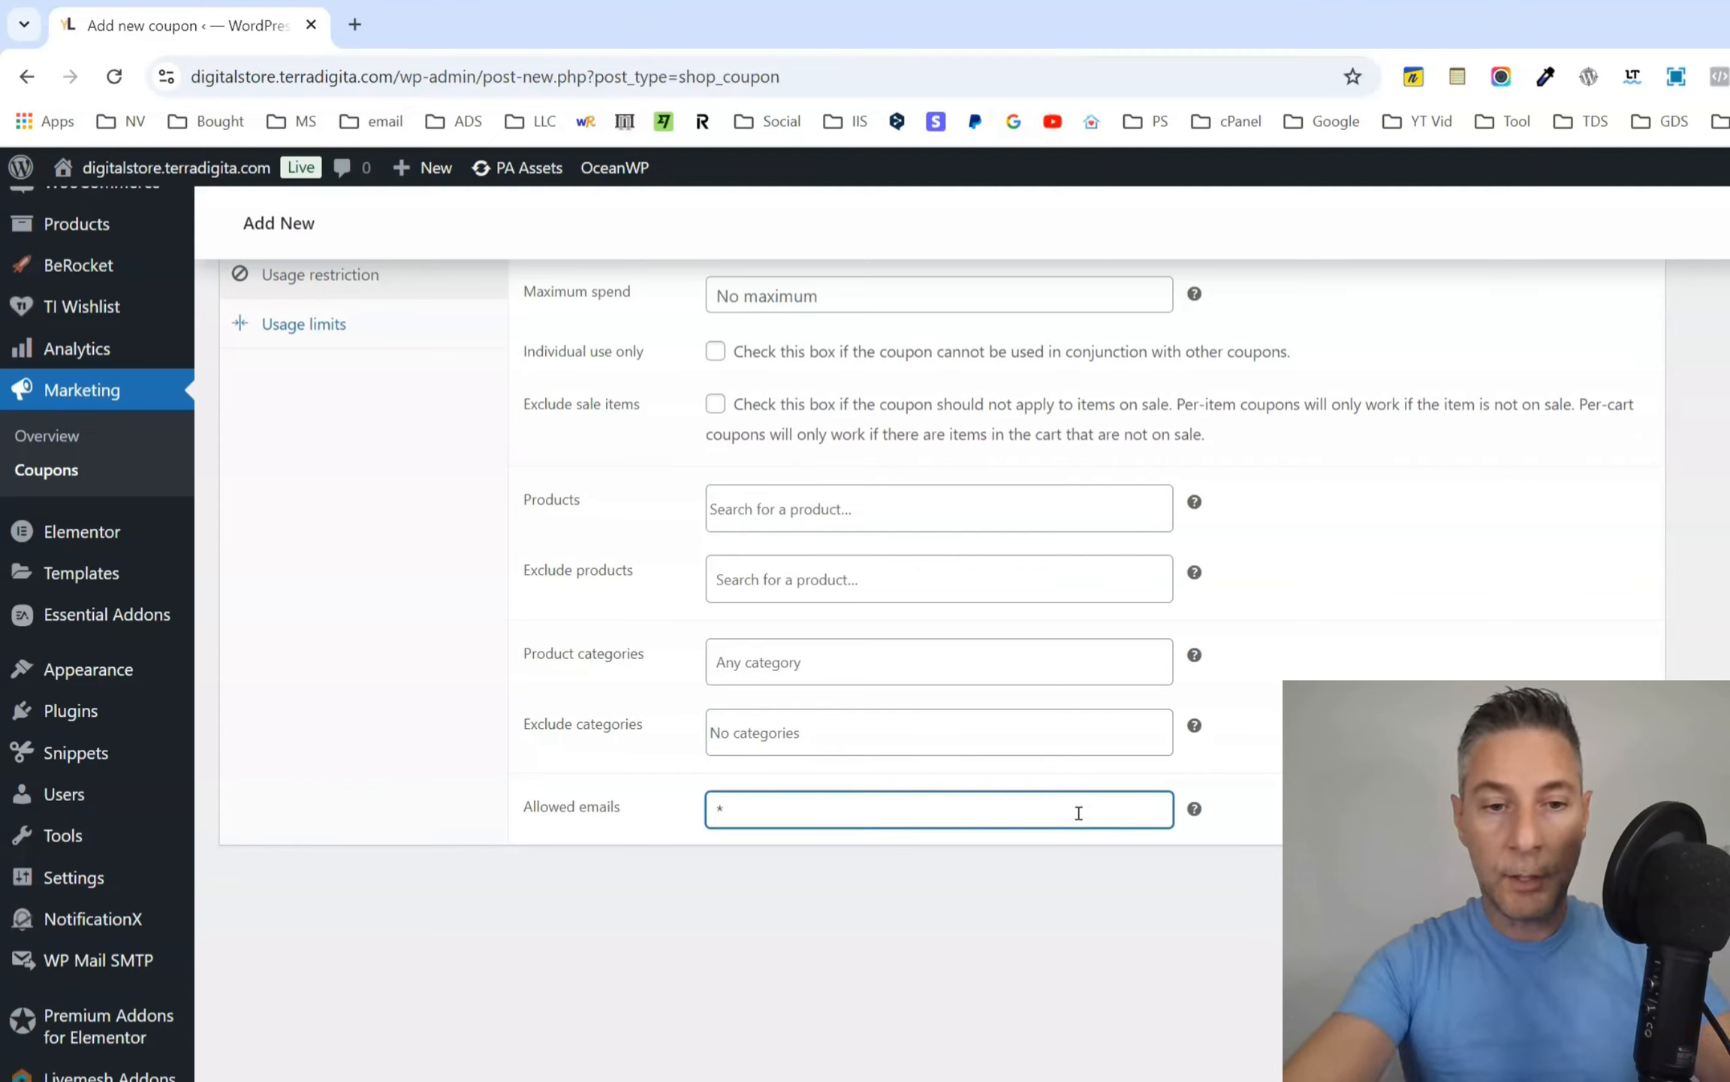
type("gmail.com")
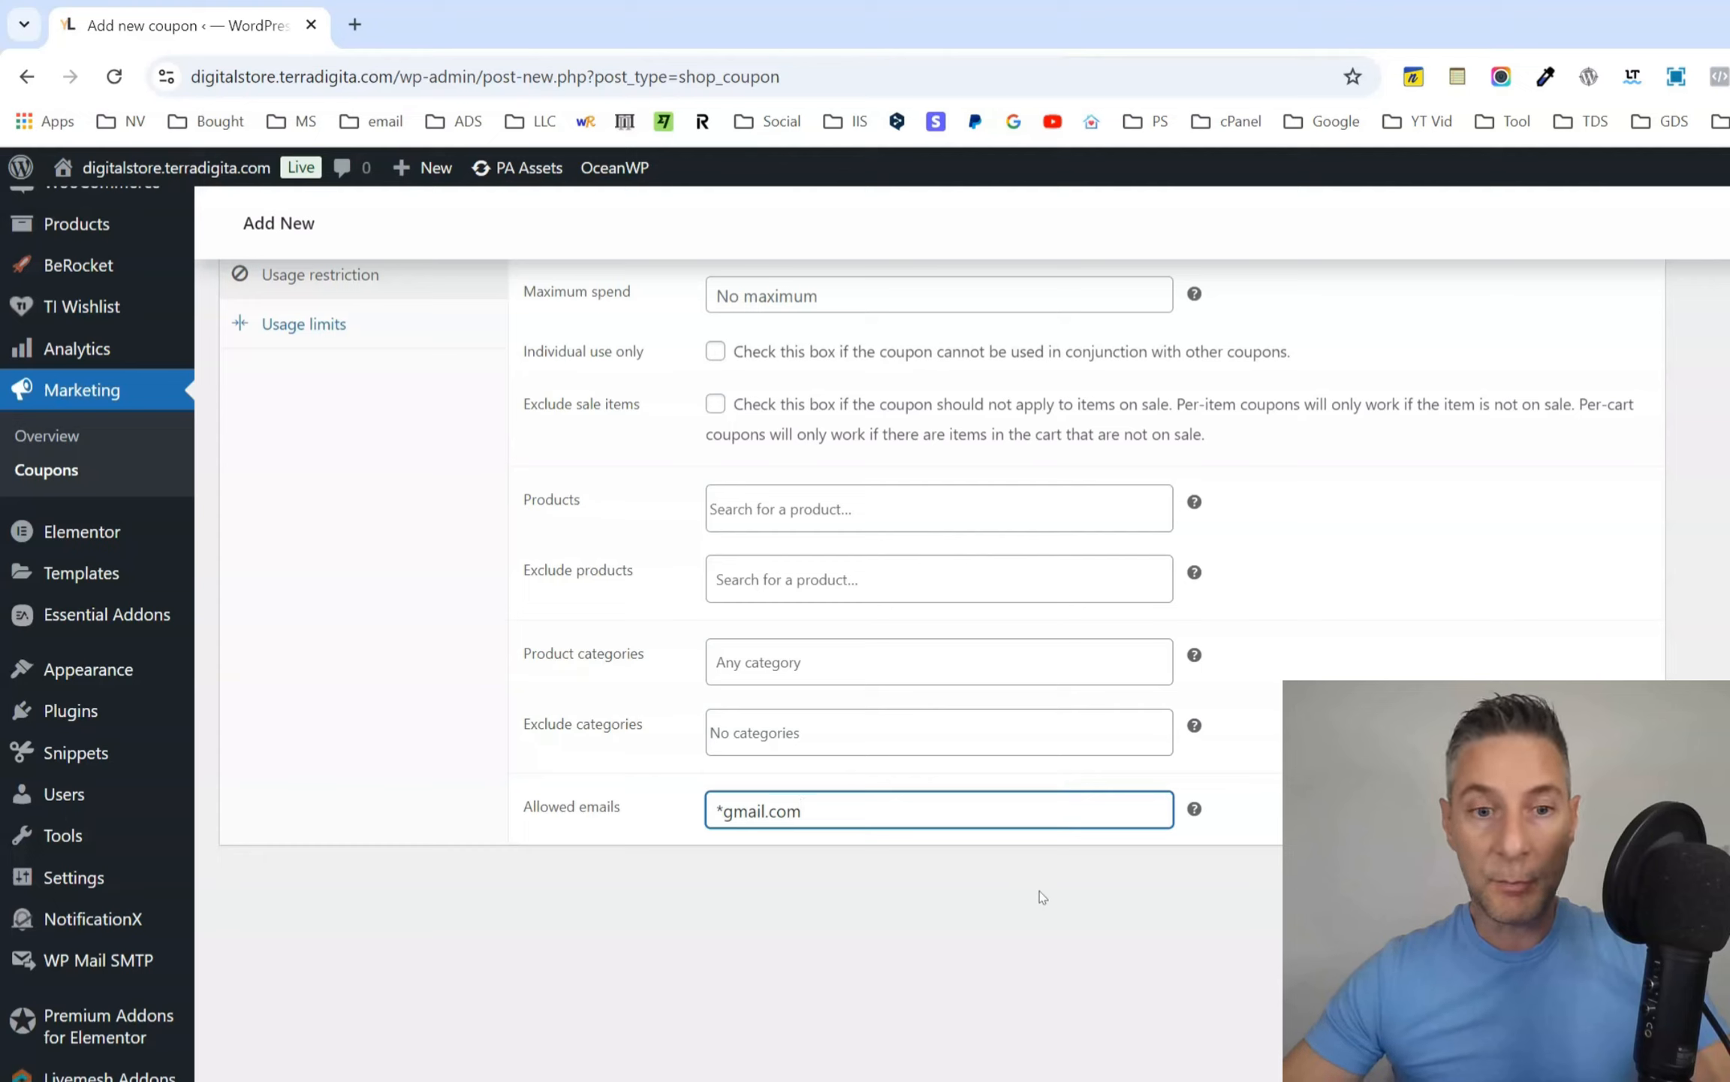
key("ctrl+shift+Left")
key("ctrl+shift+Left")
key("ctrl+shift+Left")
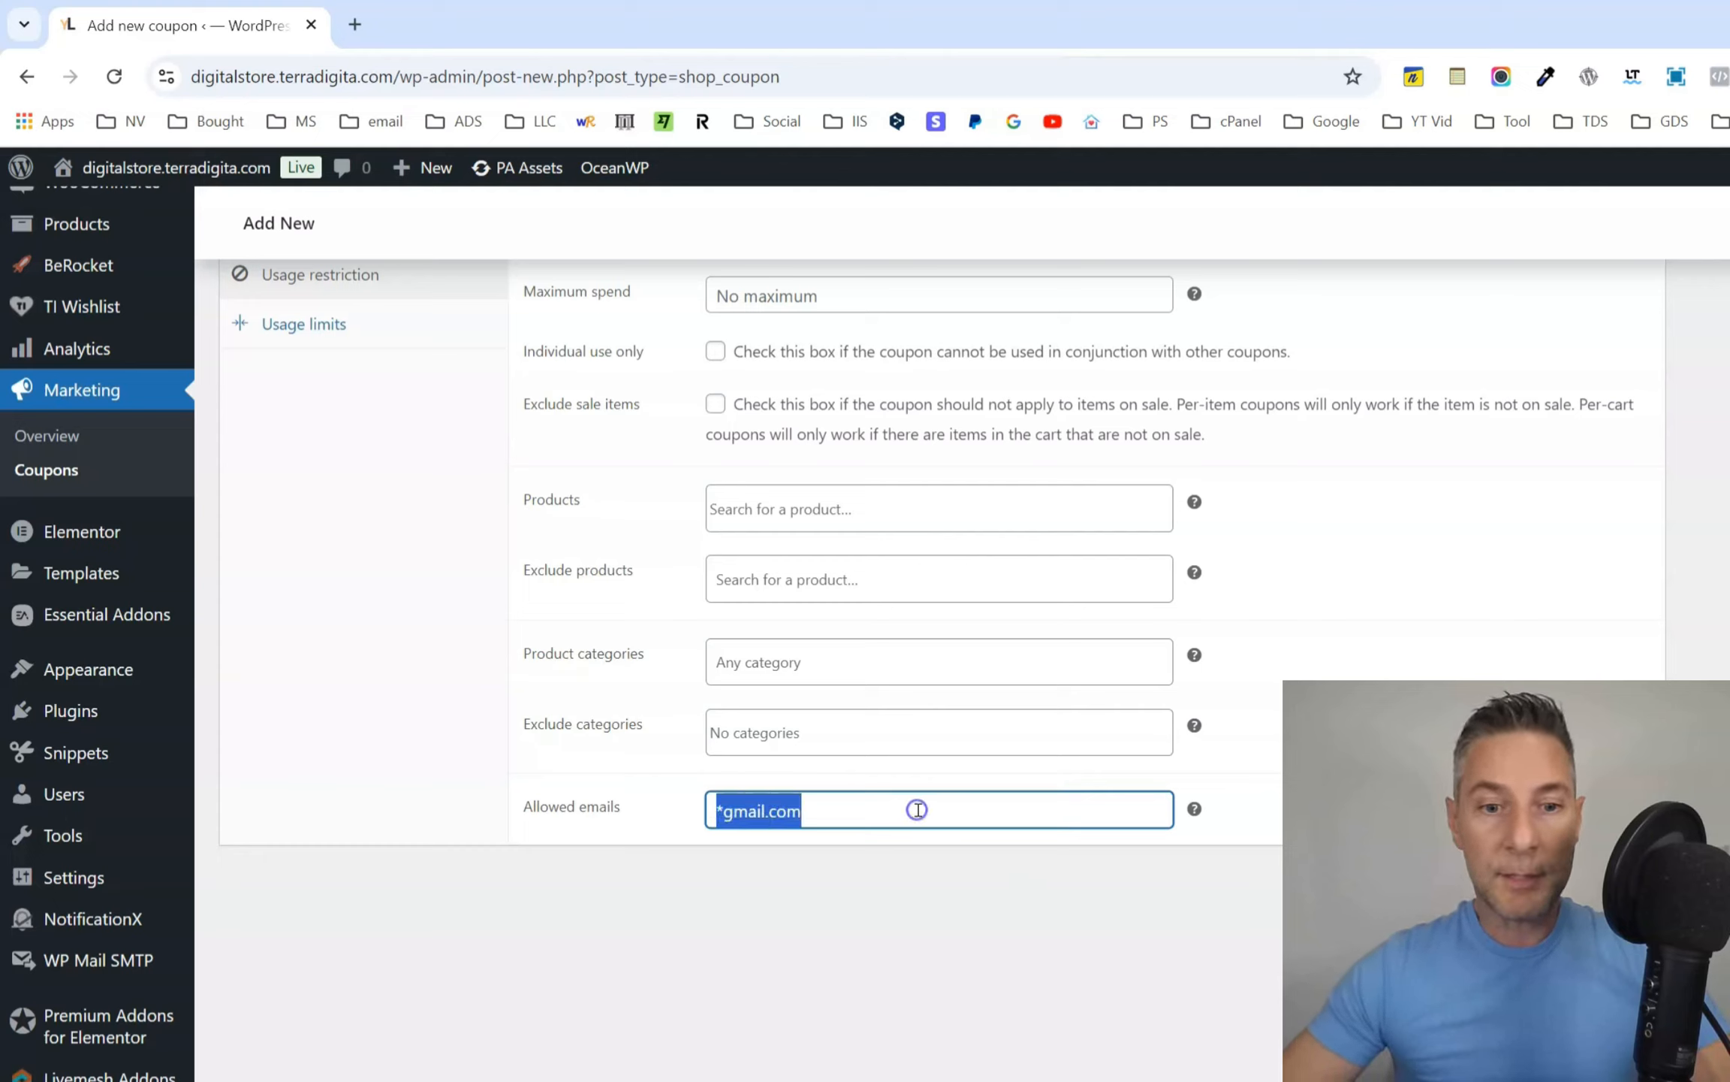
left_click_drag(717, 806, 797, 805)
key("BackSpace")
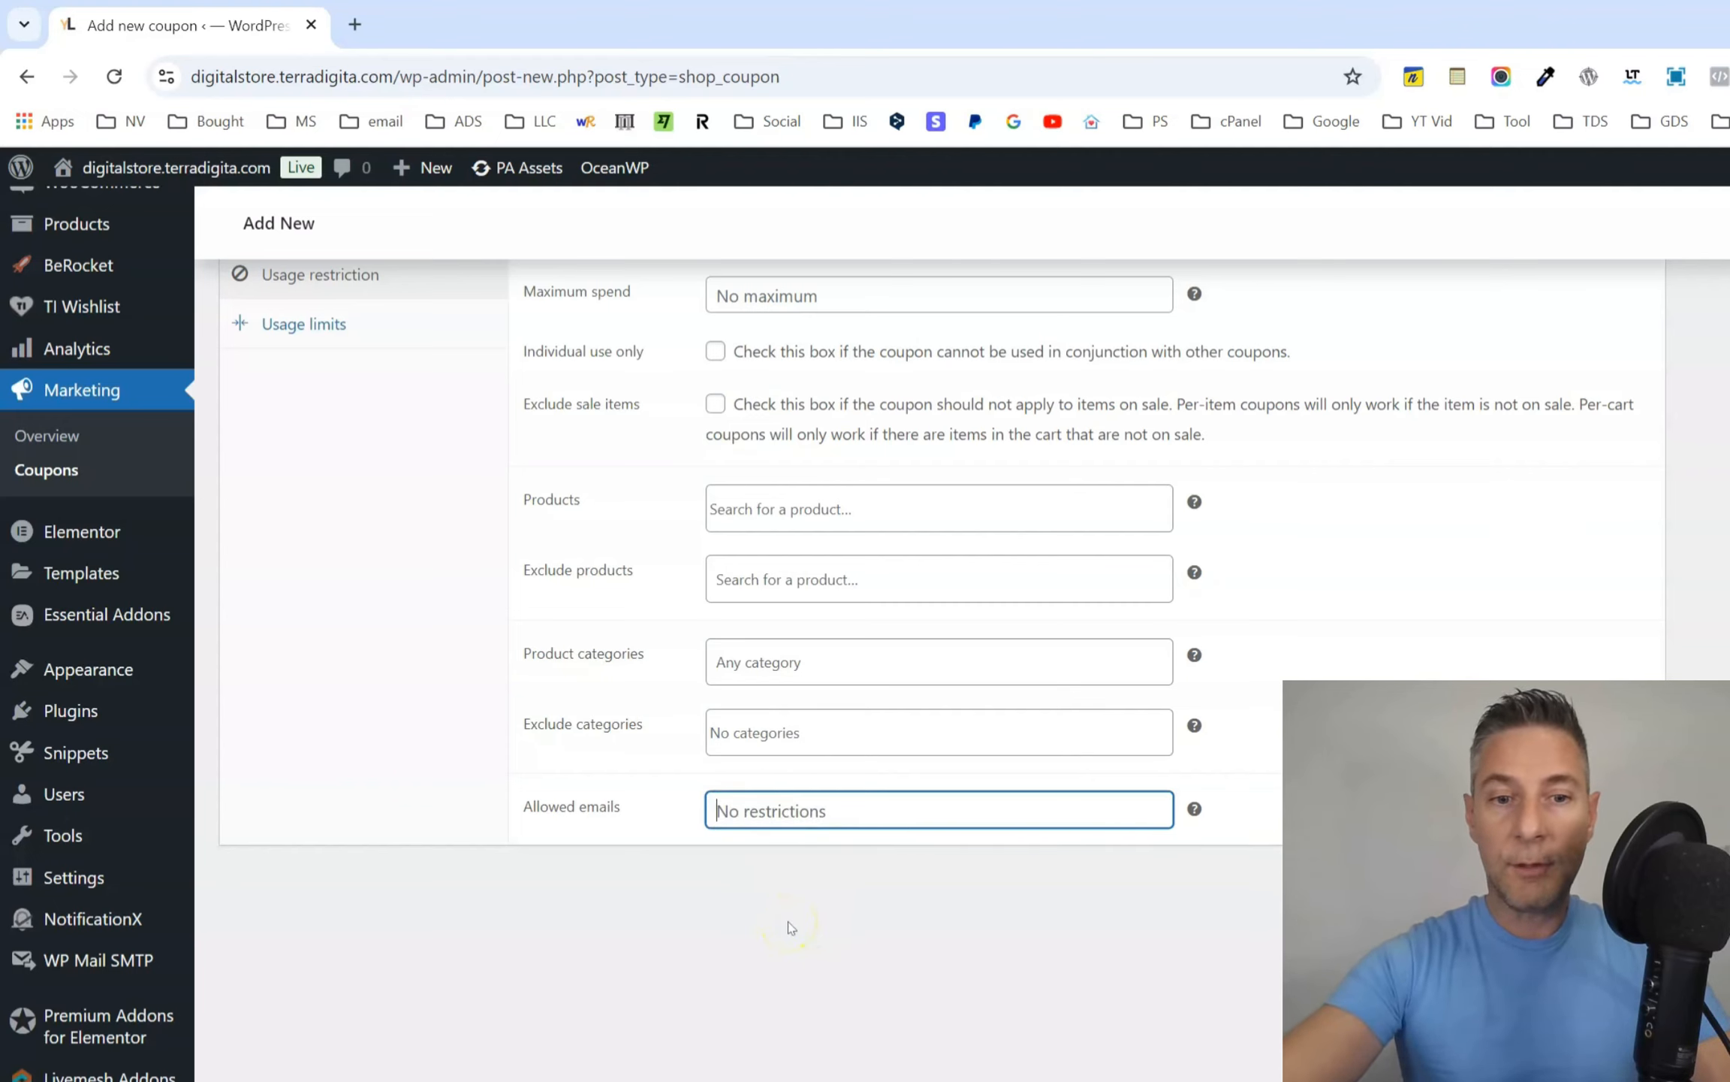
left_click(788, 924)
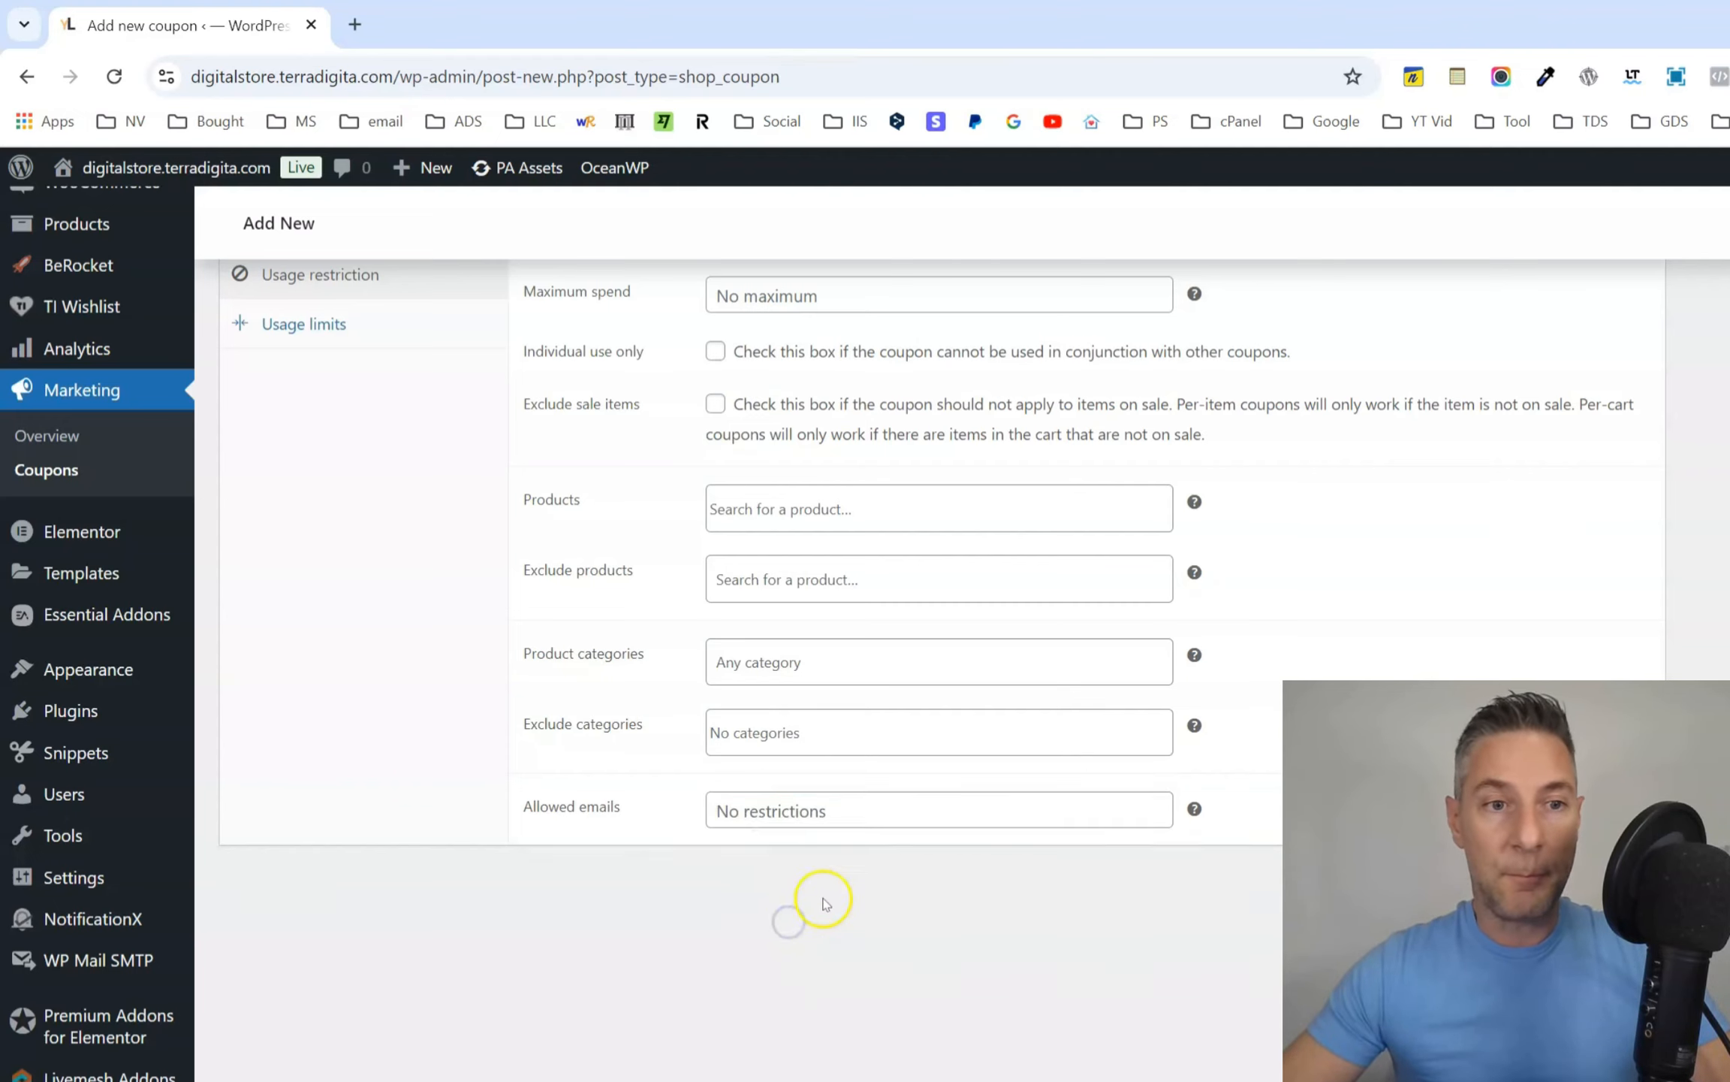
Open the coupon's usage limits, try a usage limit per coupon of 5 and clear it.
scroll(841, 879, "up", 2)
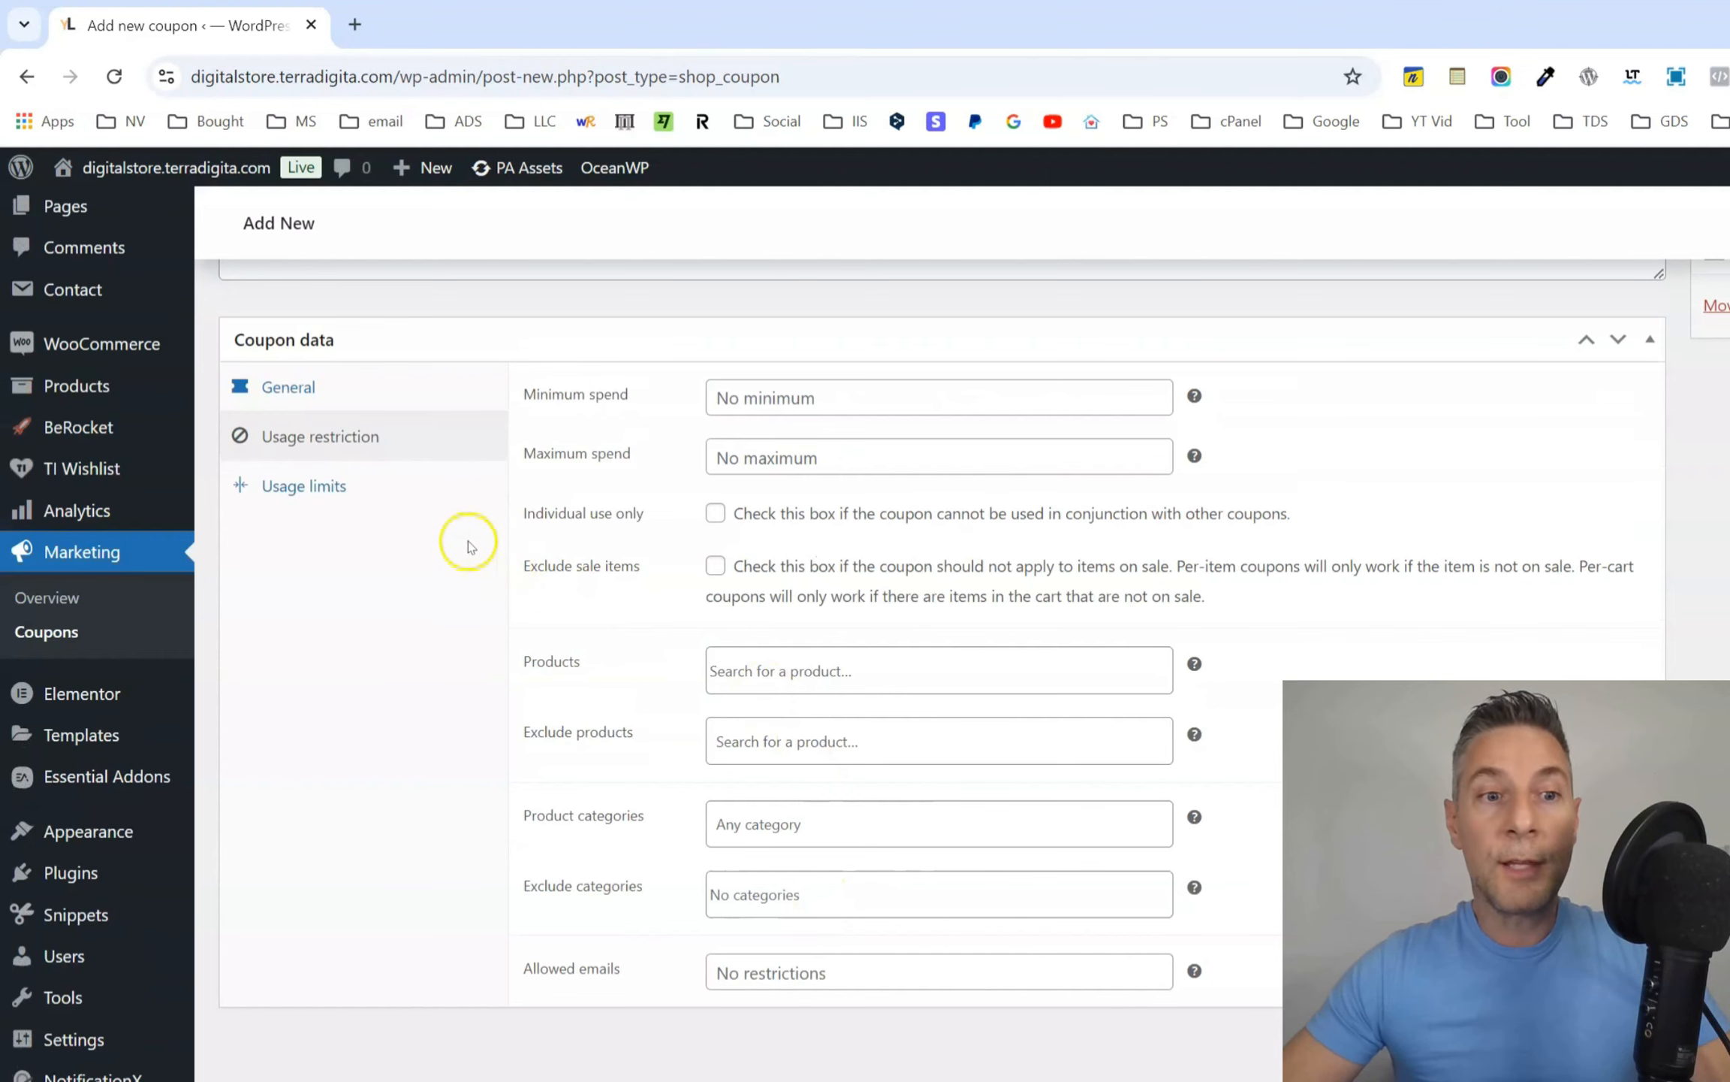
left_click(311, 489)
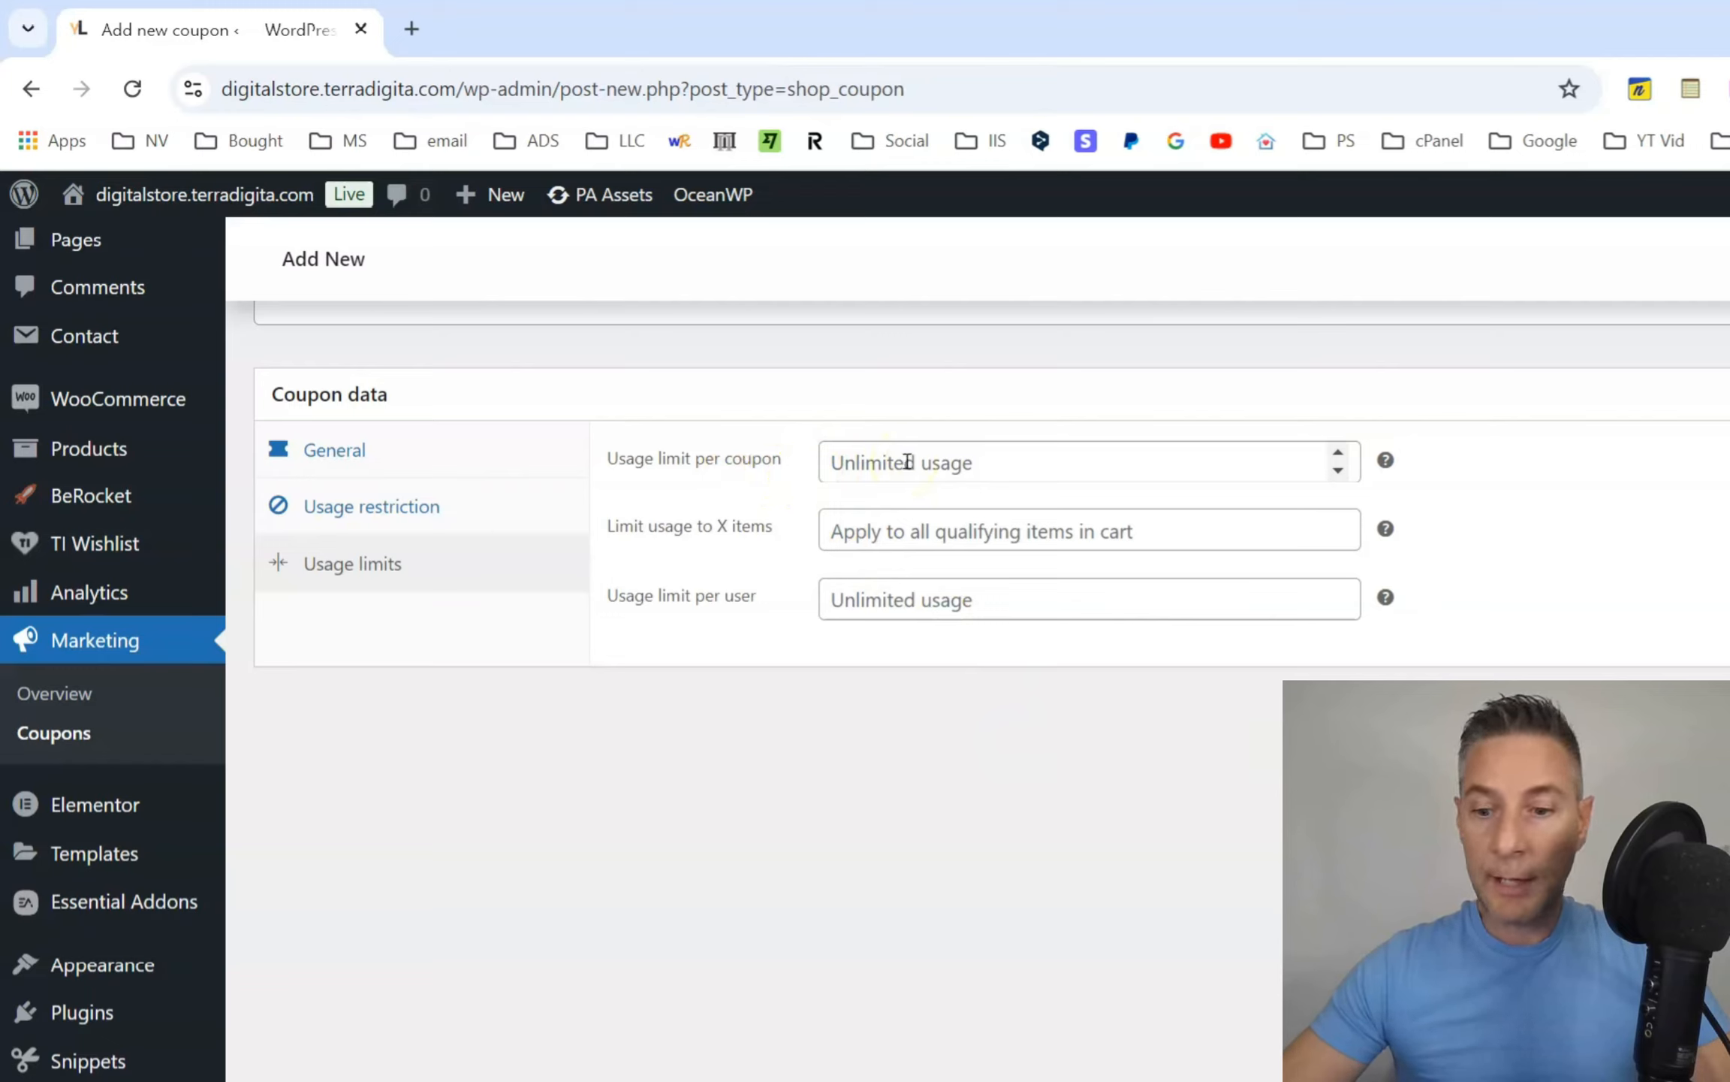
left_click(907, 461)
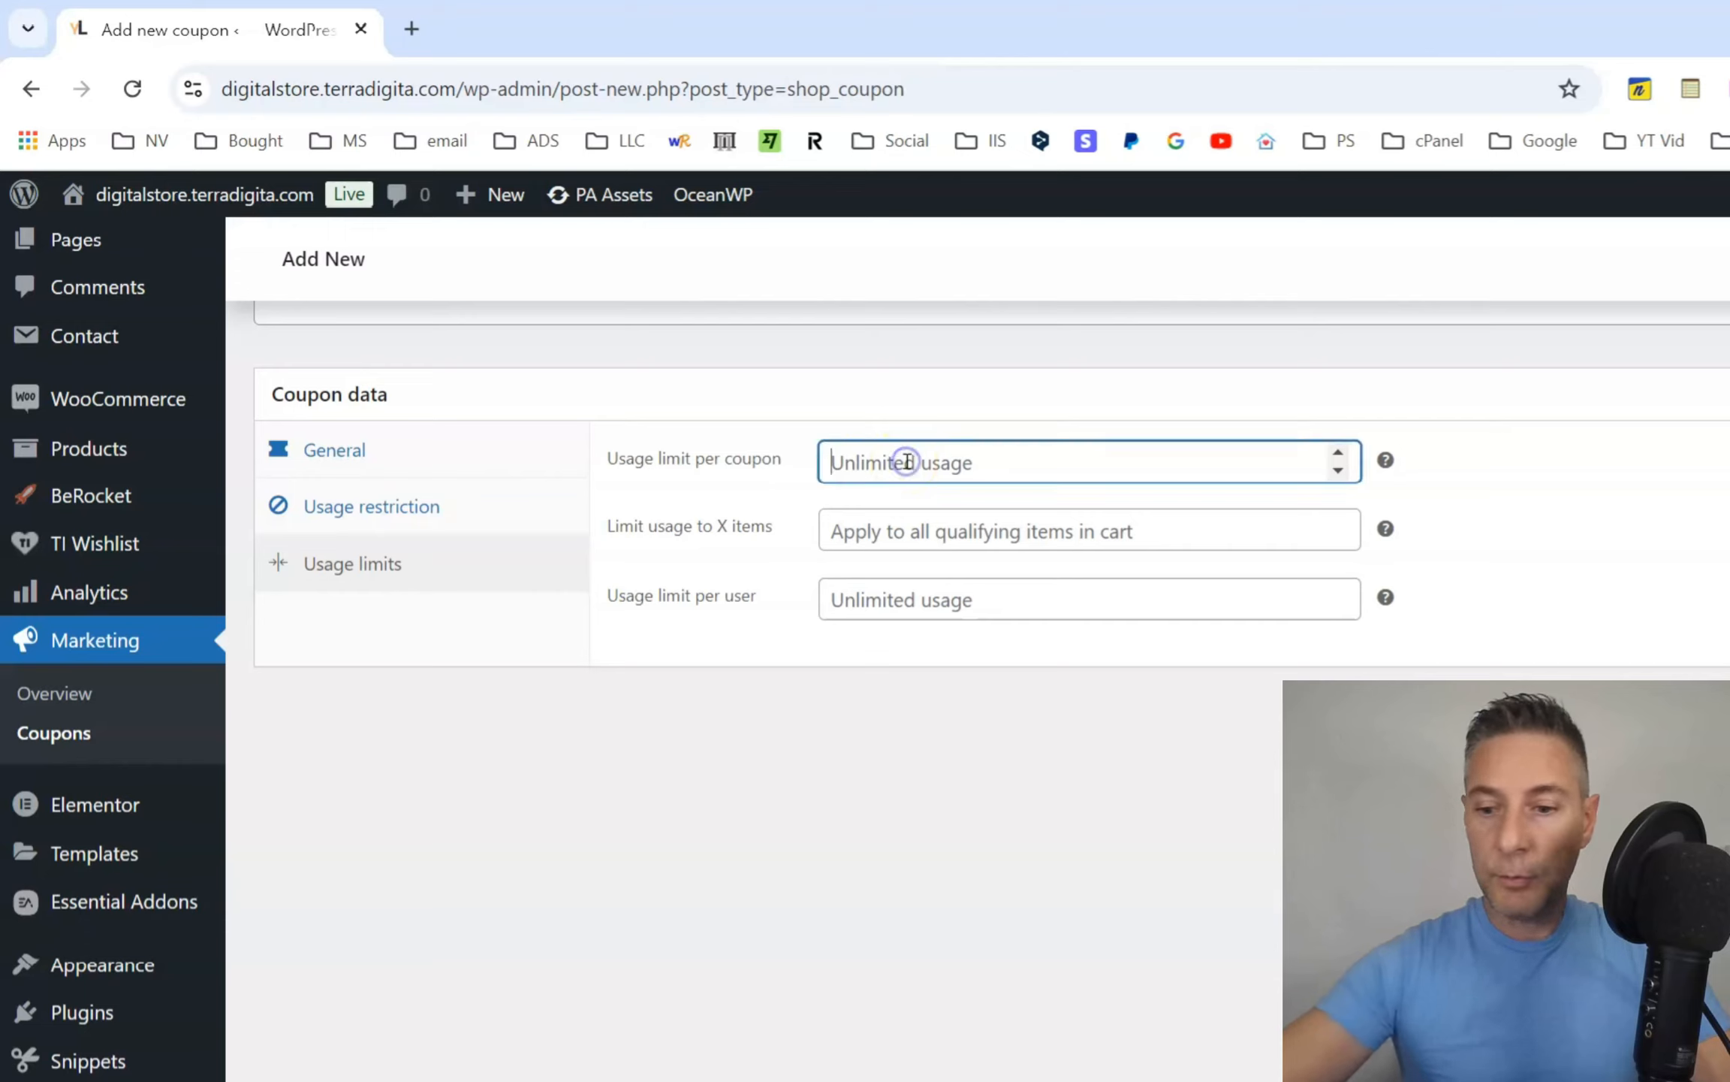
type("5")
left_click(1178, 730)
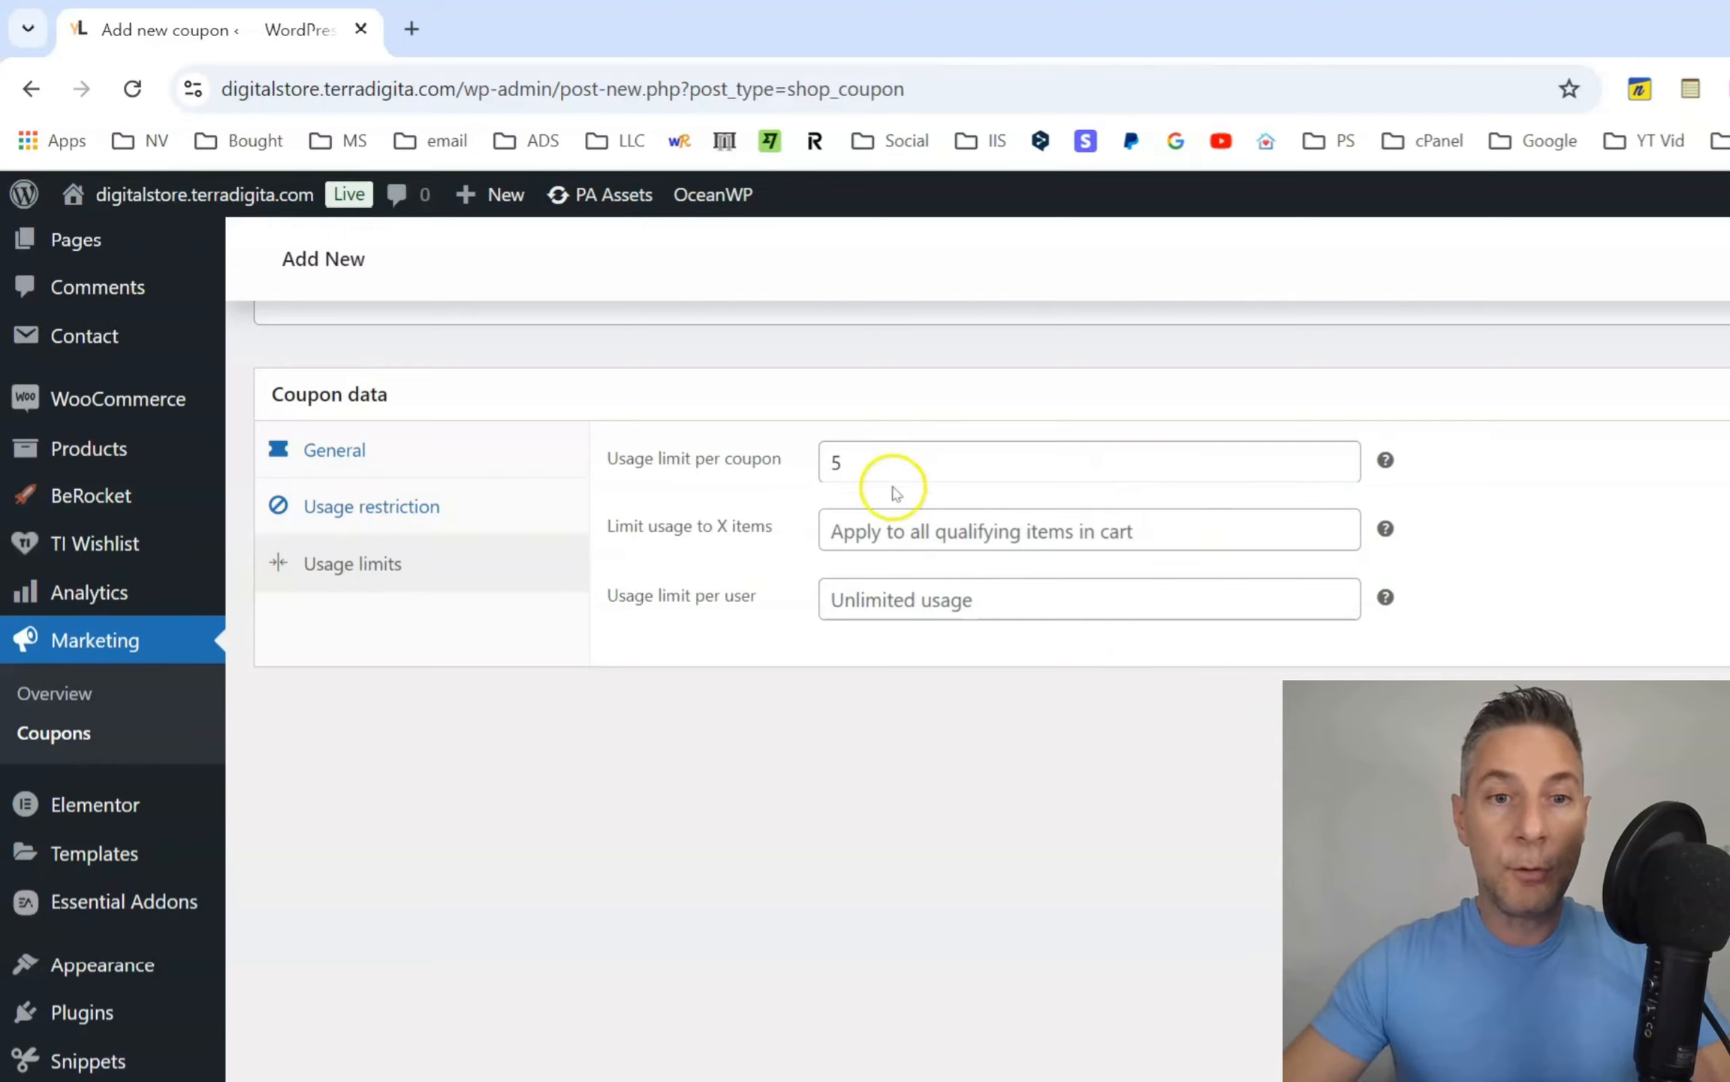
left_click_drag(842, 459, 818, 461)
key("BackSpace")
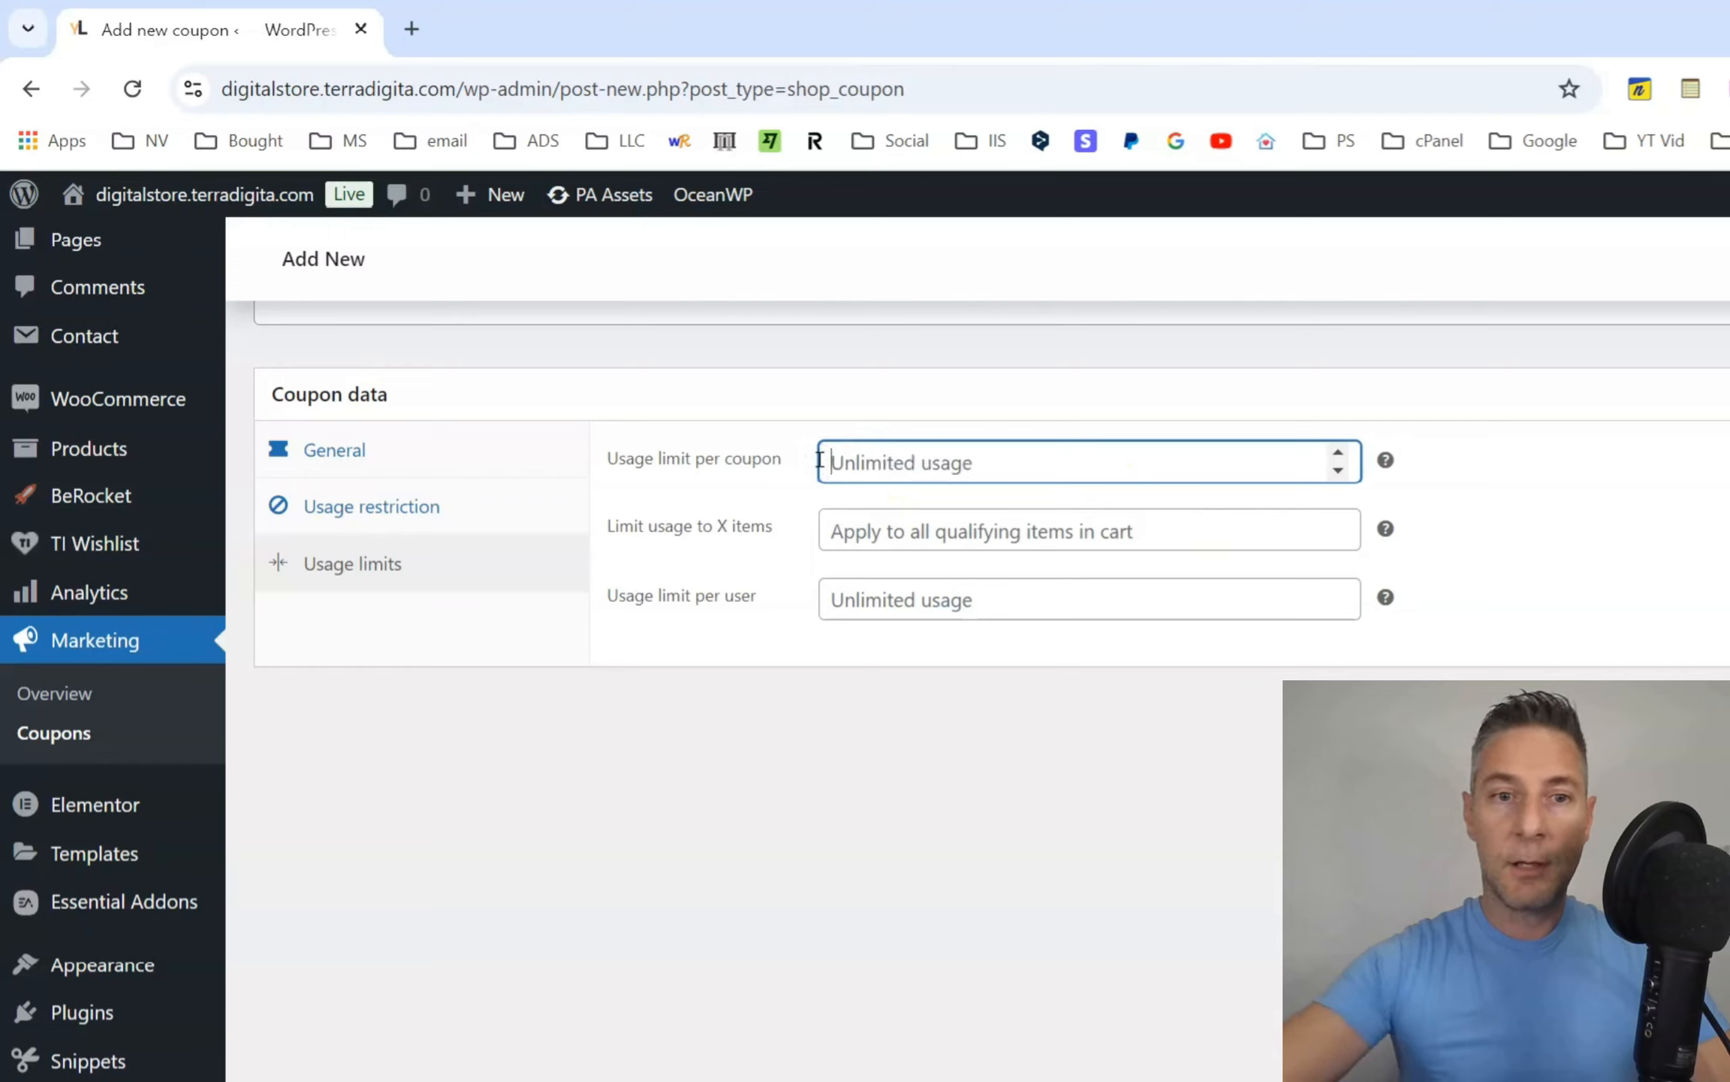
left_click(1071, 704)
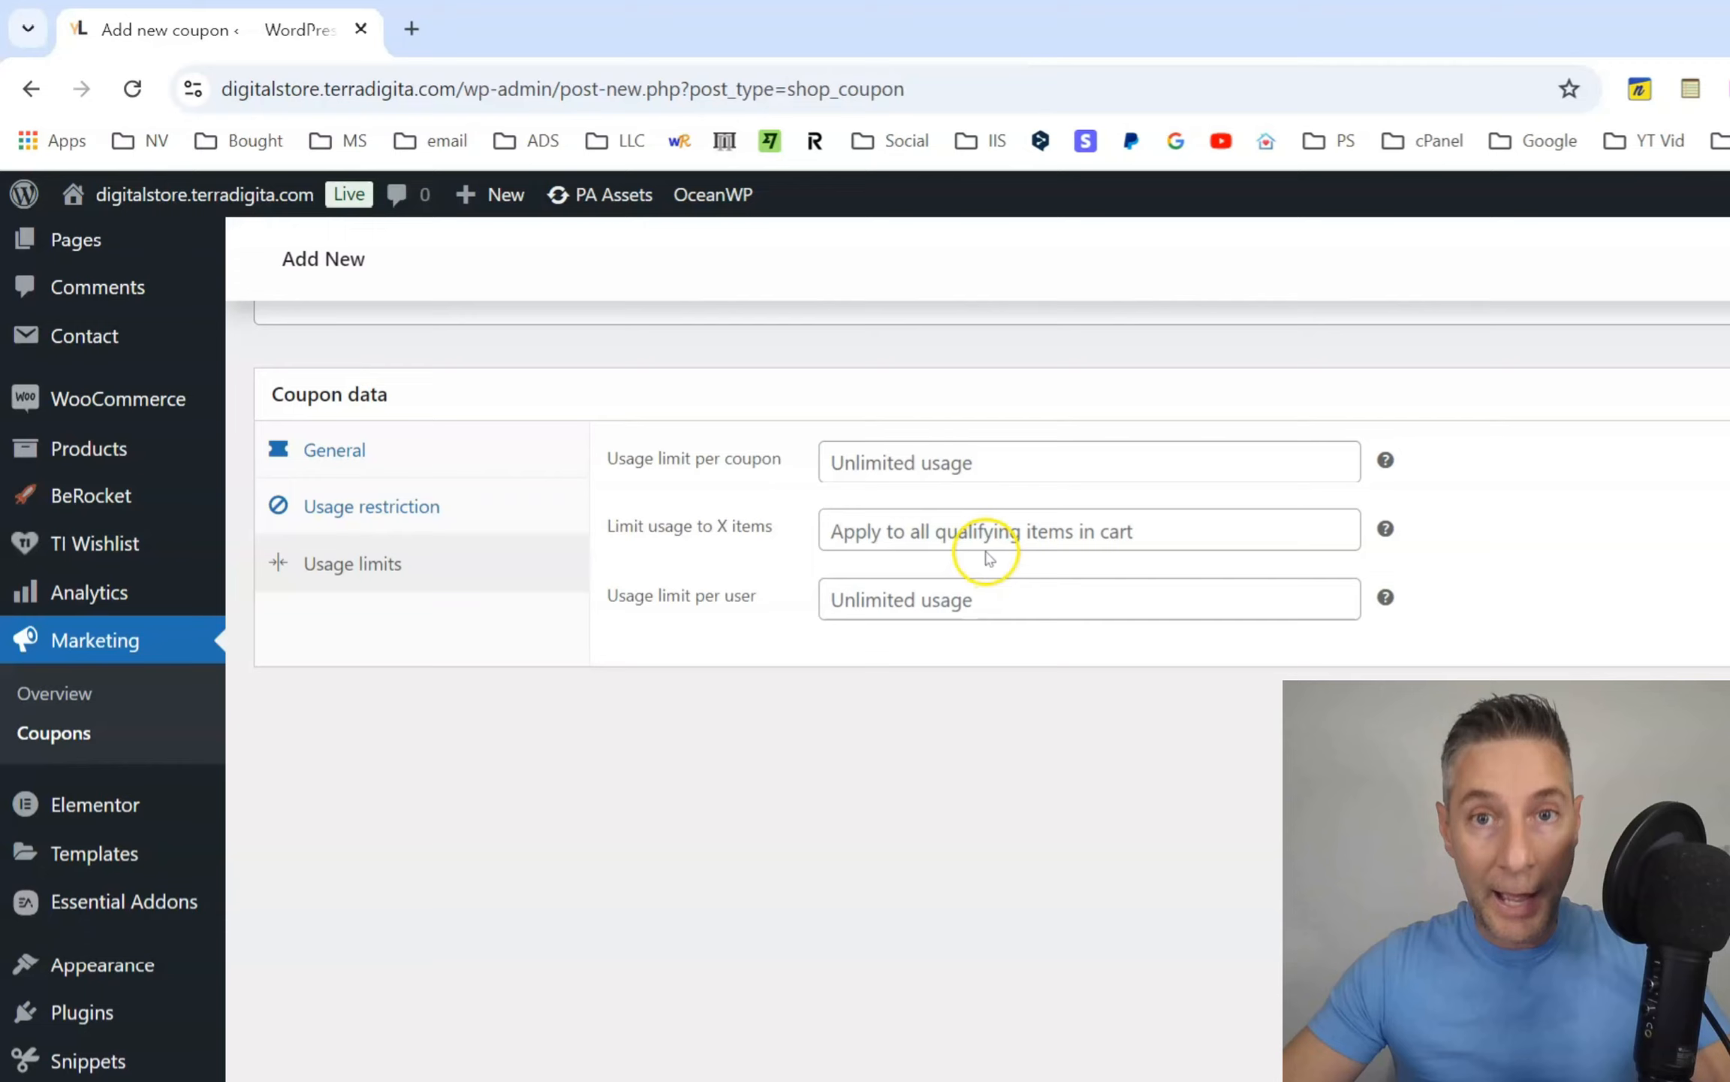
Try limiting the coupon's usage to 3 items in the cart and clear the value.
left_click(986, 542)
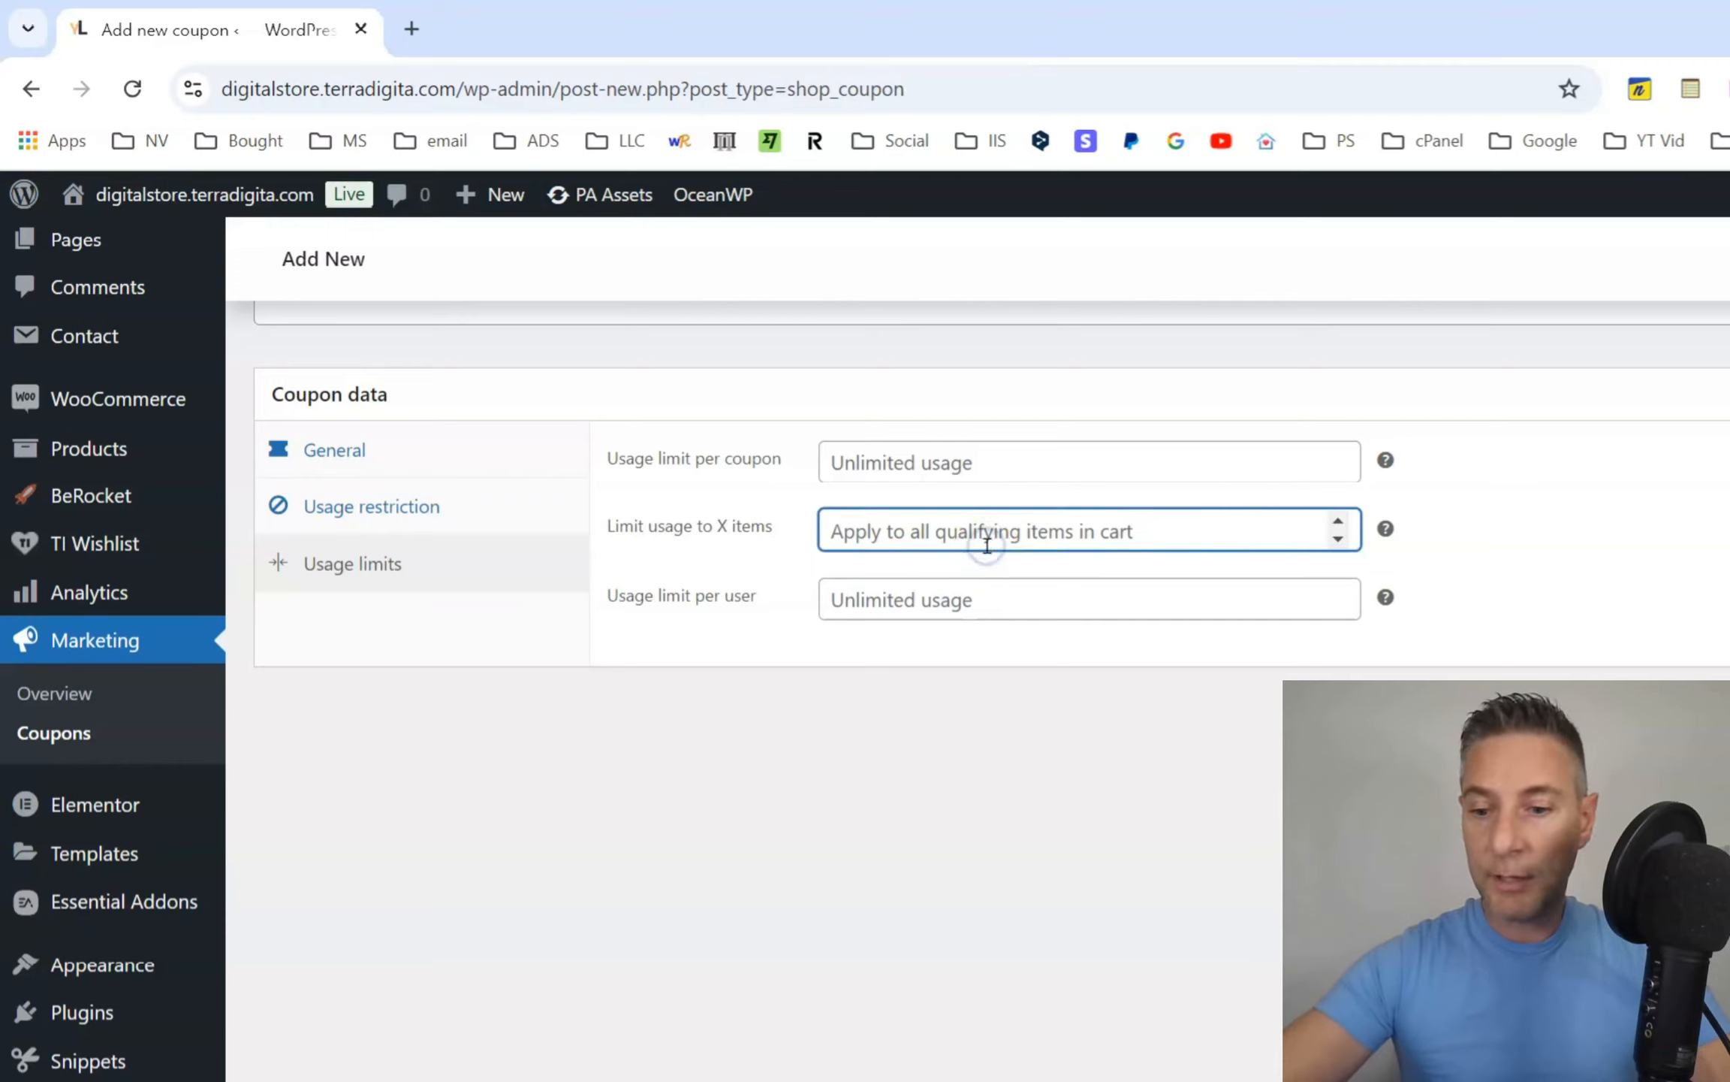
type("3")
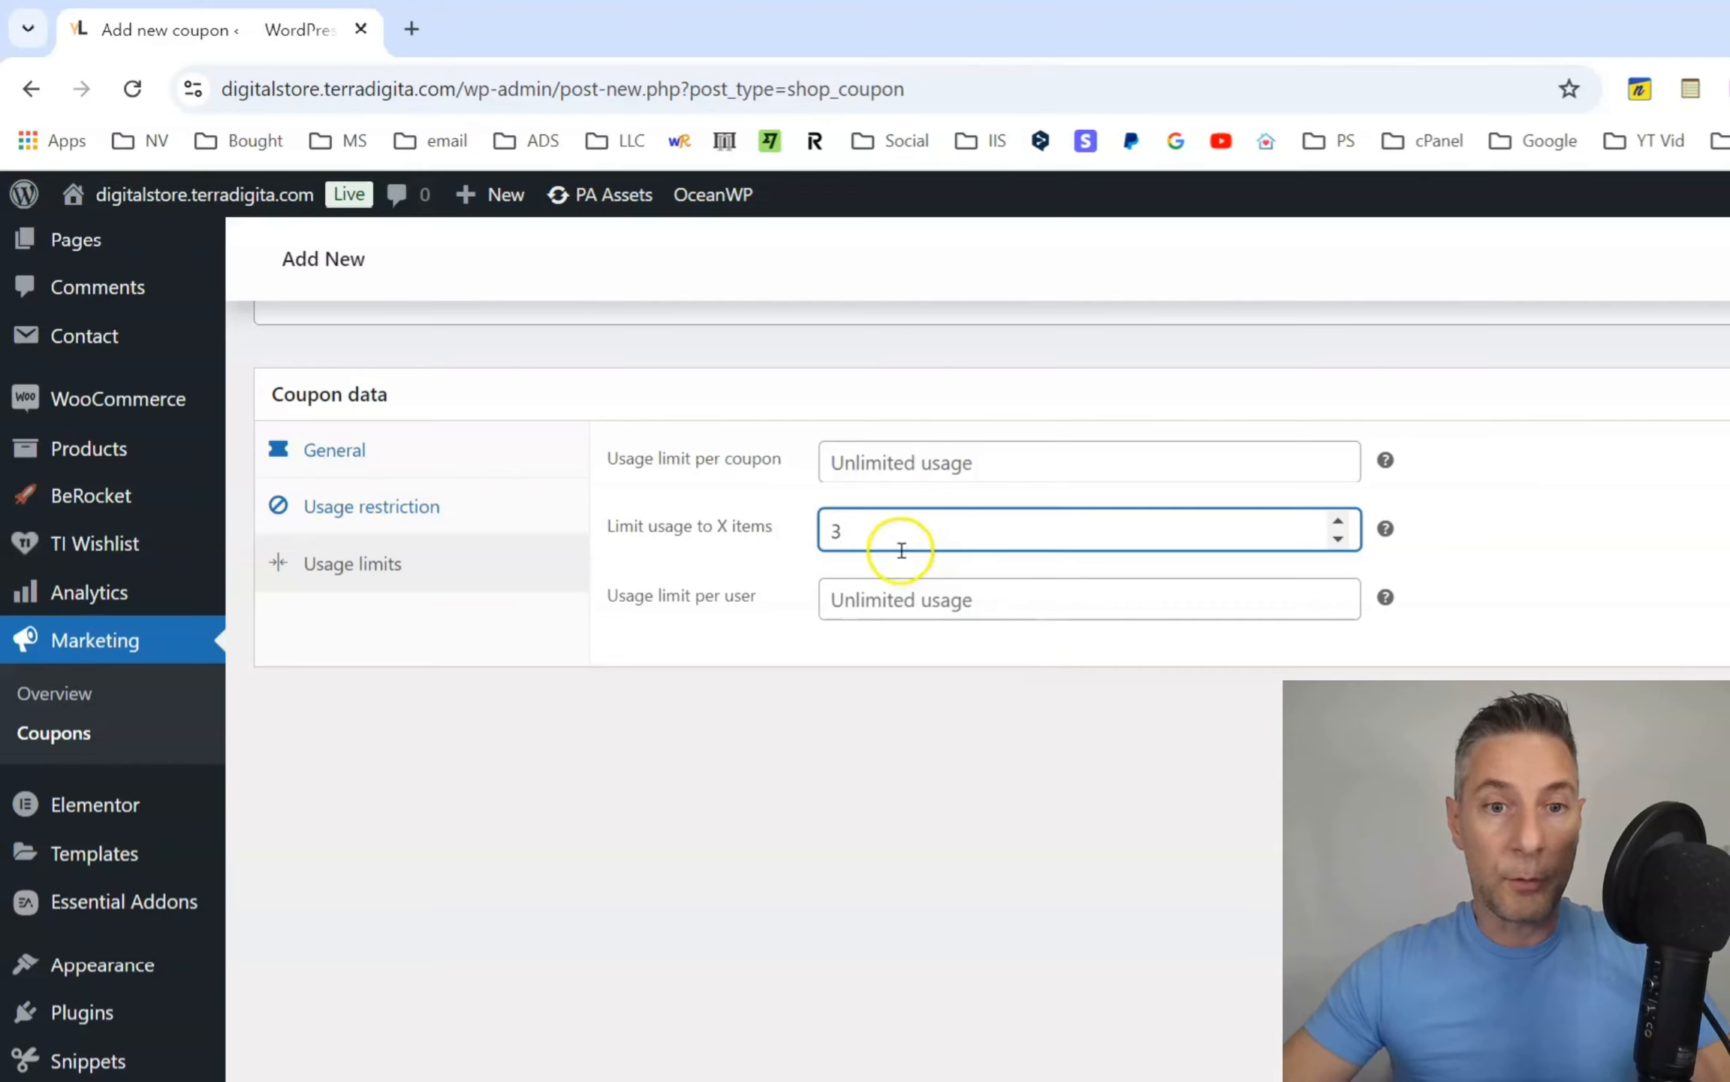
left_click_drag(896, 544, 830, 532)
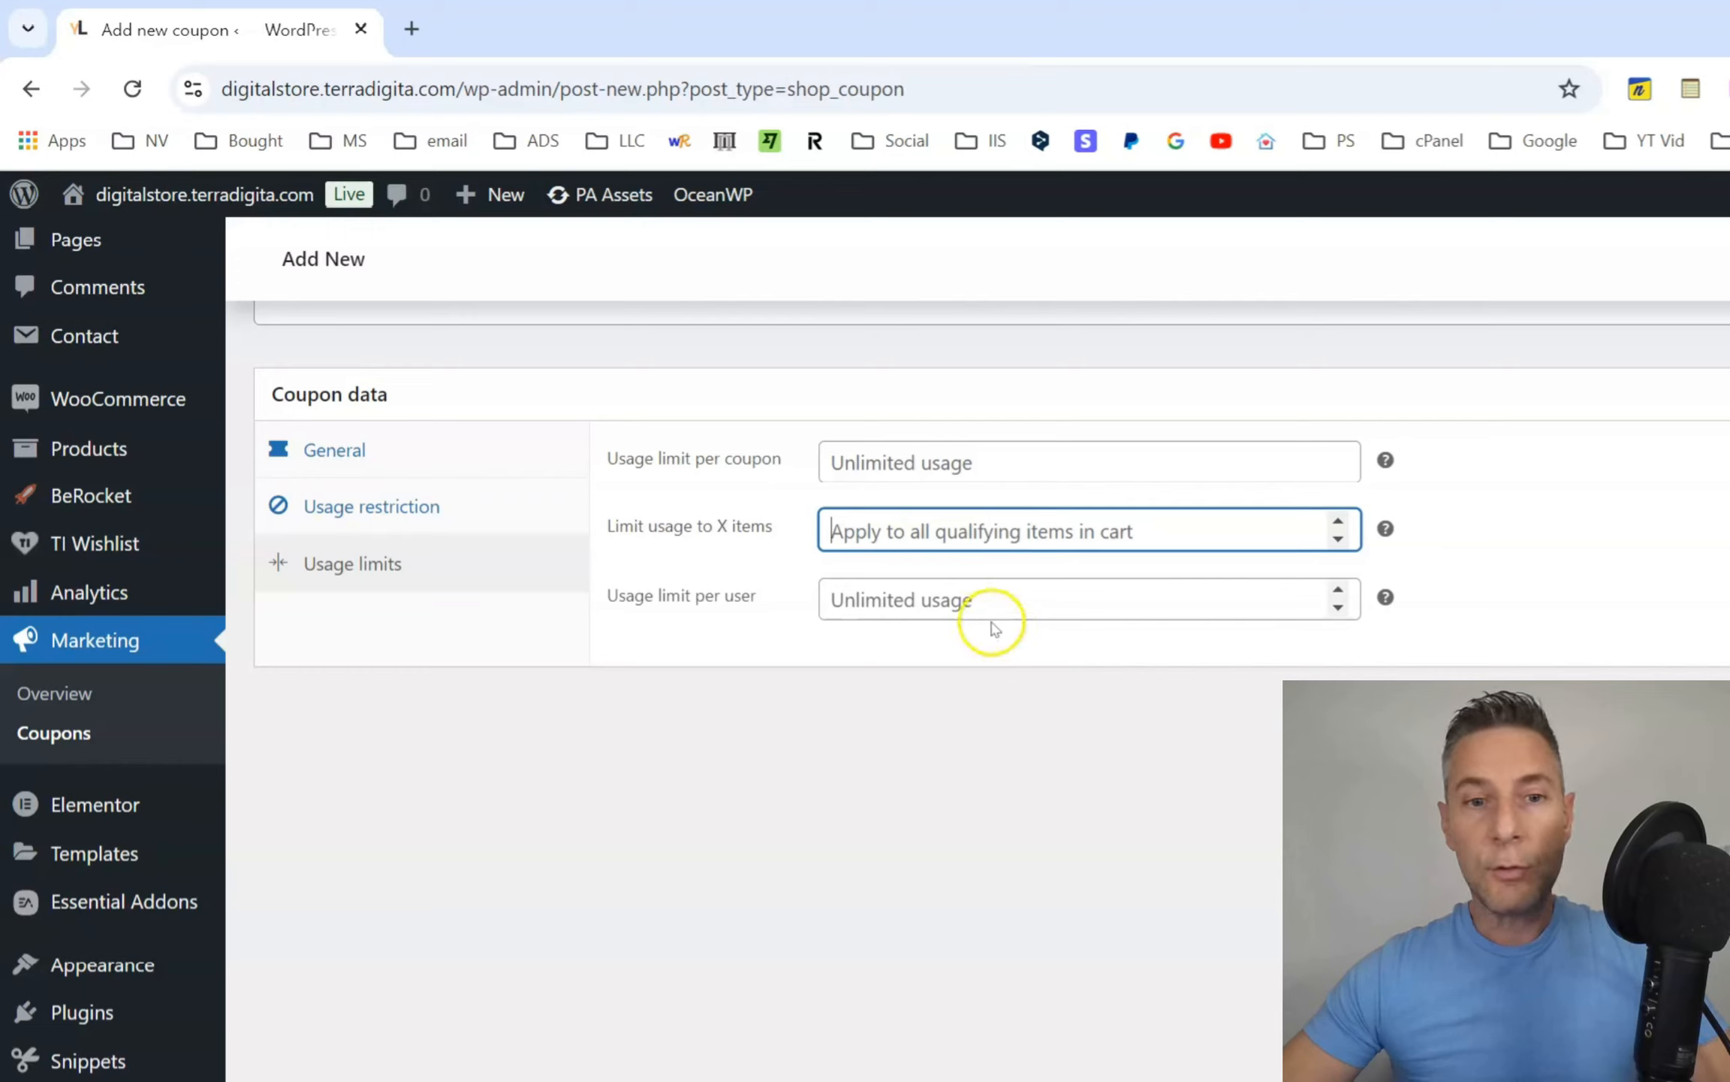
Try a usage limit per user of 1 and clear it.
left_click(964, 604)
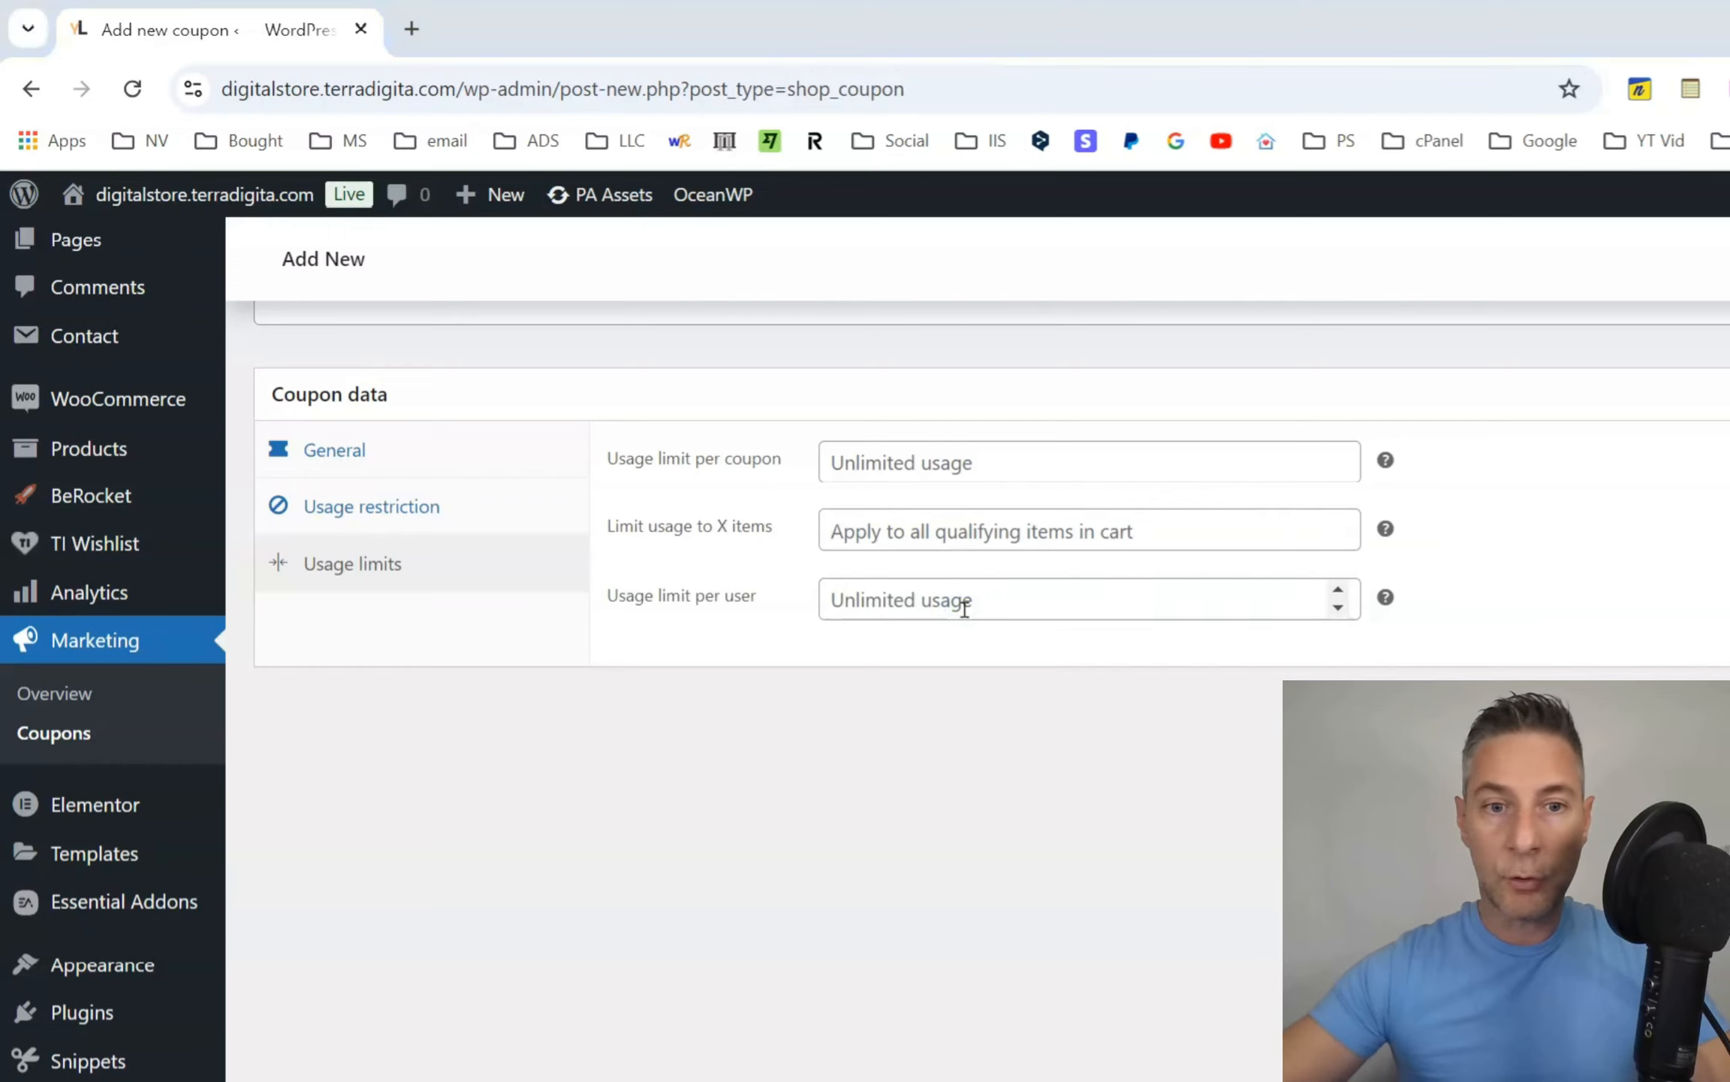
left_click(964, 607)
type("1")
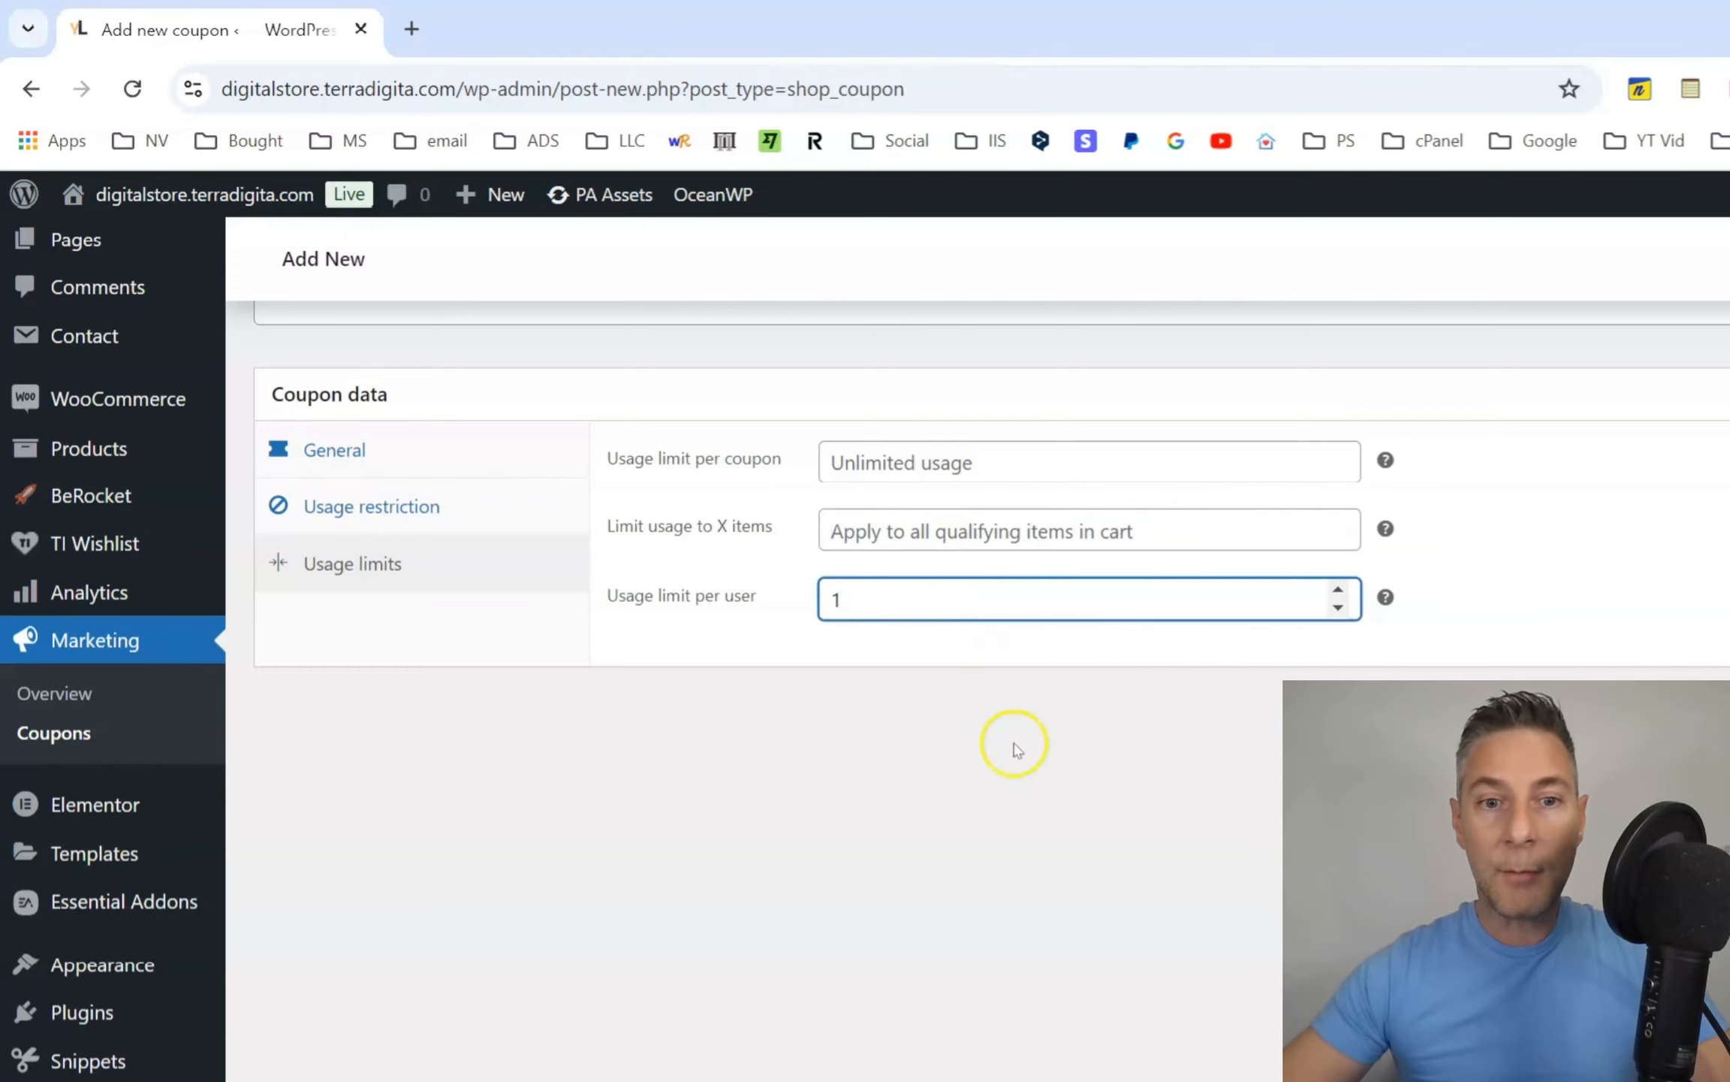
left_click(1018, 745)
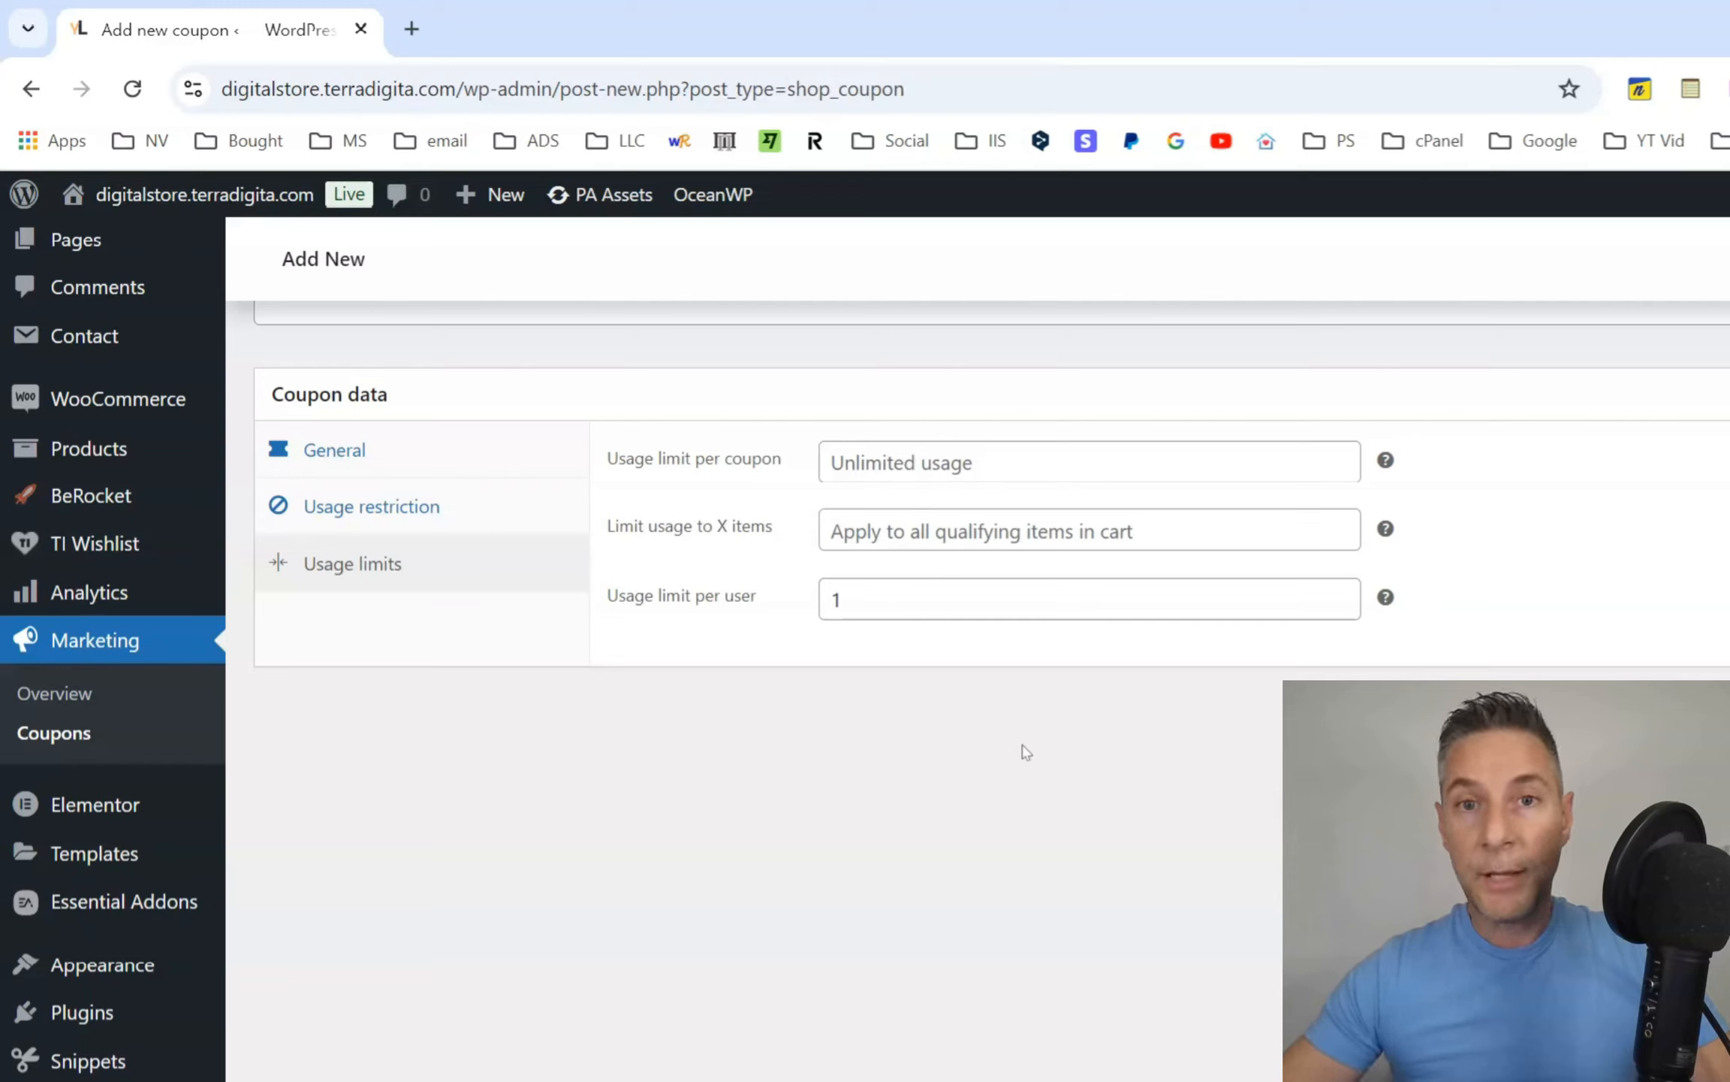
left_click(841, 607)
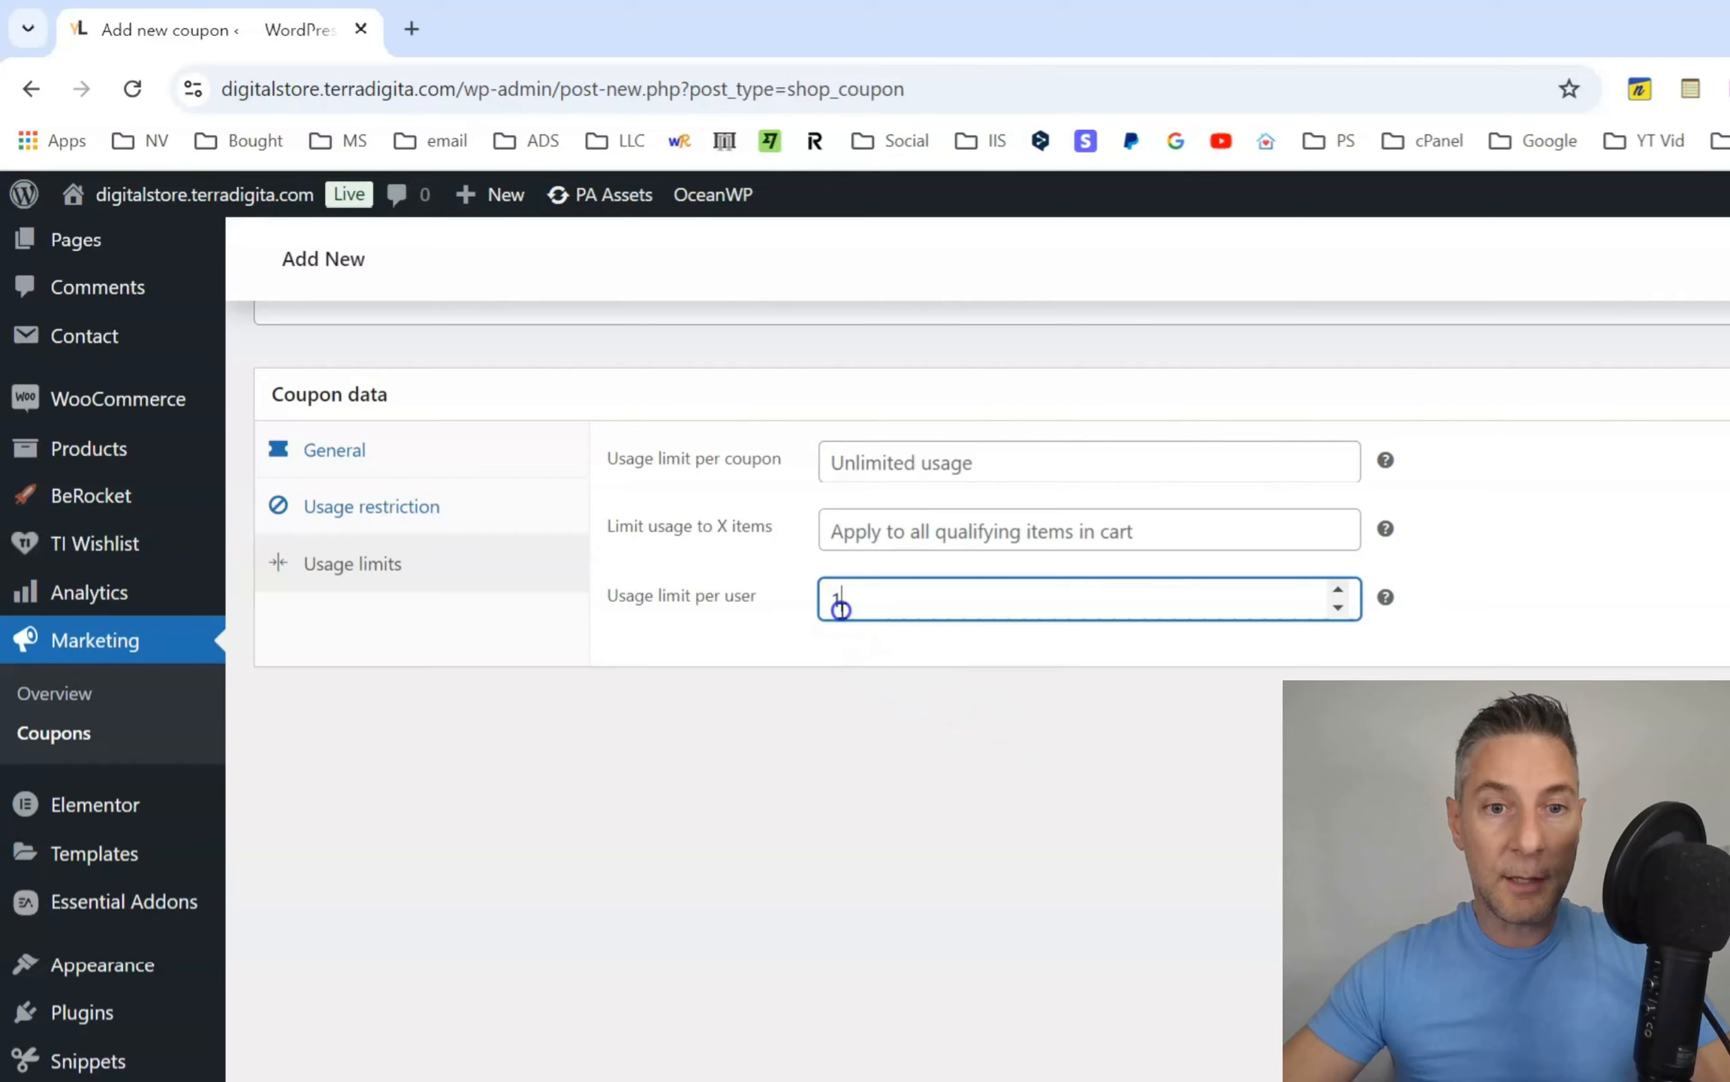
key("BackSpace")
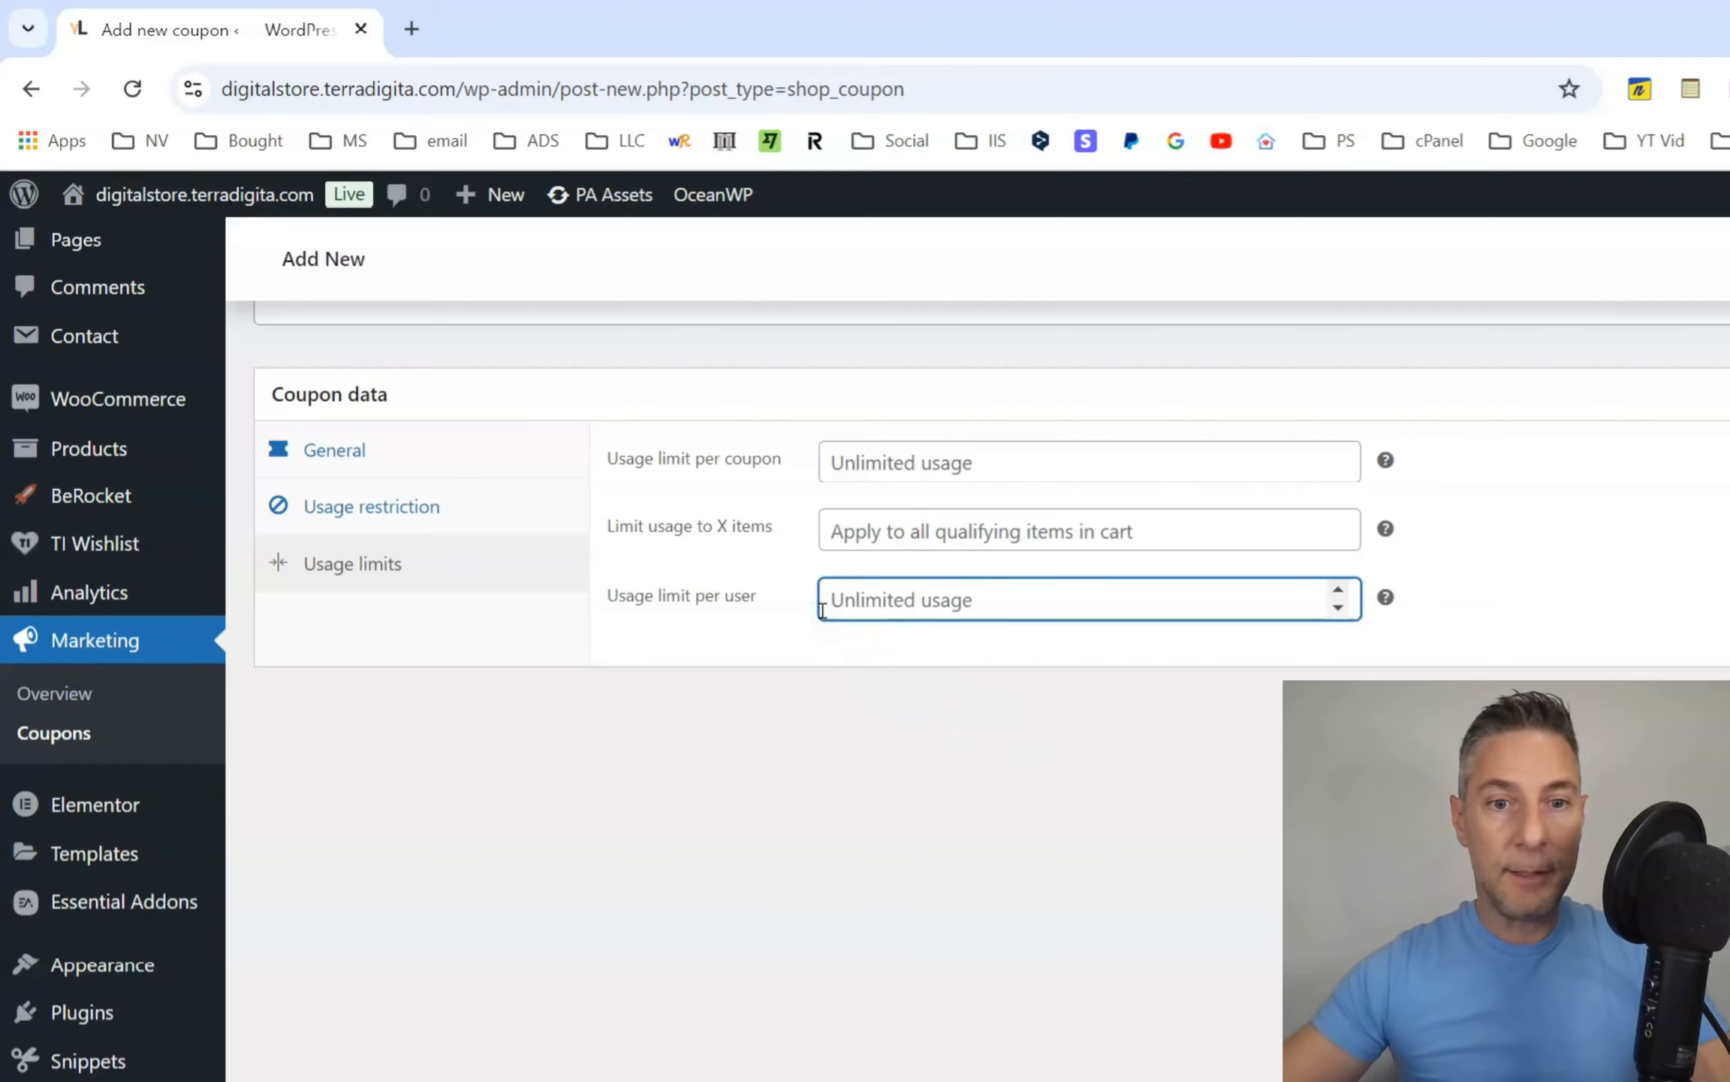
left_click(860, 762)
Return to the coupon's general settings and review the discount type, amount and publishing options.
scroll(957, 812, "up", 3)
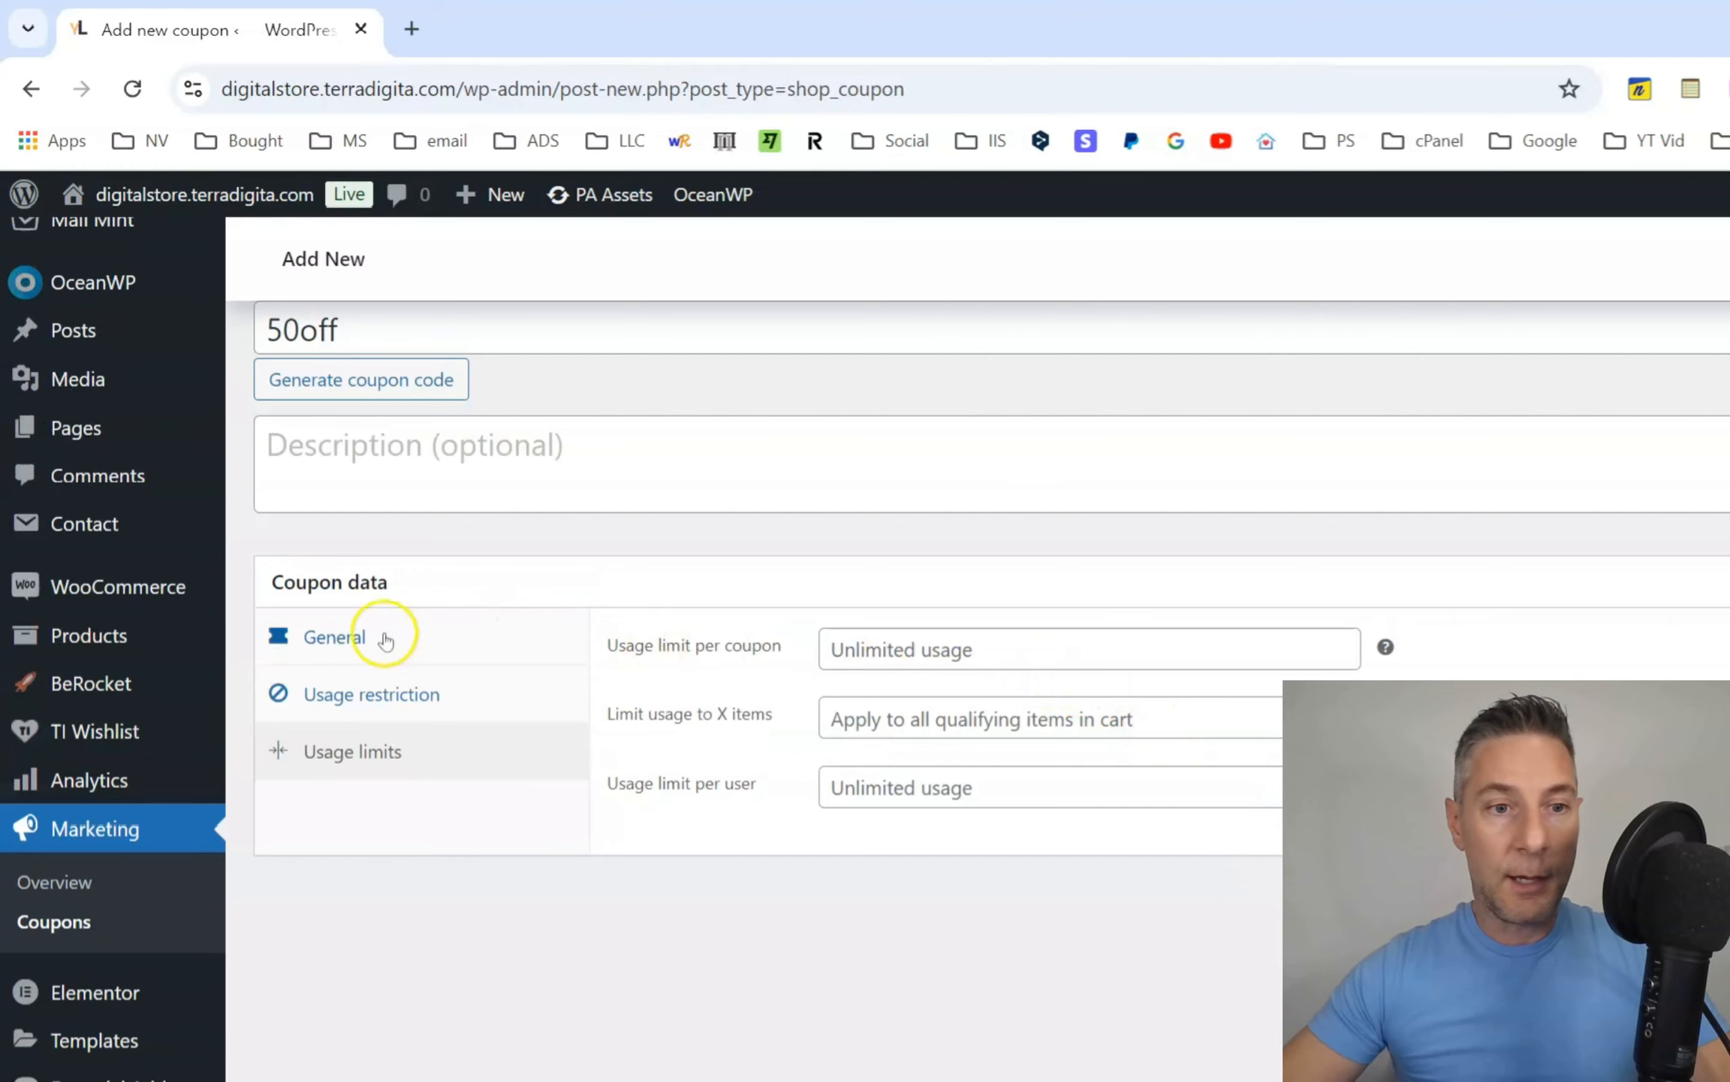
left_click(357, 637)
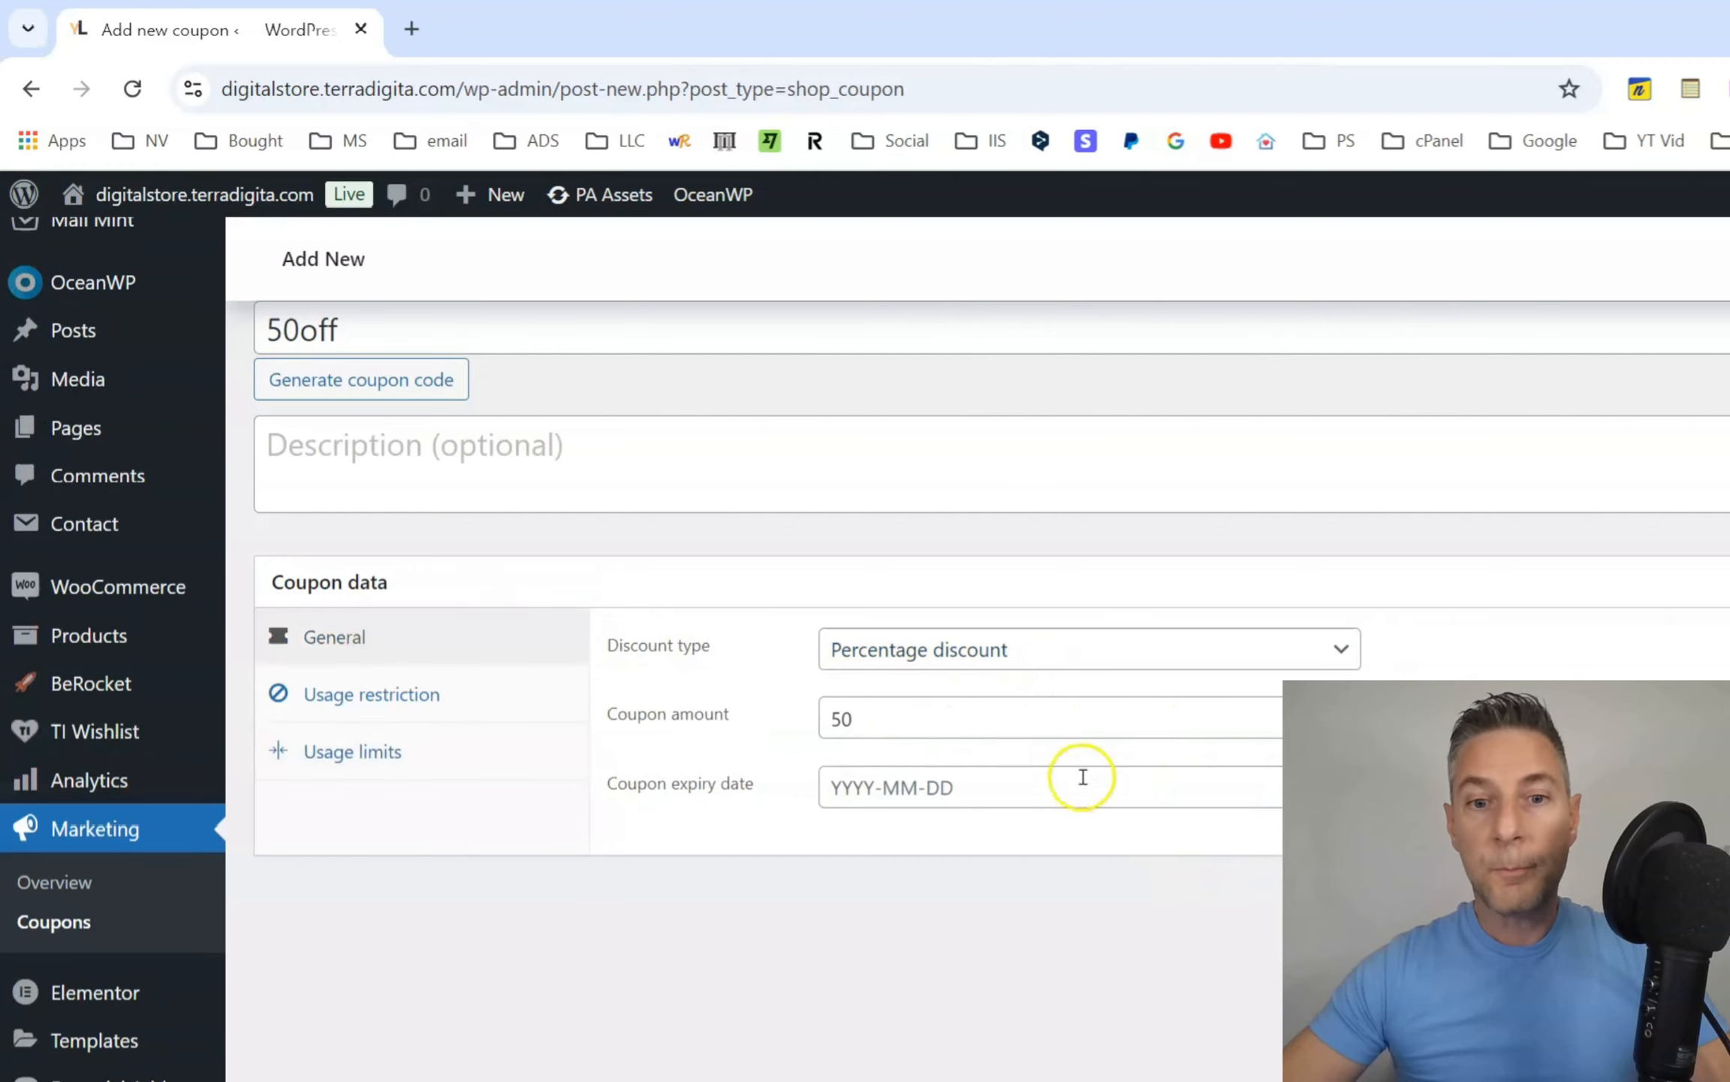
scroll(734, 904, "up", 1)
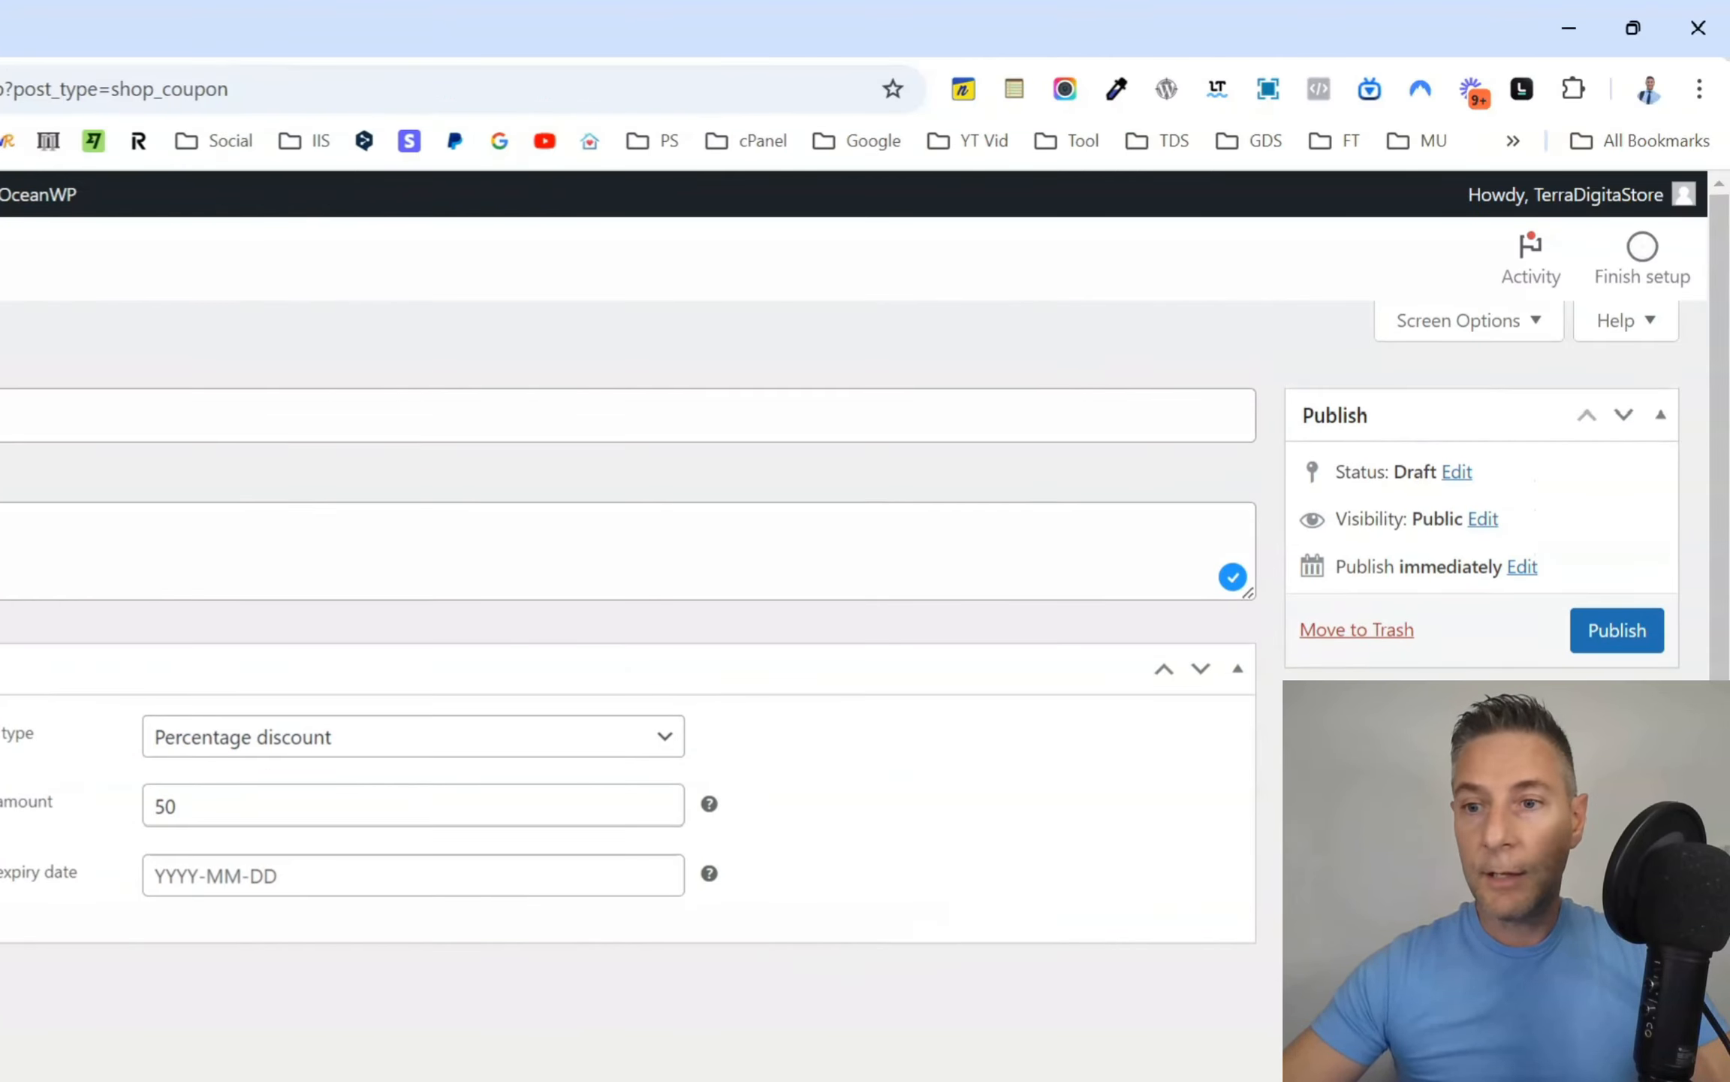
Publish the coupon and copy its code, 50off, from the code field.
left_click(1636, 643)
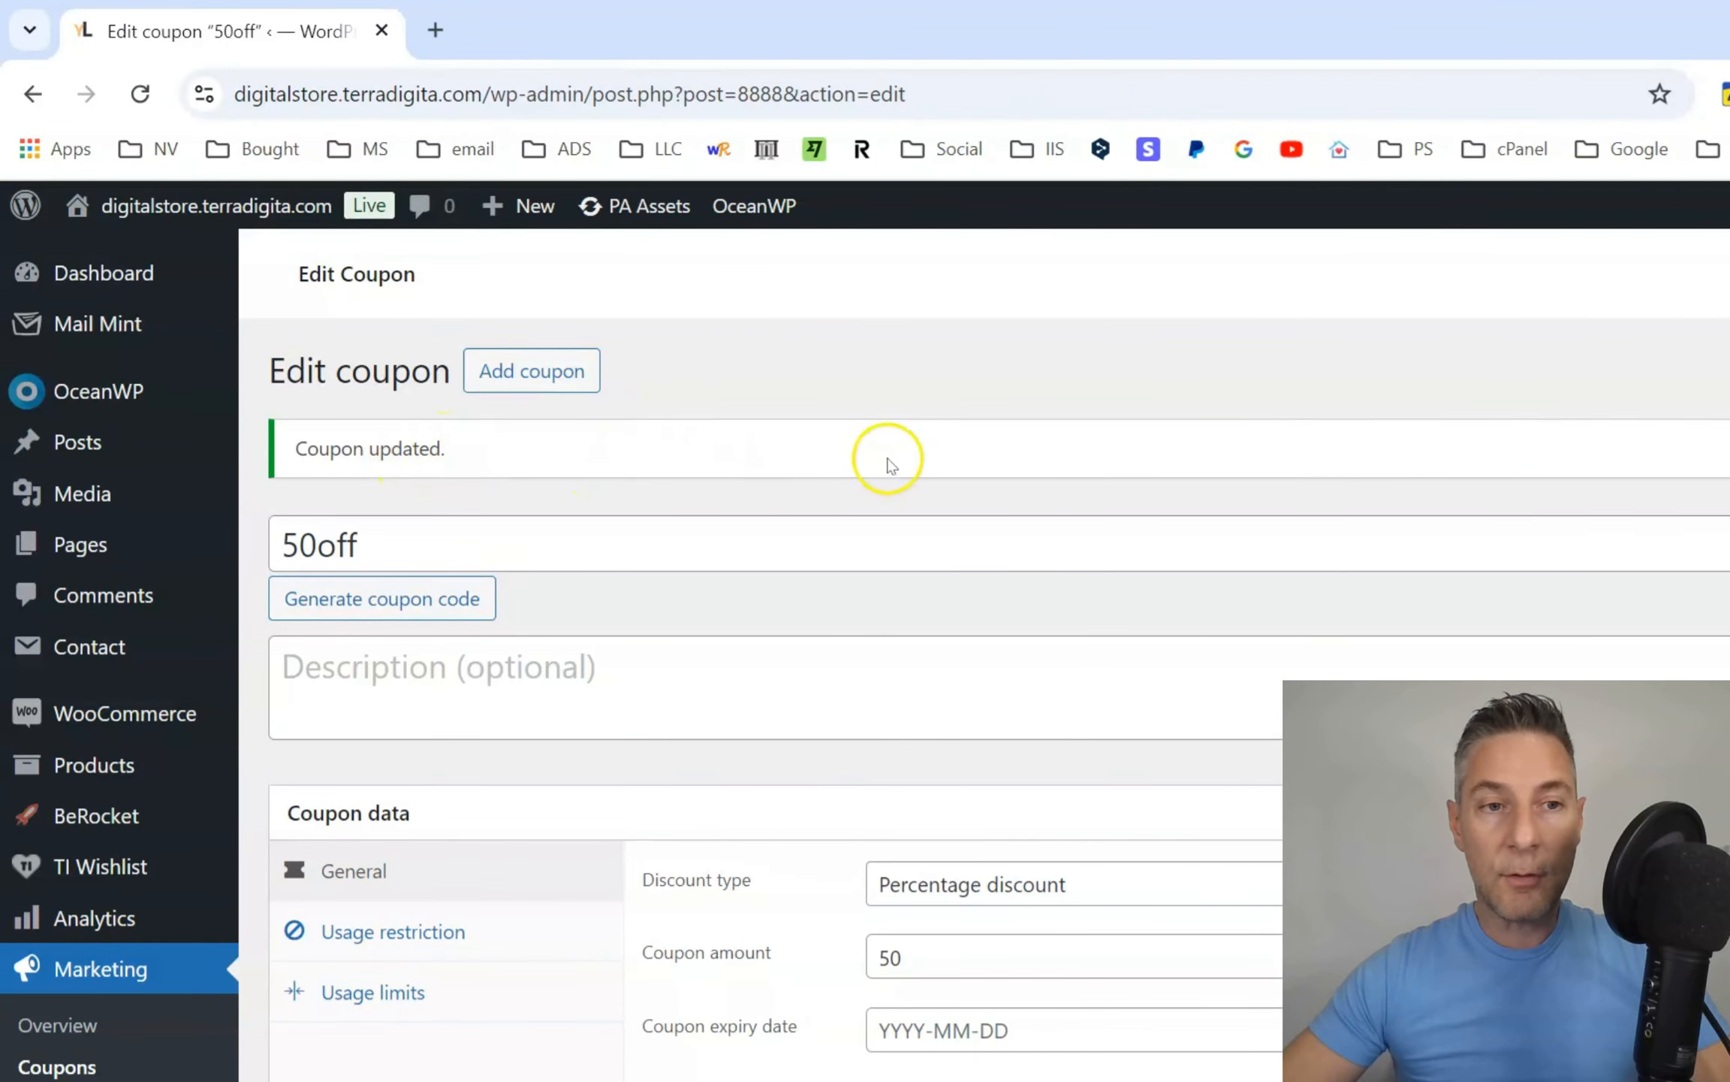
left_click(398, 548)
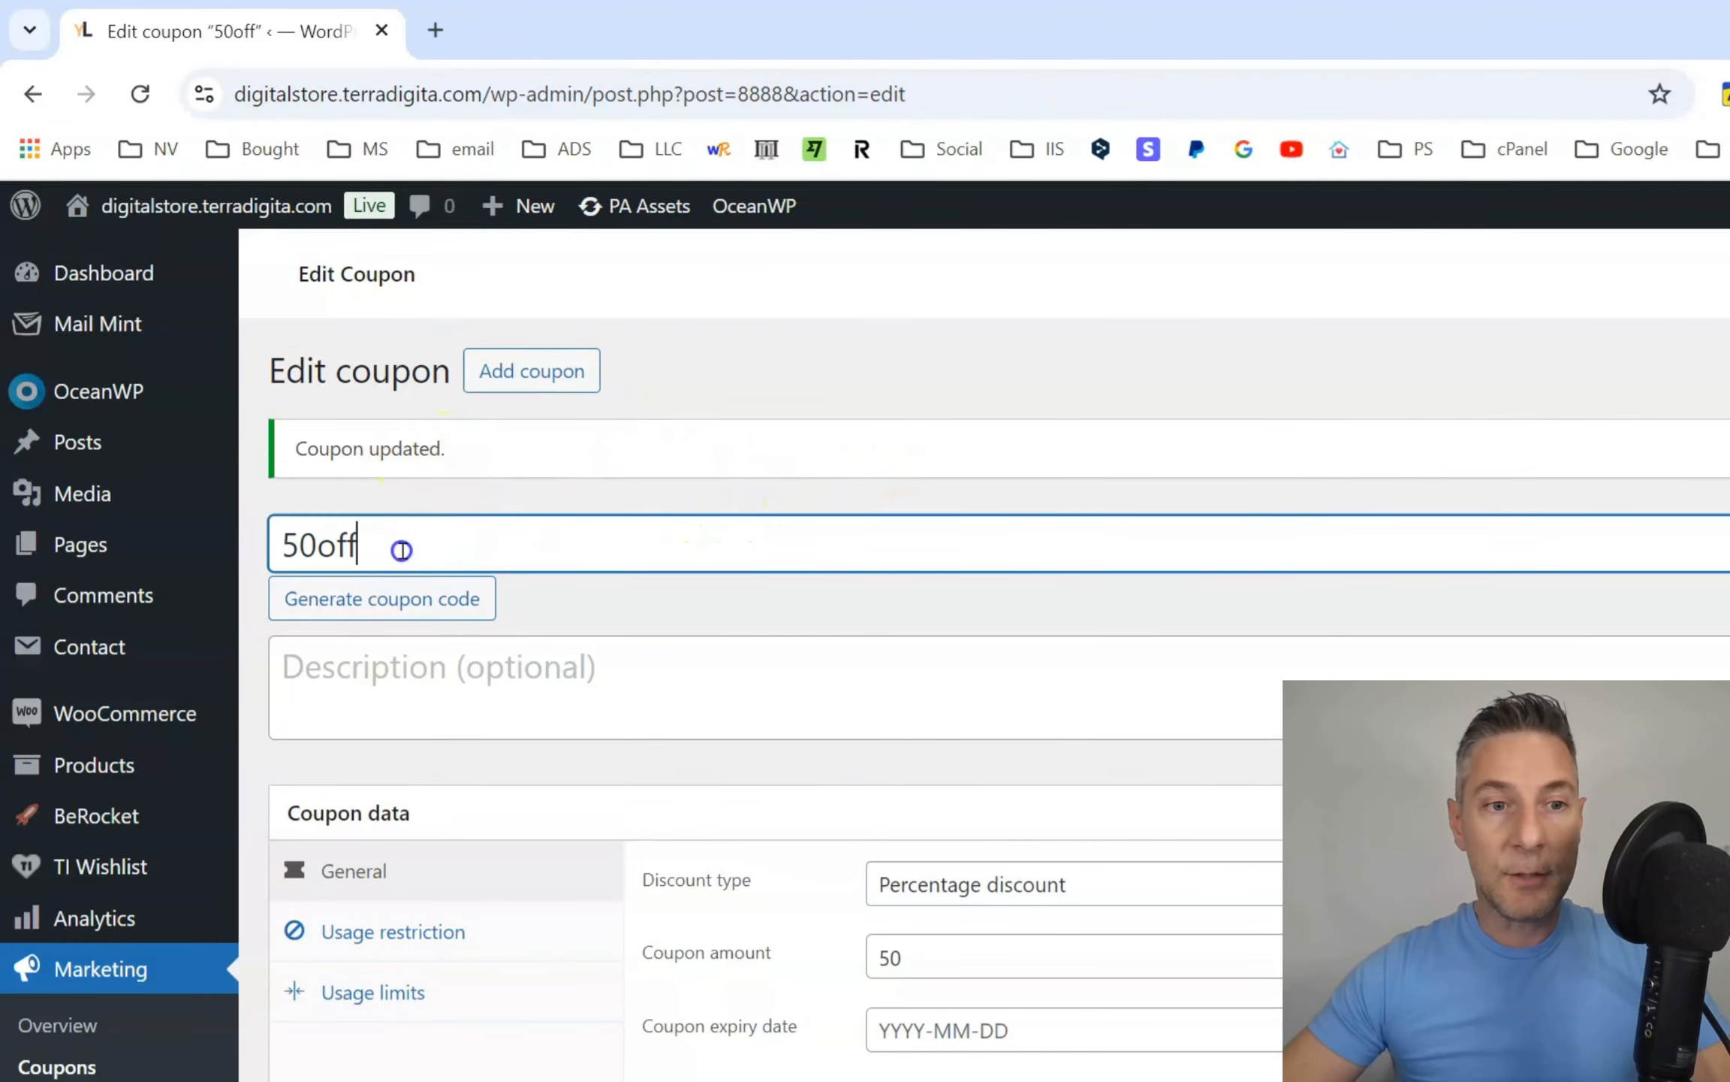
left_click_drag(398, 548, 271, 556)
right_click(386, 555)
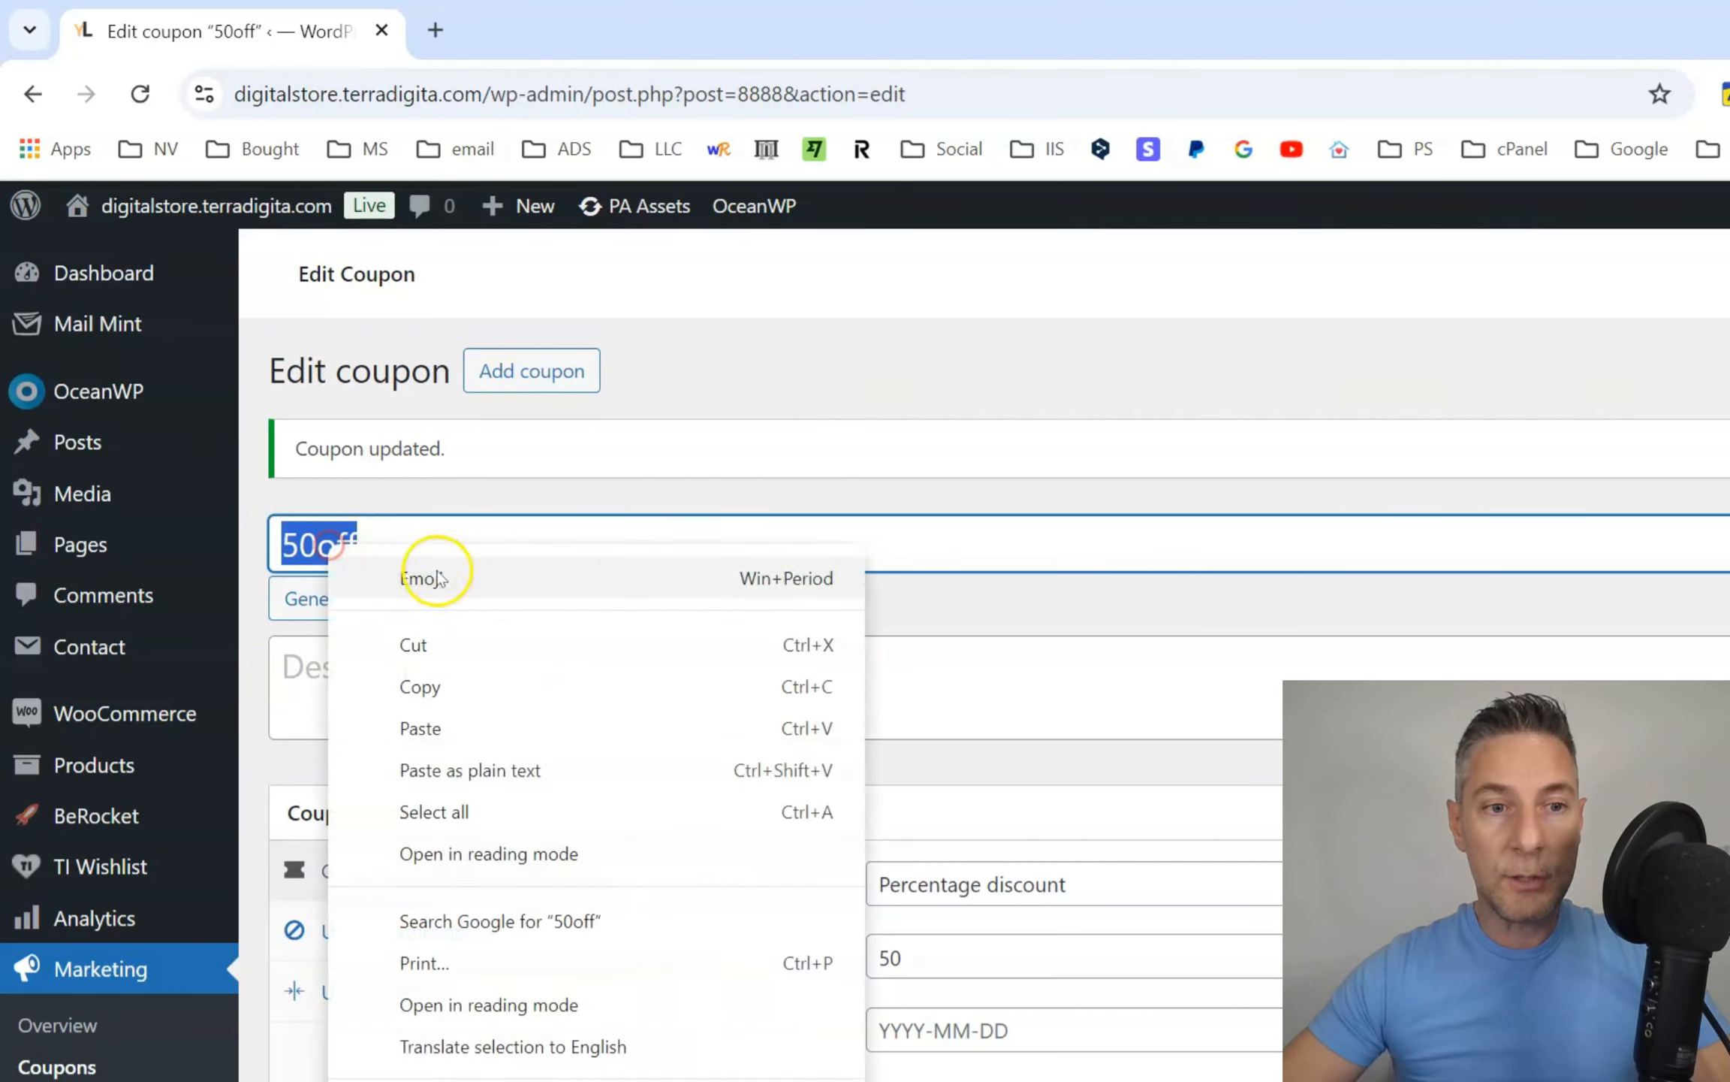
left_click(482, 679)
Open the live site in a new browser tab and add The Discipline Code eBook to the cart.
mouse_move(170, 216)
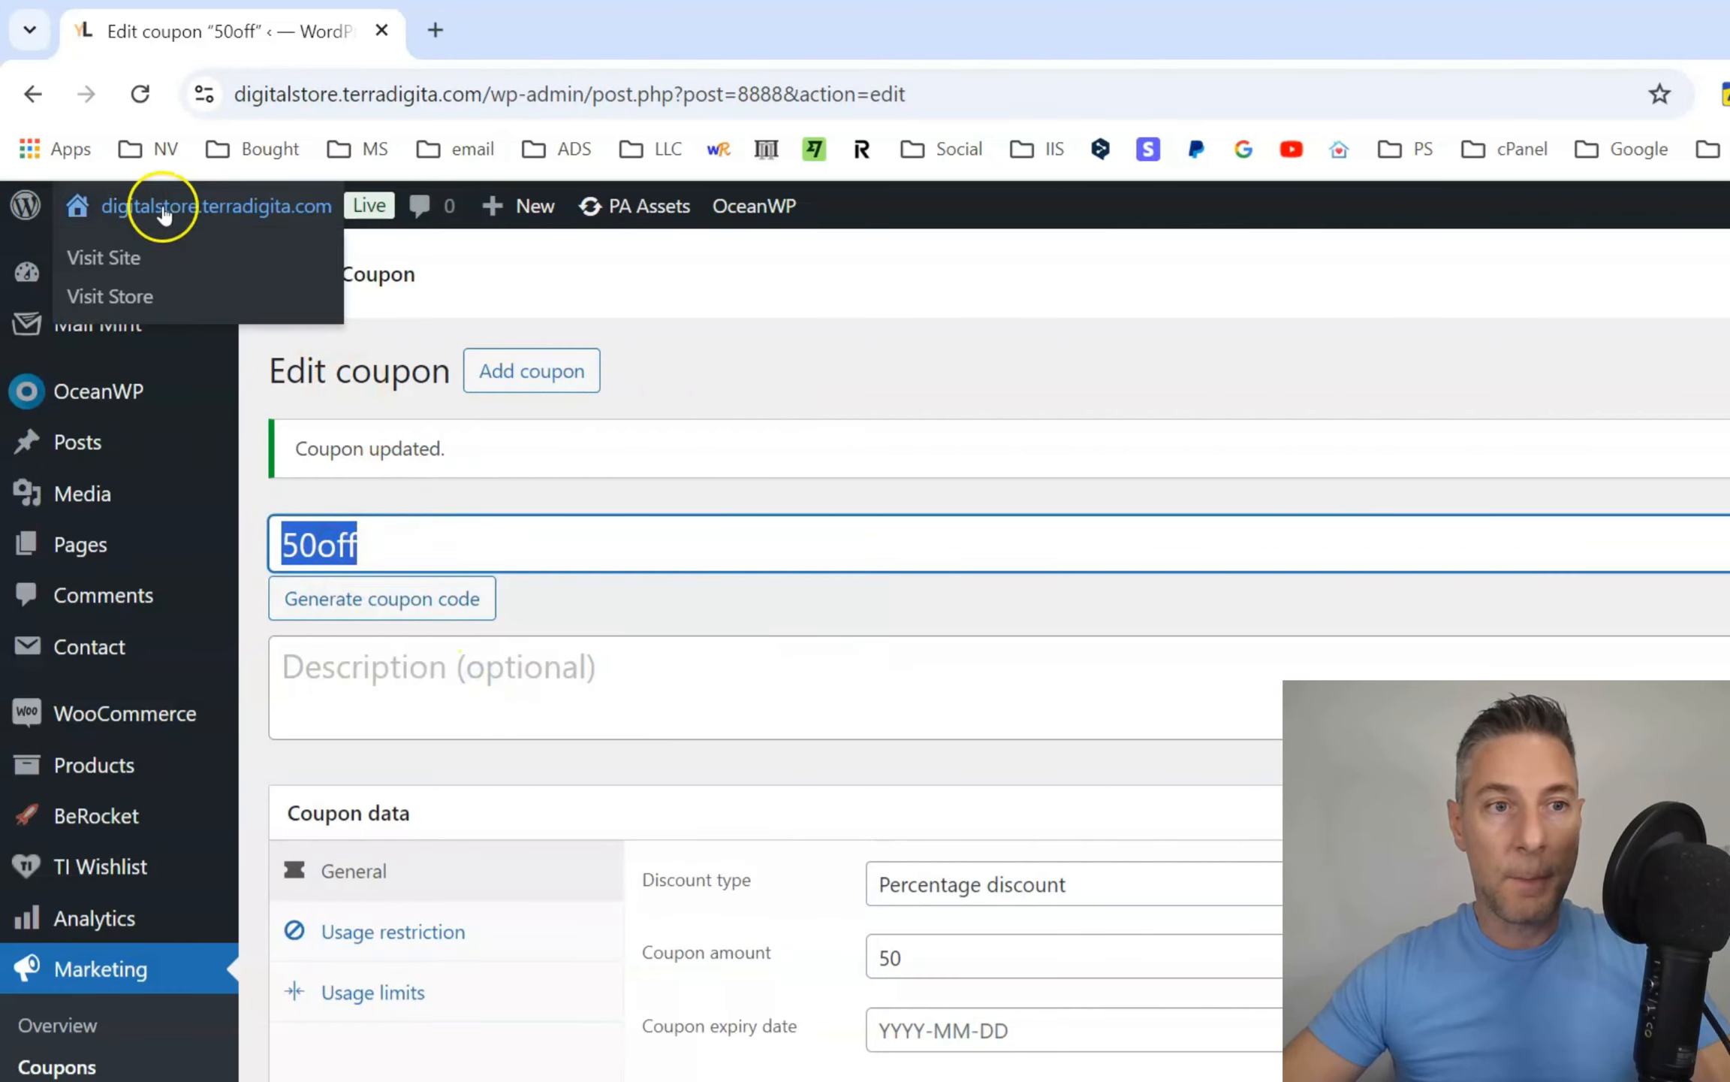
right_click(124, 257)
left_click(244, 285)
left_click(511, 34)
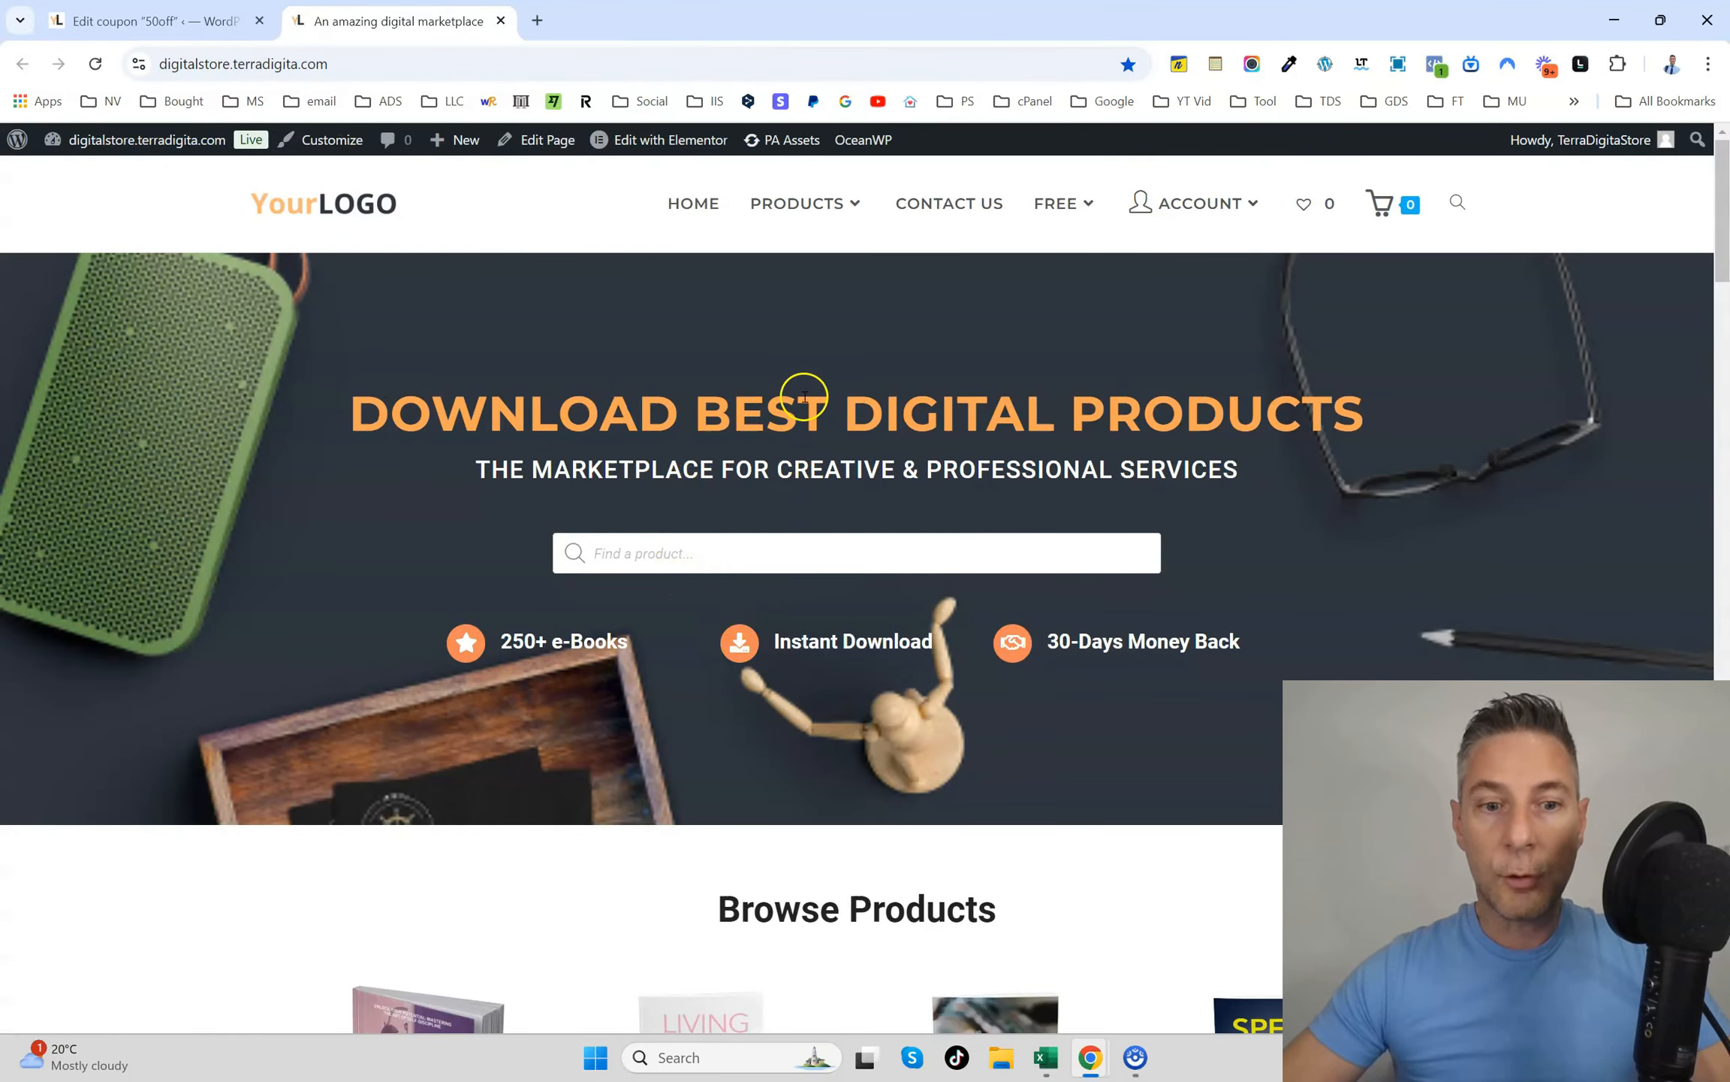
scroll(782, 380, "down", 10)
scroll(676, 391, "up", 2)
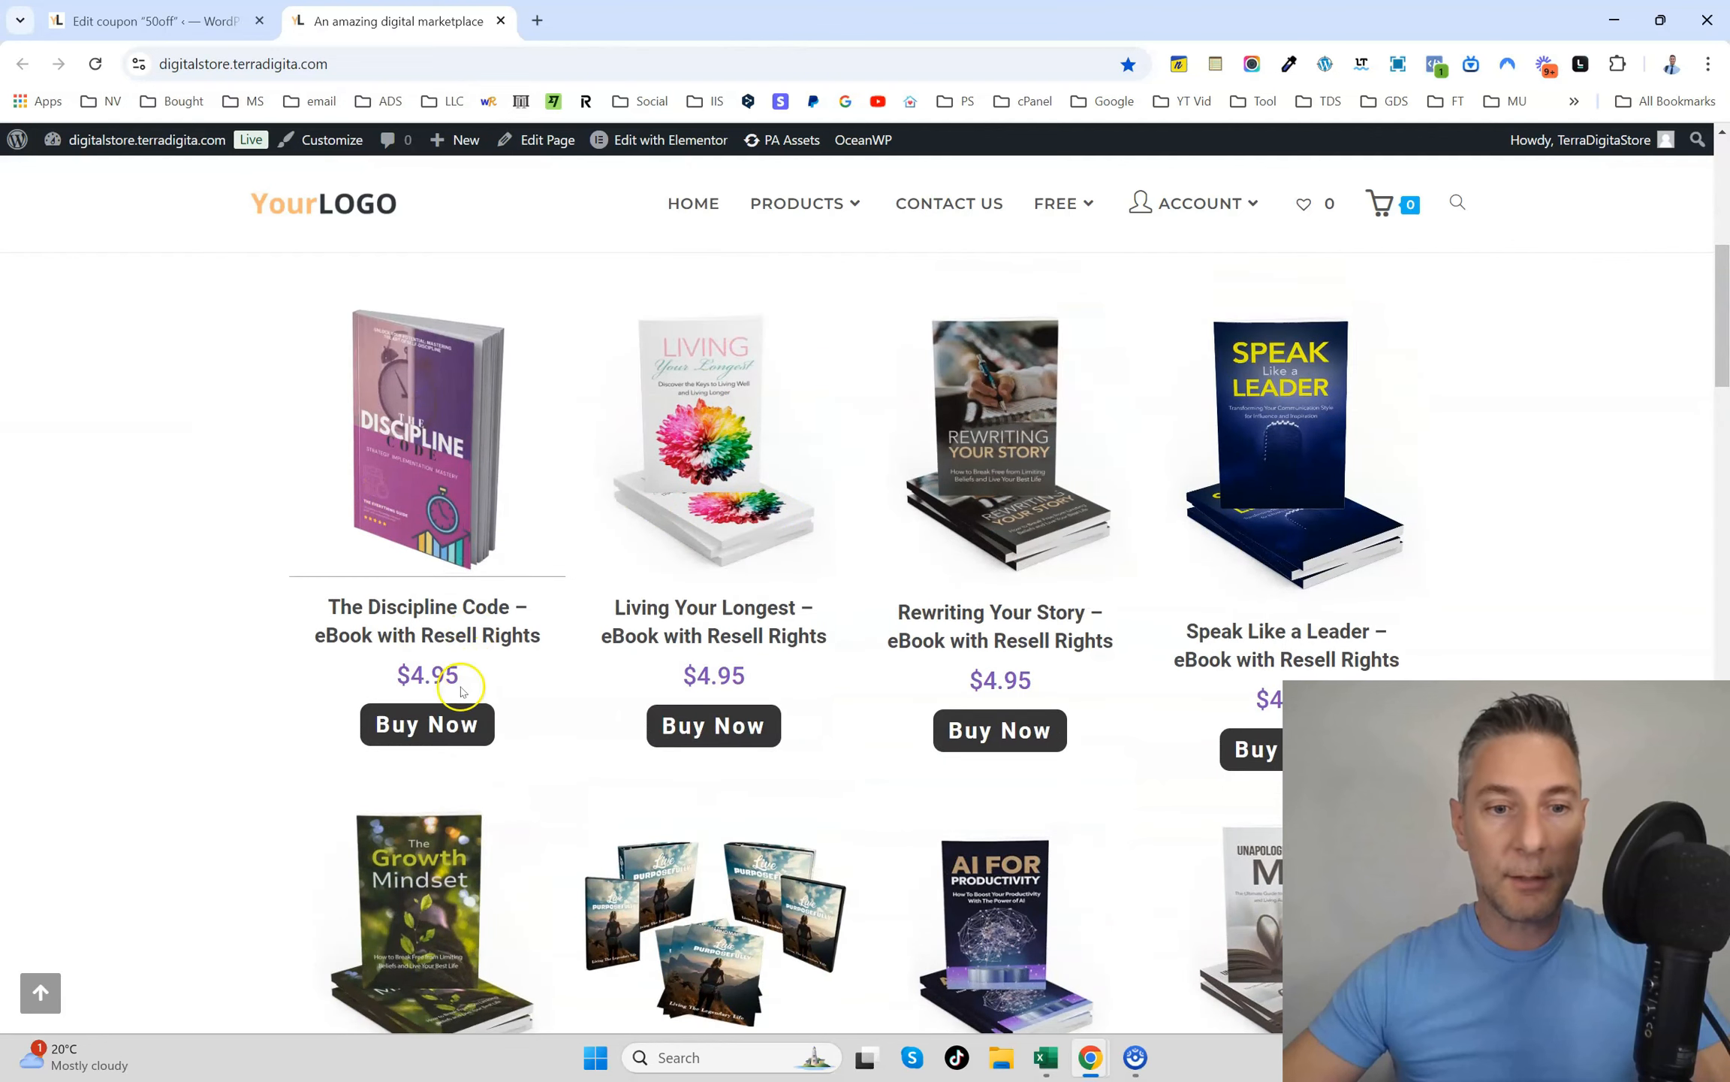
left_click(437, 726)
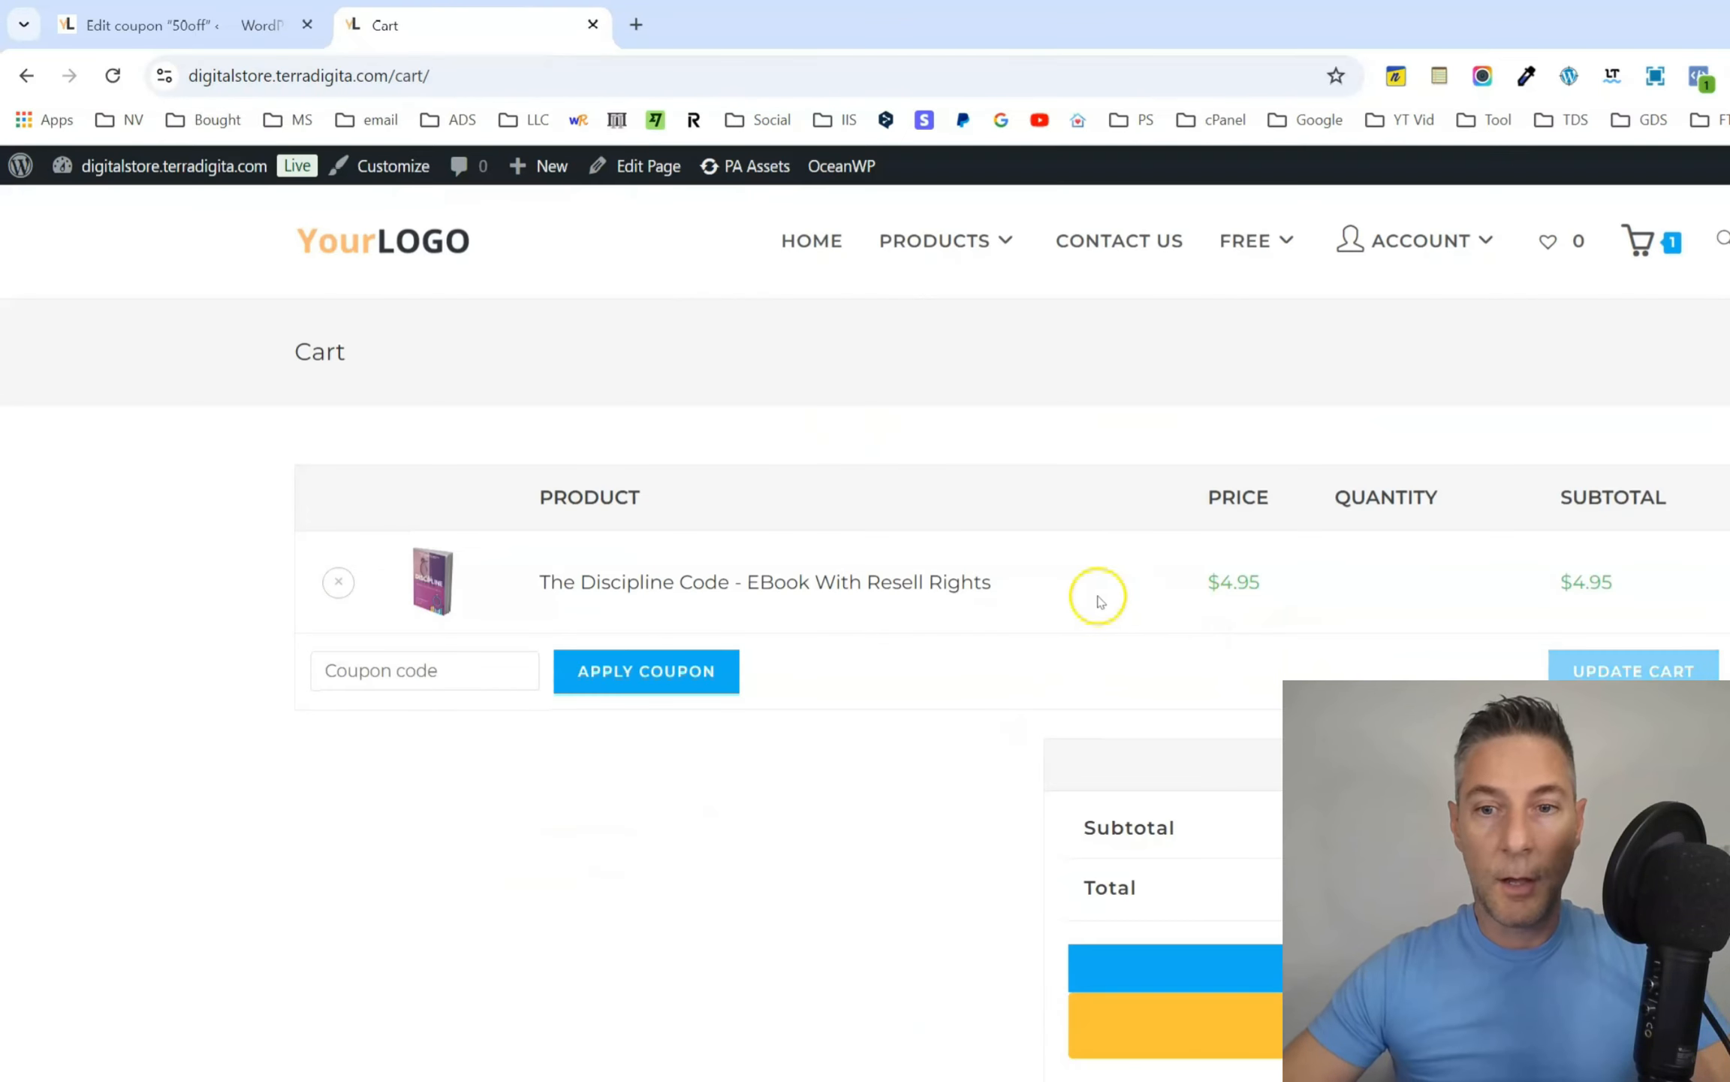
Apply the coupon code 50off to the cart.
left_click(424, 670)
type("50off")
left_click(646, 670)
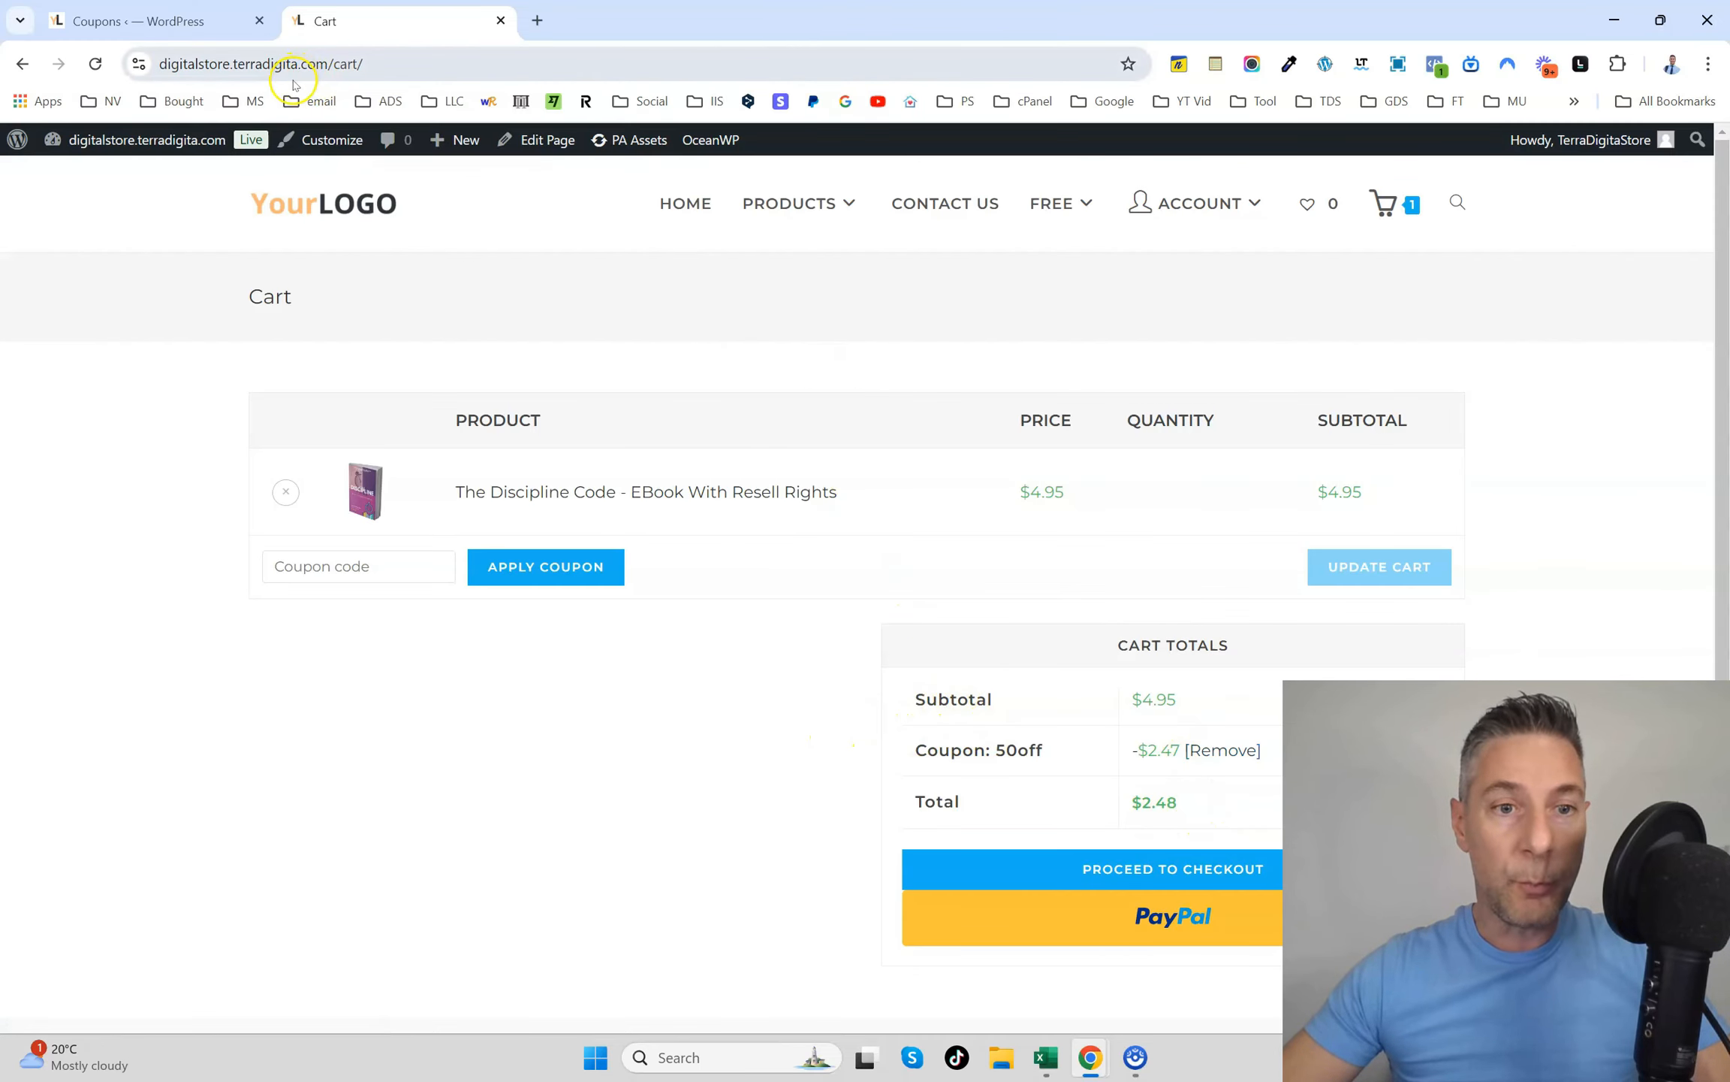
Switch back to the coupons list and examine the usage and limit of the 50off coupon.
left_click(150, 21)
scroll(601, 781, "down", 2)
scroll(601, 781, "up", 2)
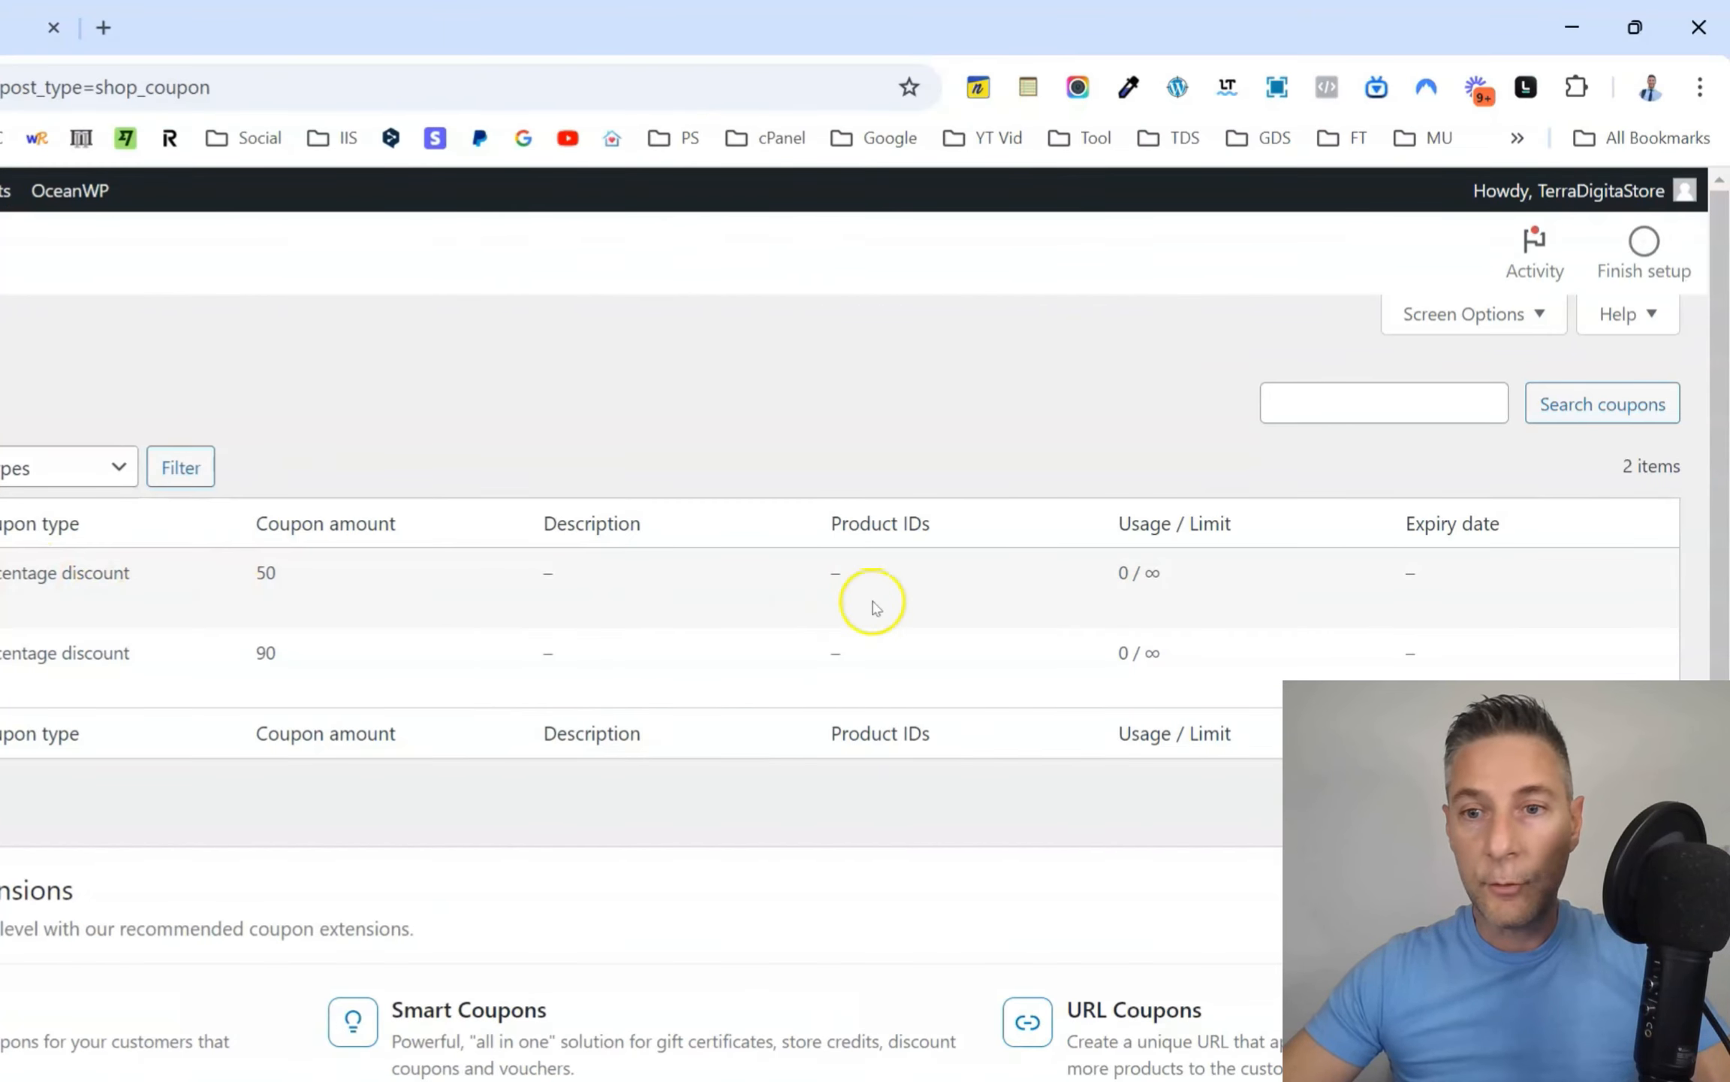
double_click(1127, 572)
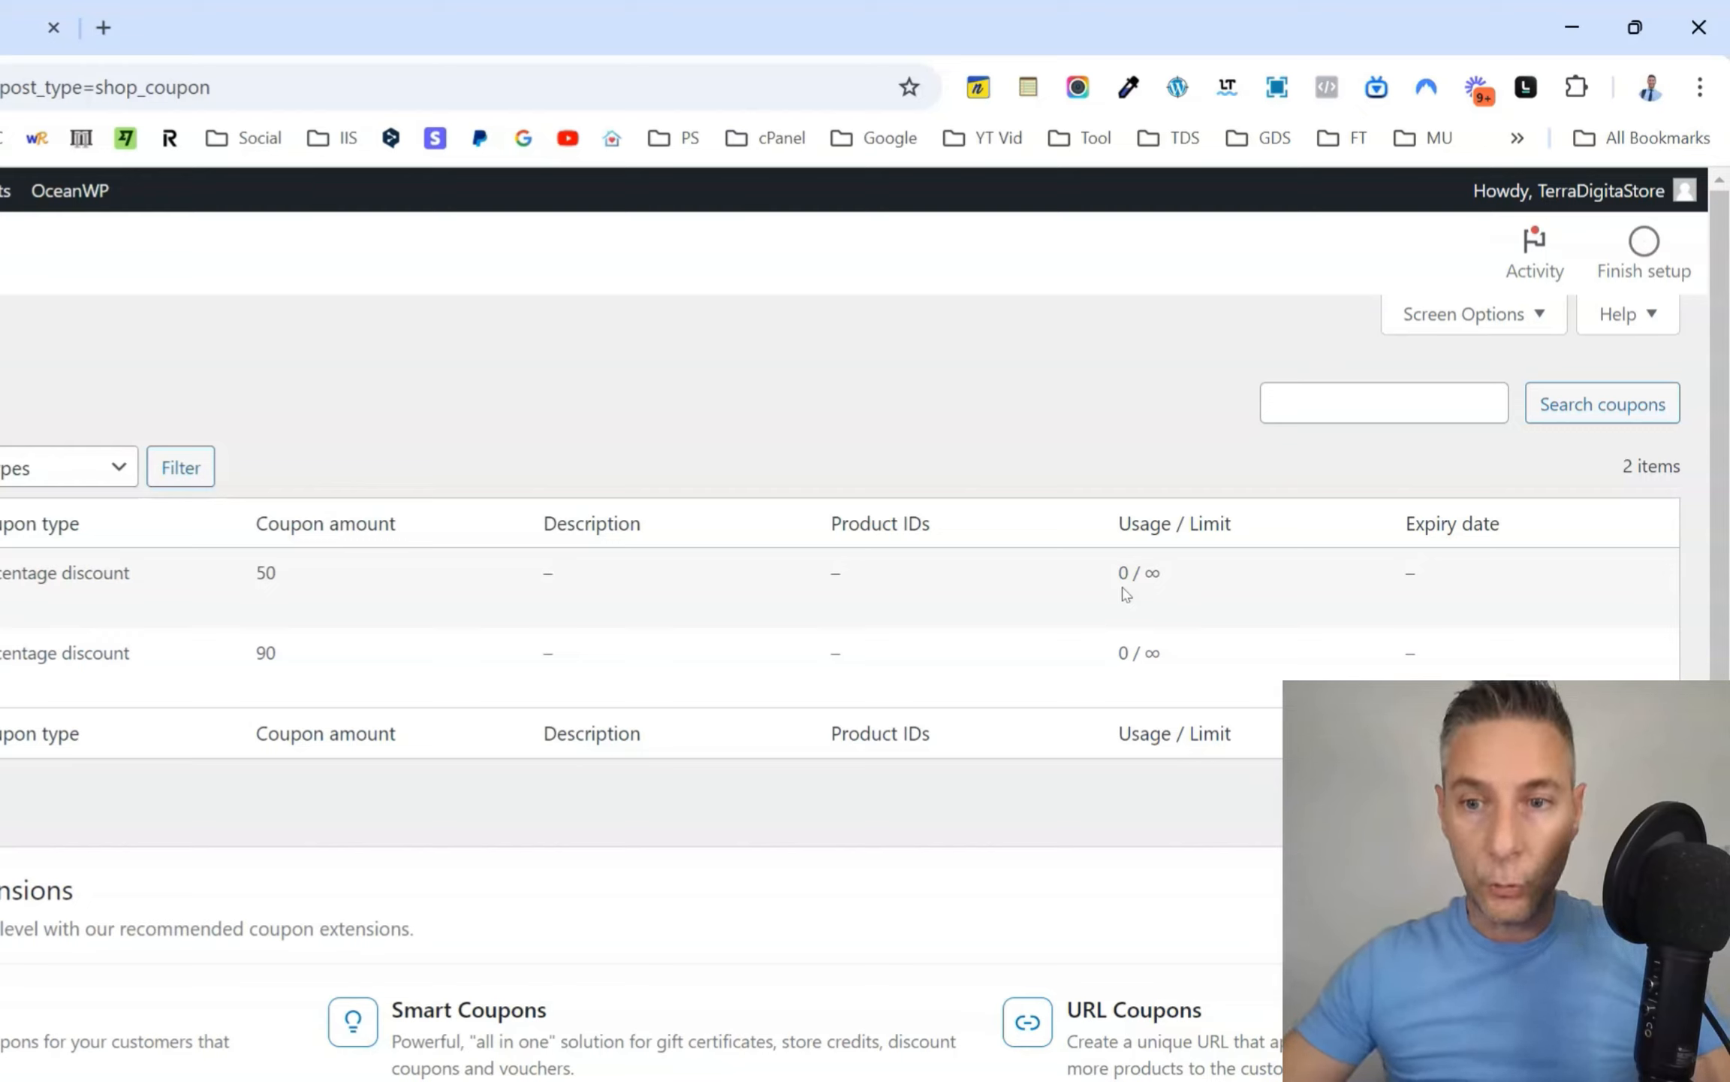
double_click(1122, 576)
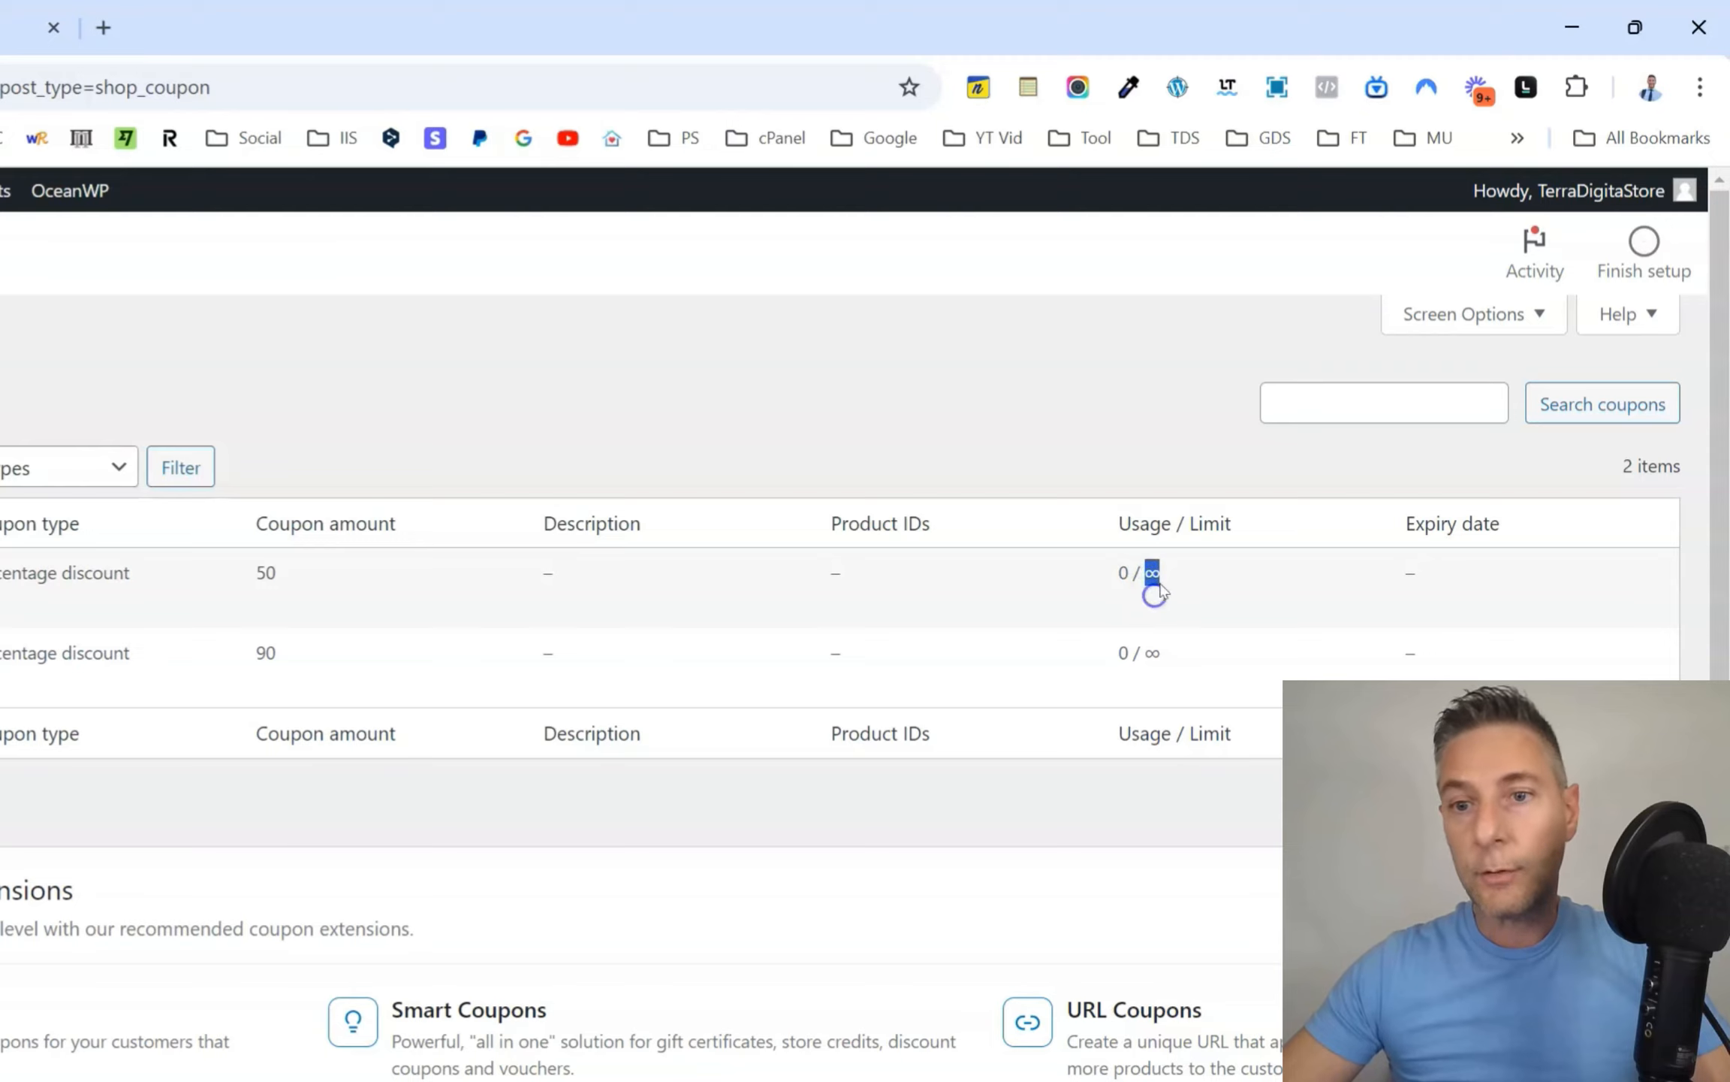
left_click(1162, 582)
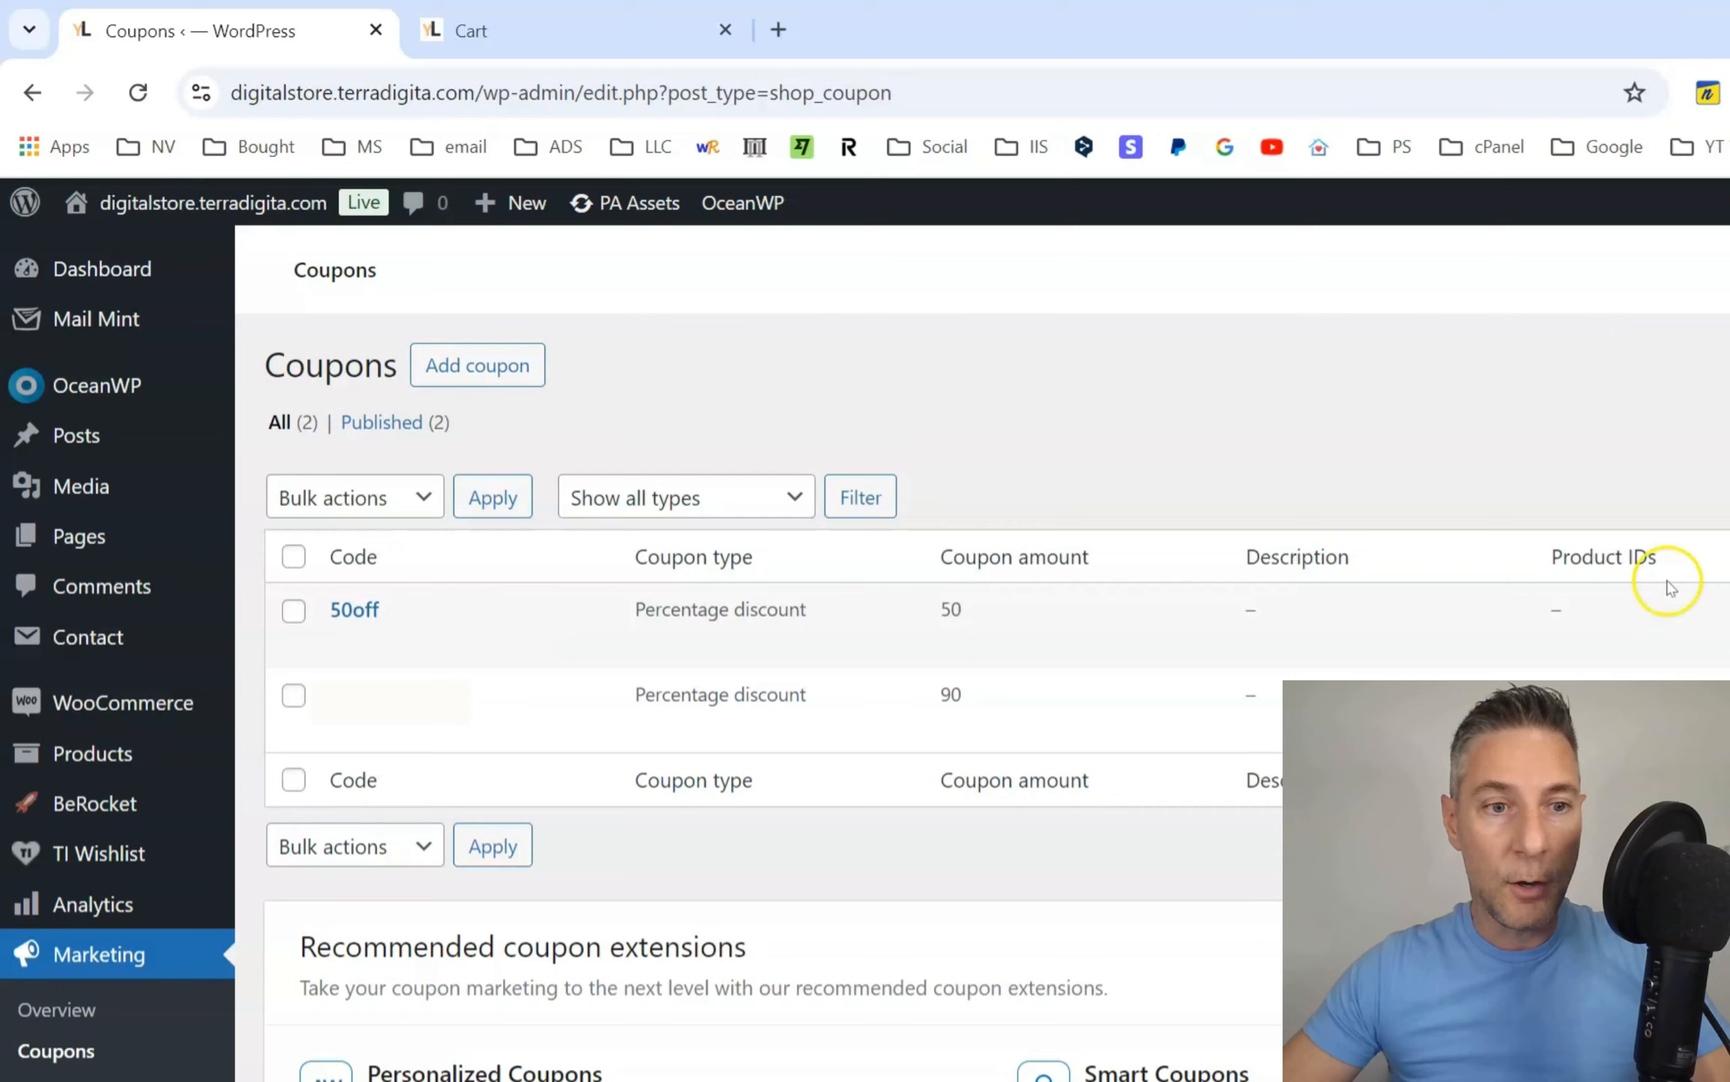
mouse_move(459, 611)
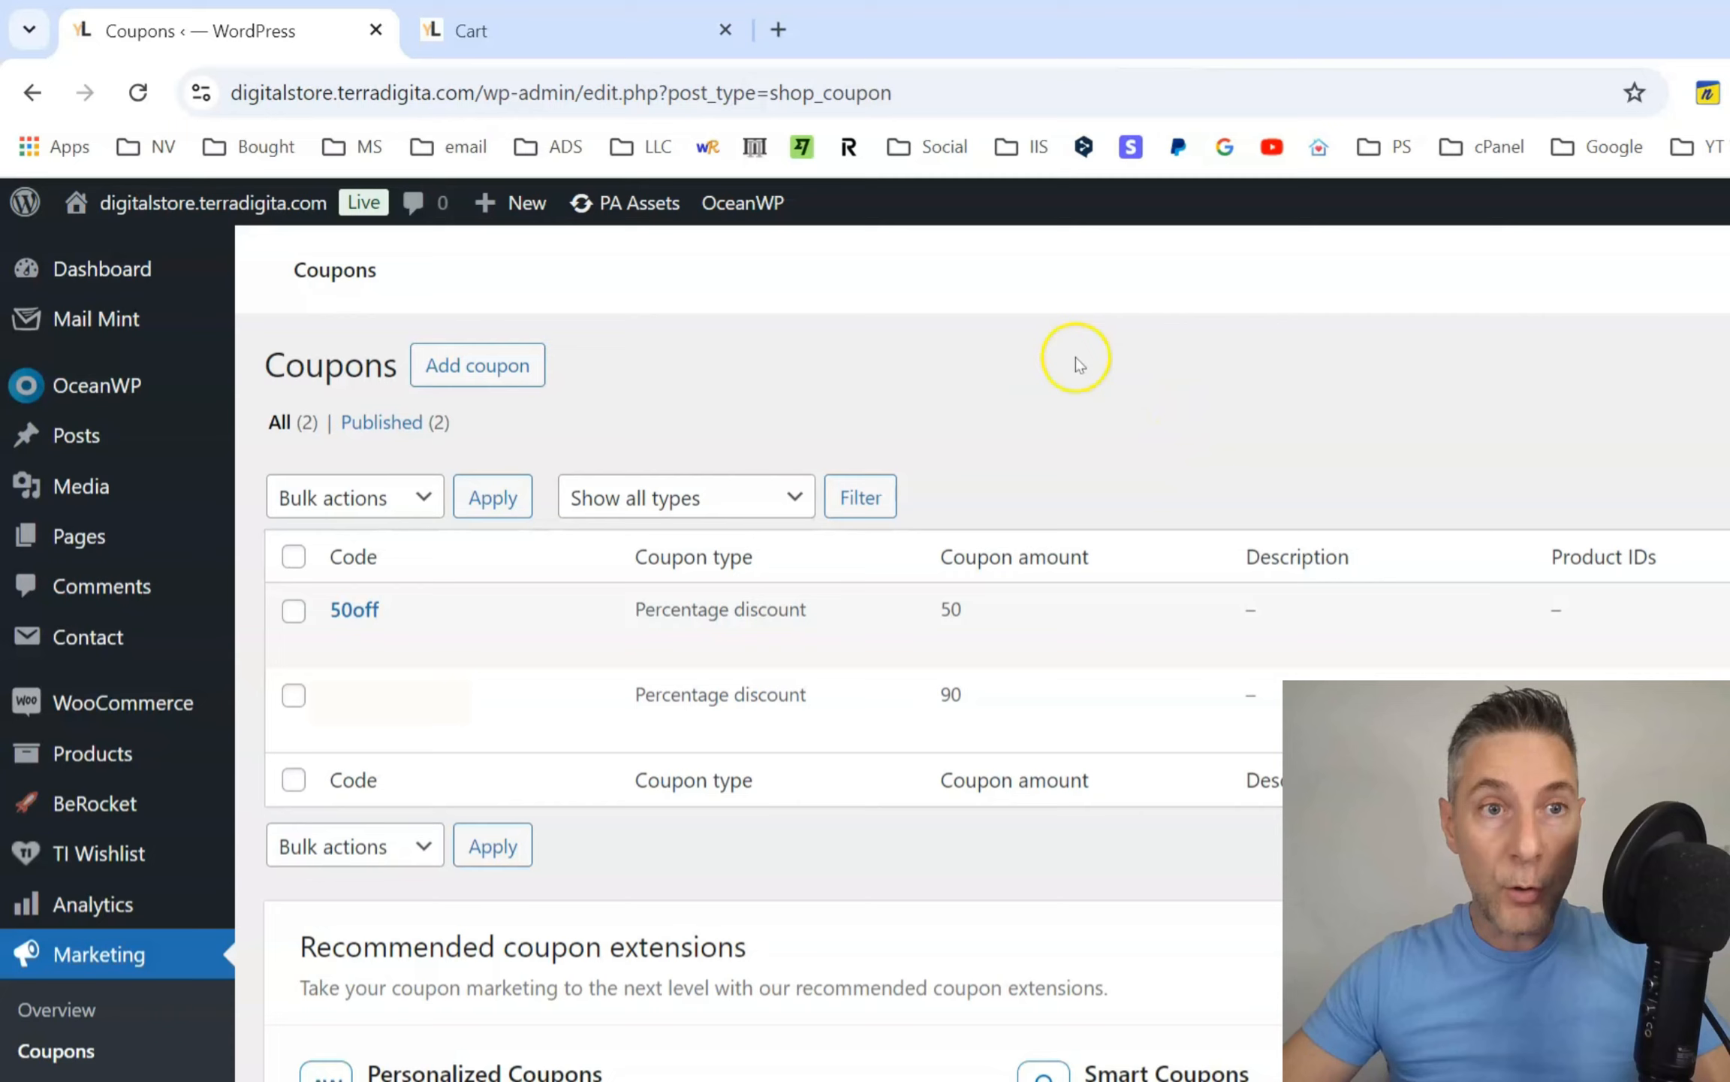
Return to the storefront's home page and look through its product listings, featured products and the 90% discount subscription form.
left_click(598, 32)
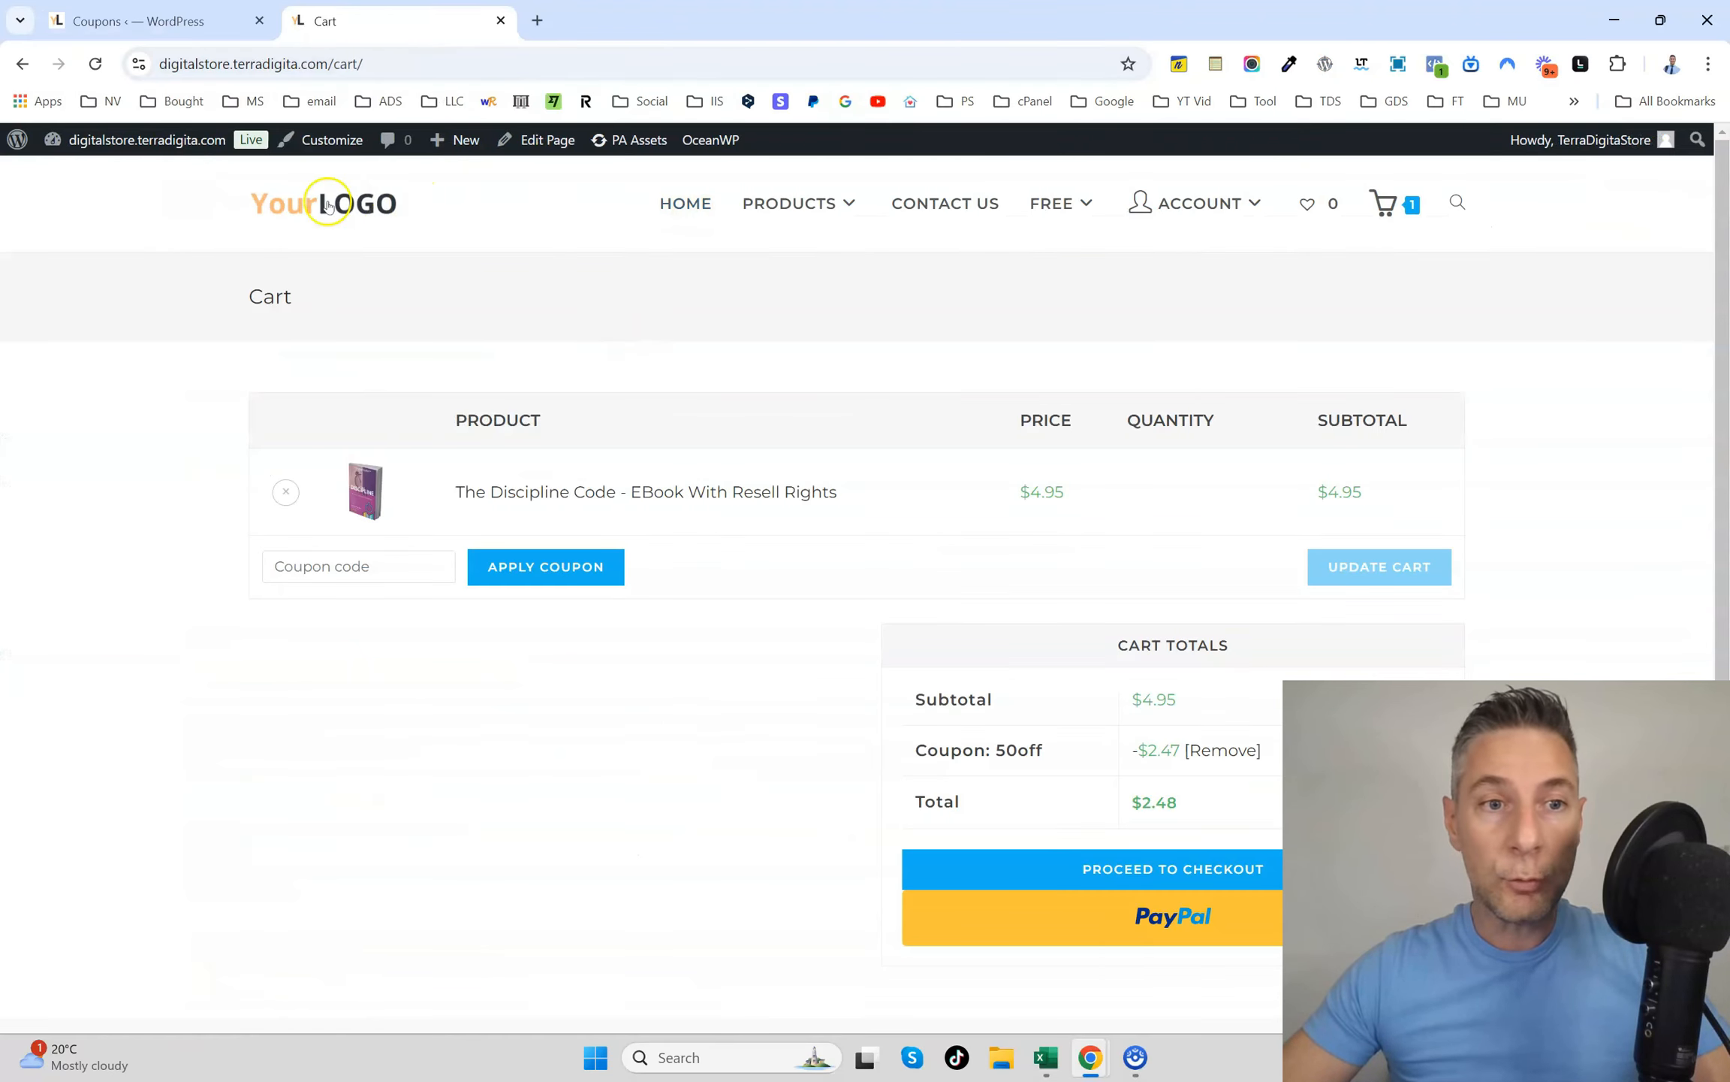
left_click(328, 207)
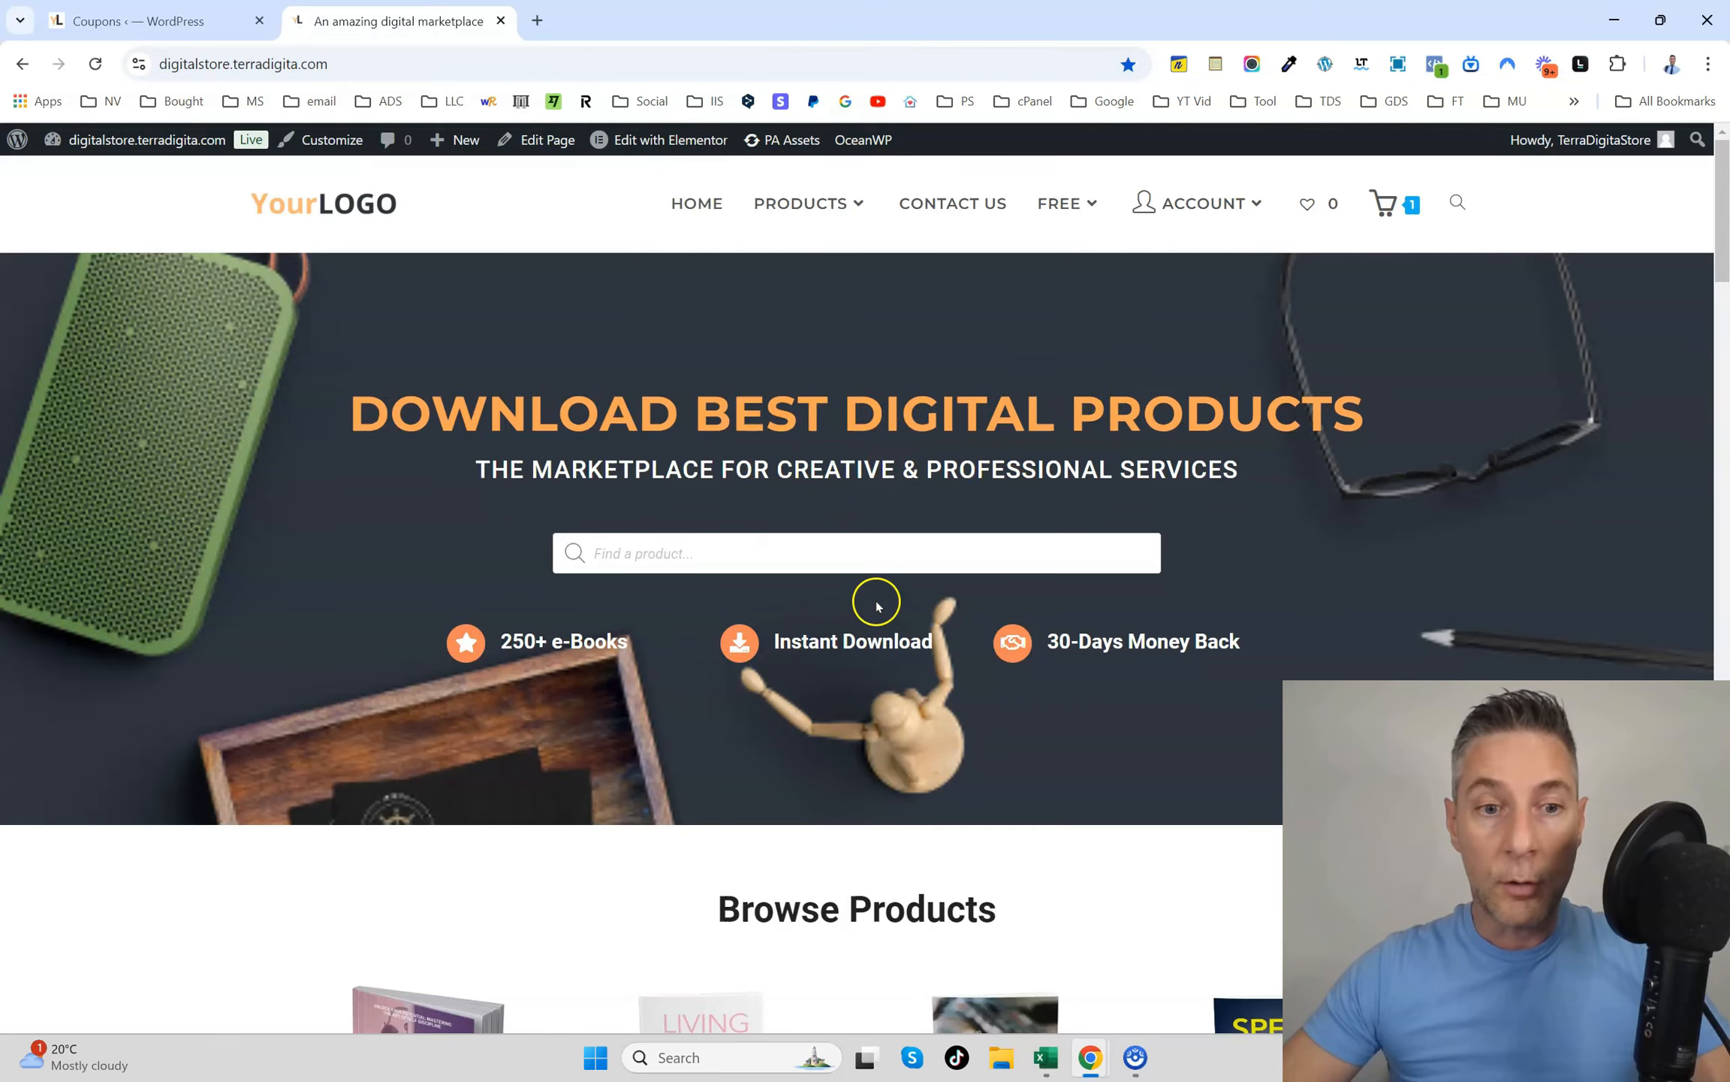
scroll(852, 582, "down", 1)
scroll(853, 583, "down", 18)
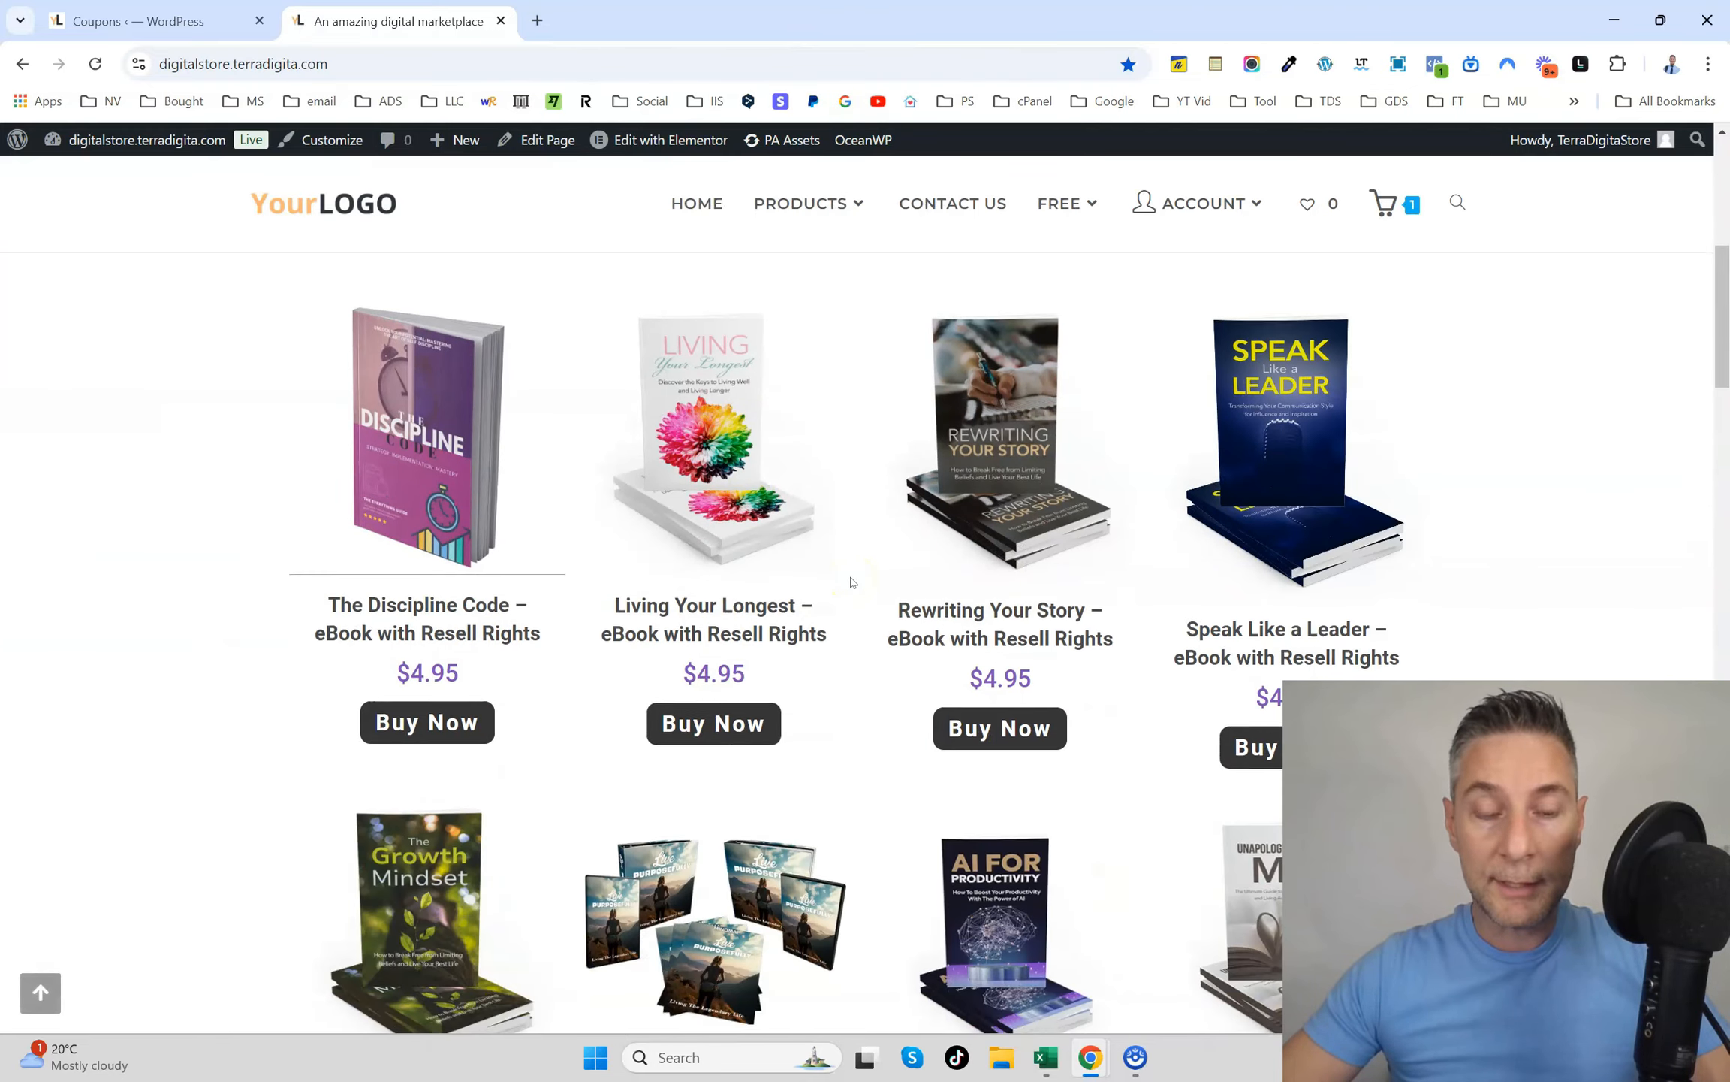
scroll(852, 582, "down", 20)
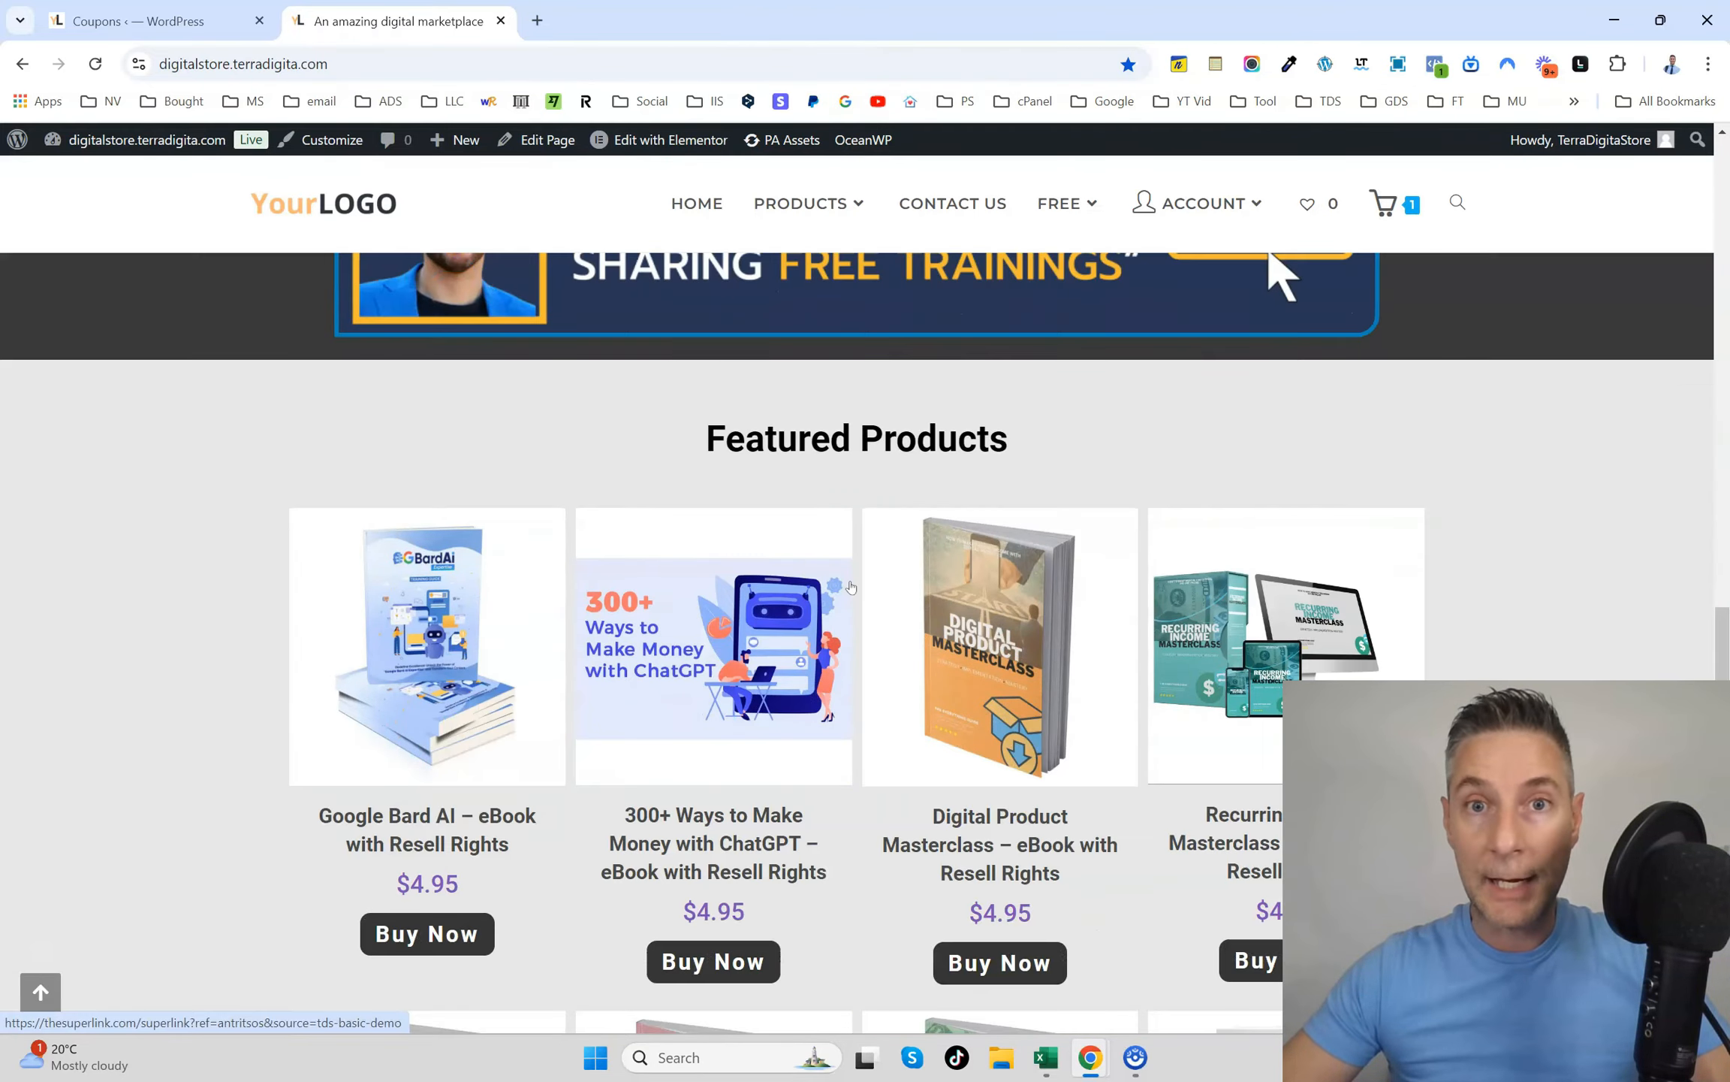
scroll(851, 586, "down", 6)
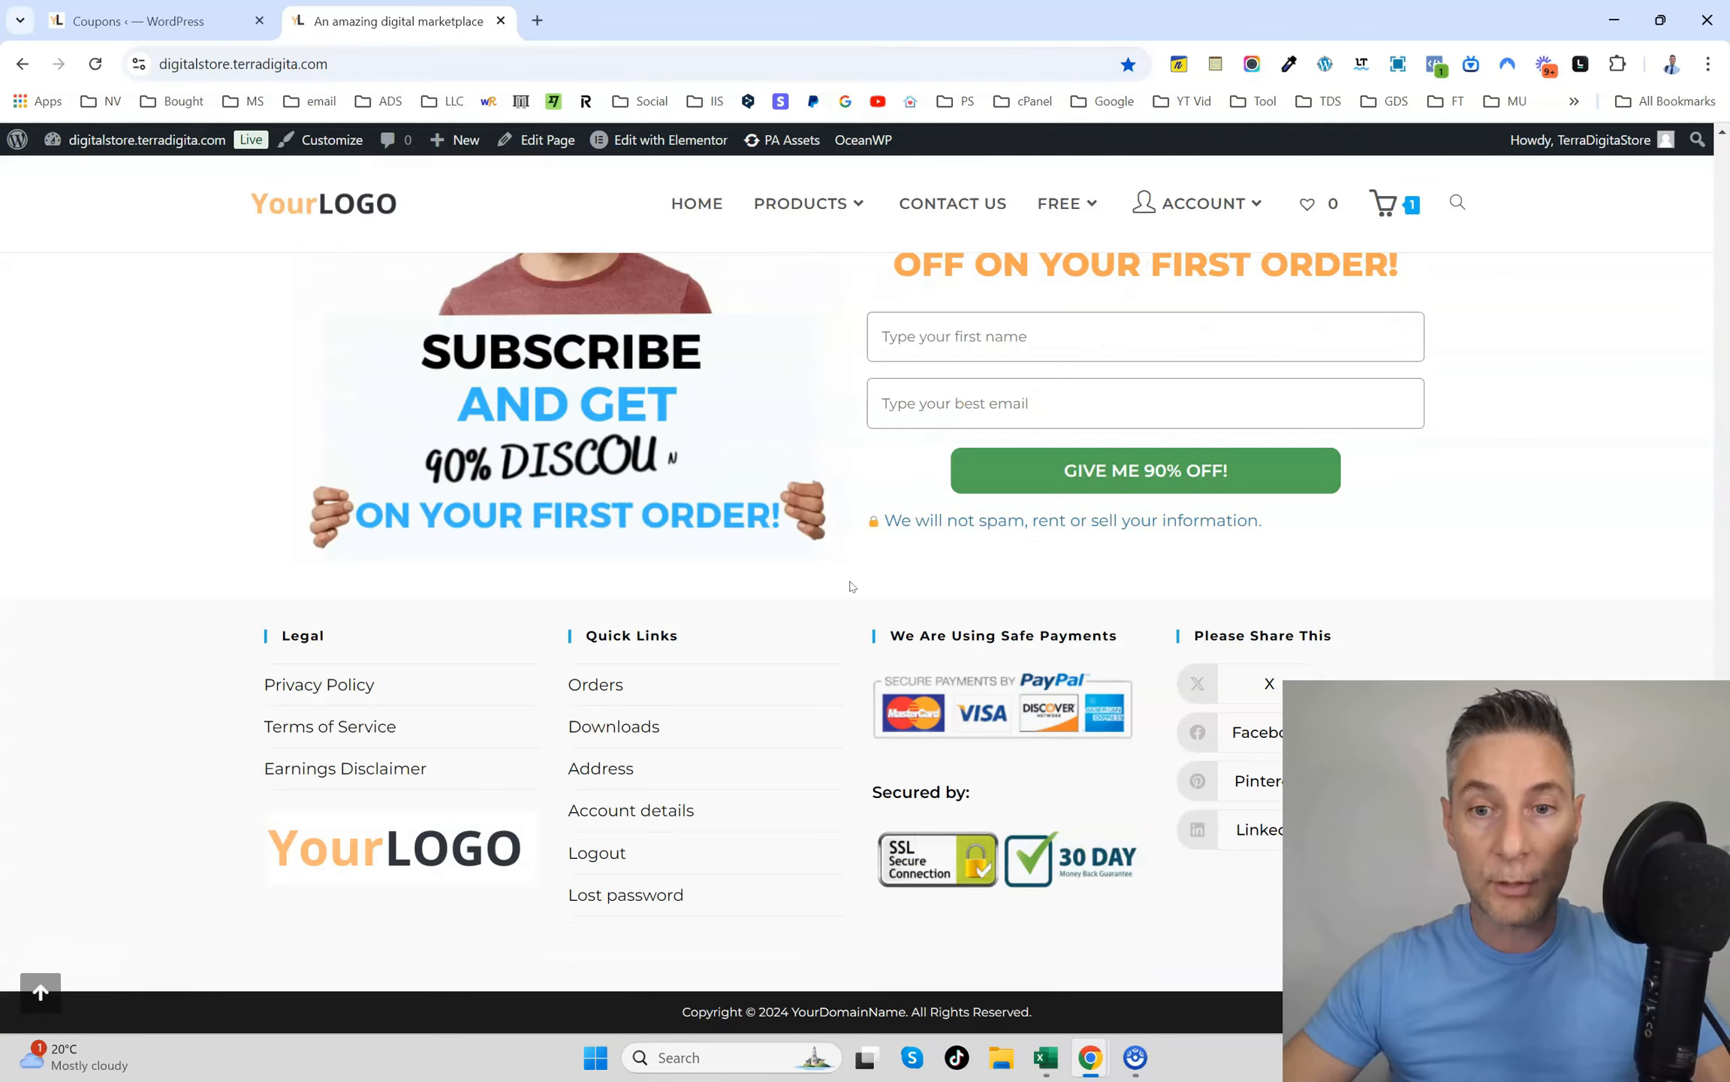
scroll(849, 589, "up", 10)
scroll(845, 600, "down", 5)
scroll(834, 626, "up", 12)
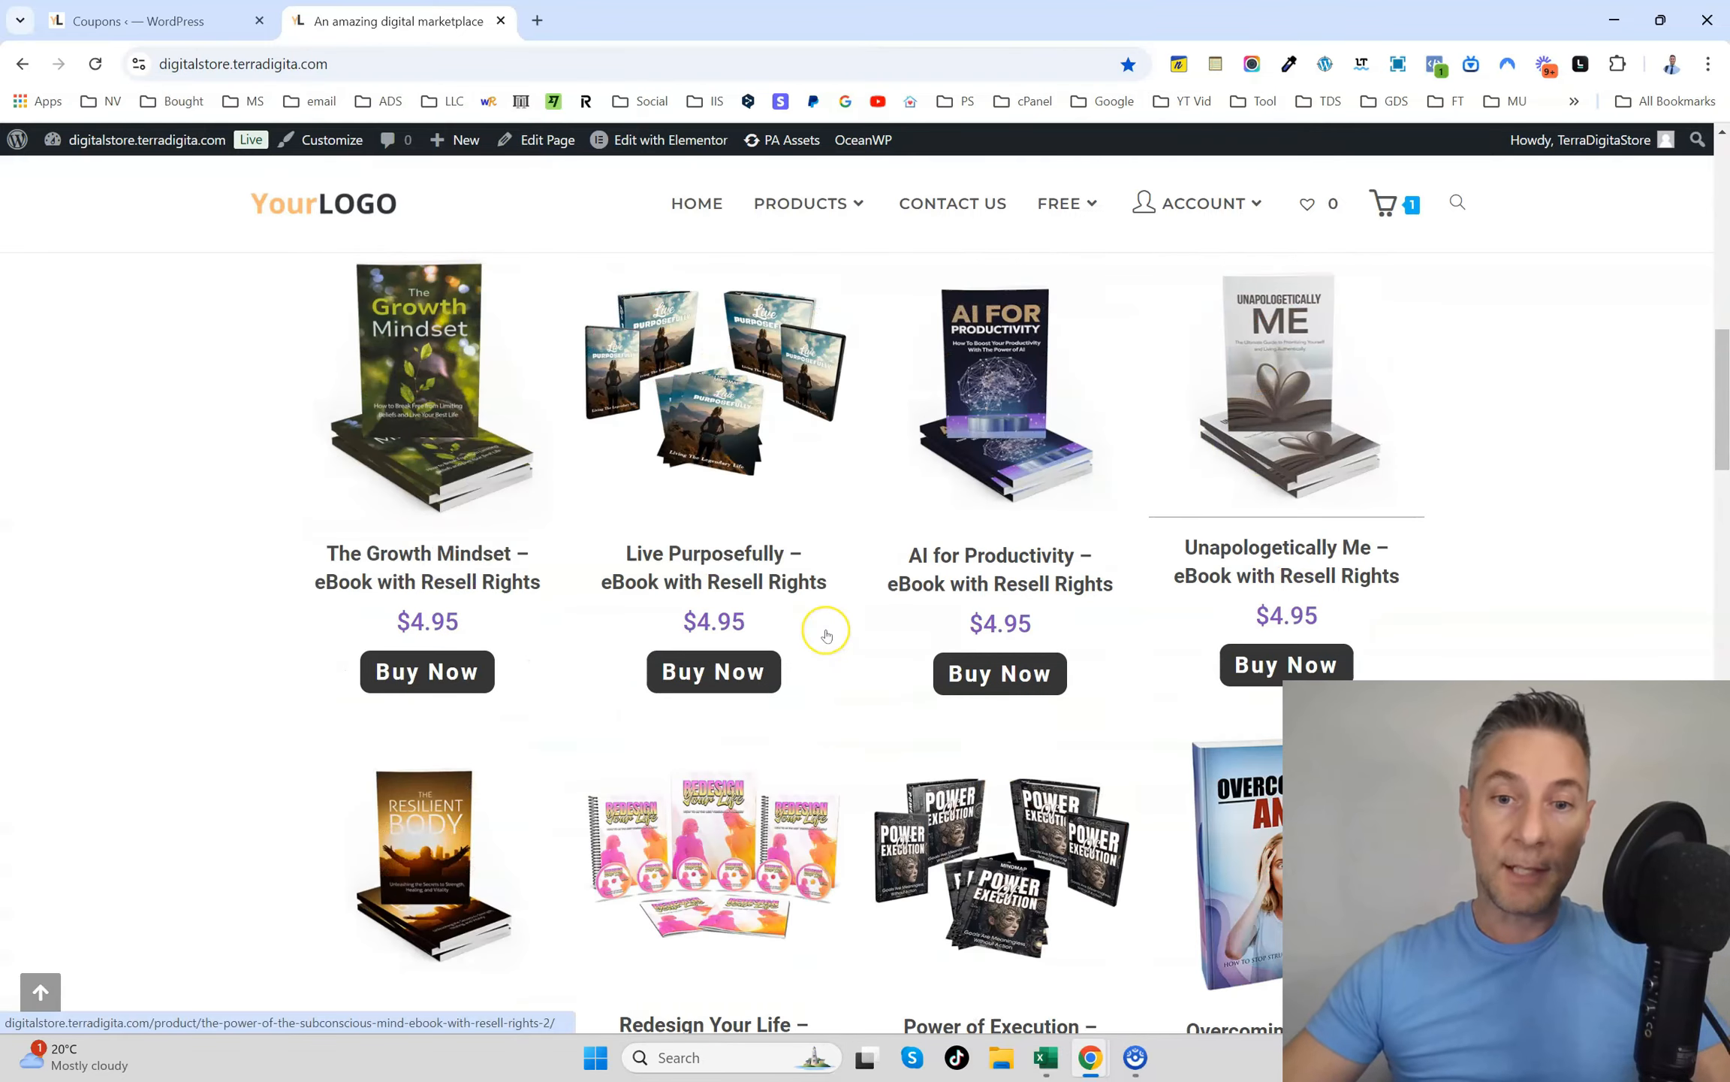
scroll(849, 593, "up", 10)
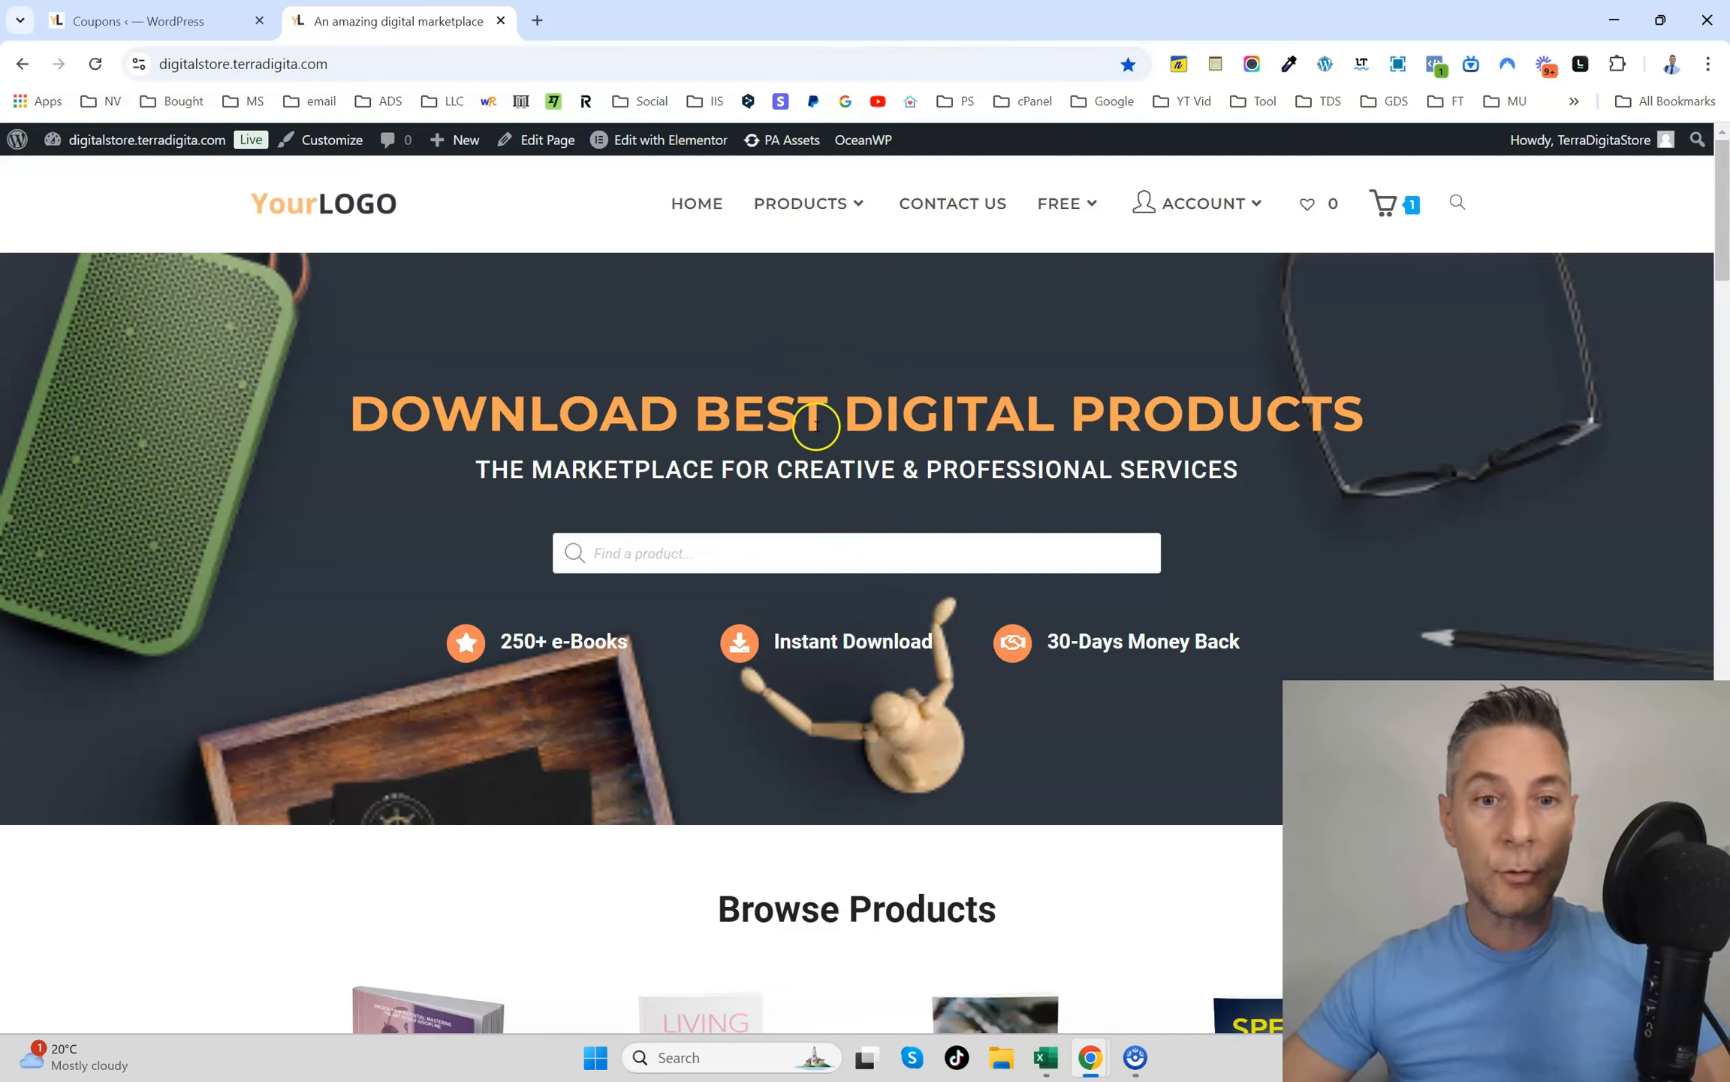
scroll(559, 665, "down", 2)
scroll(645, 622, "up", 2)
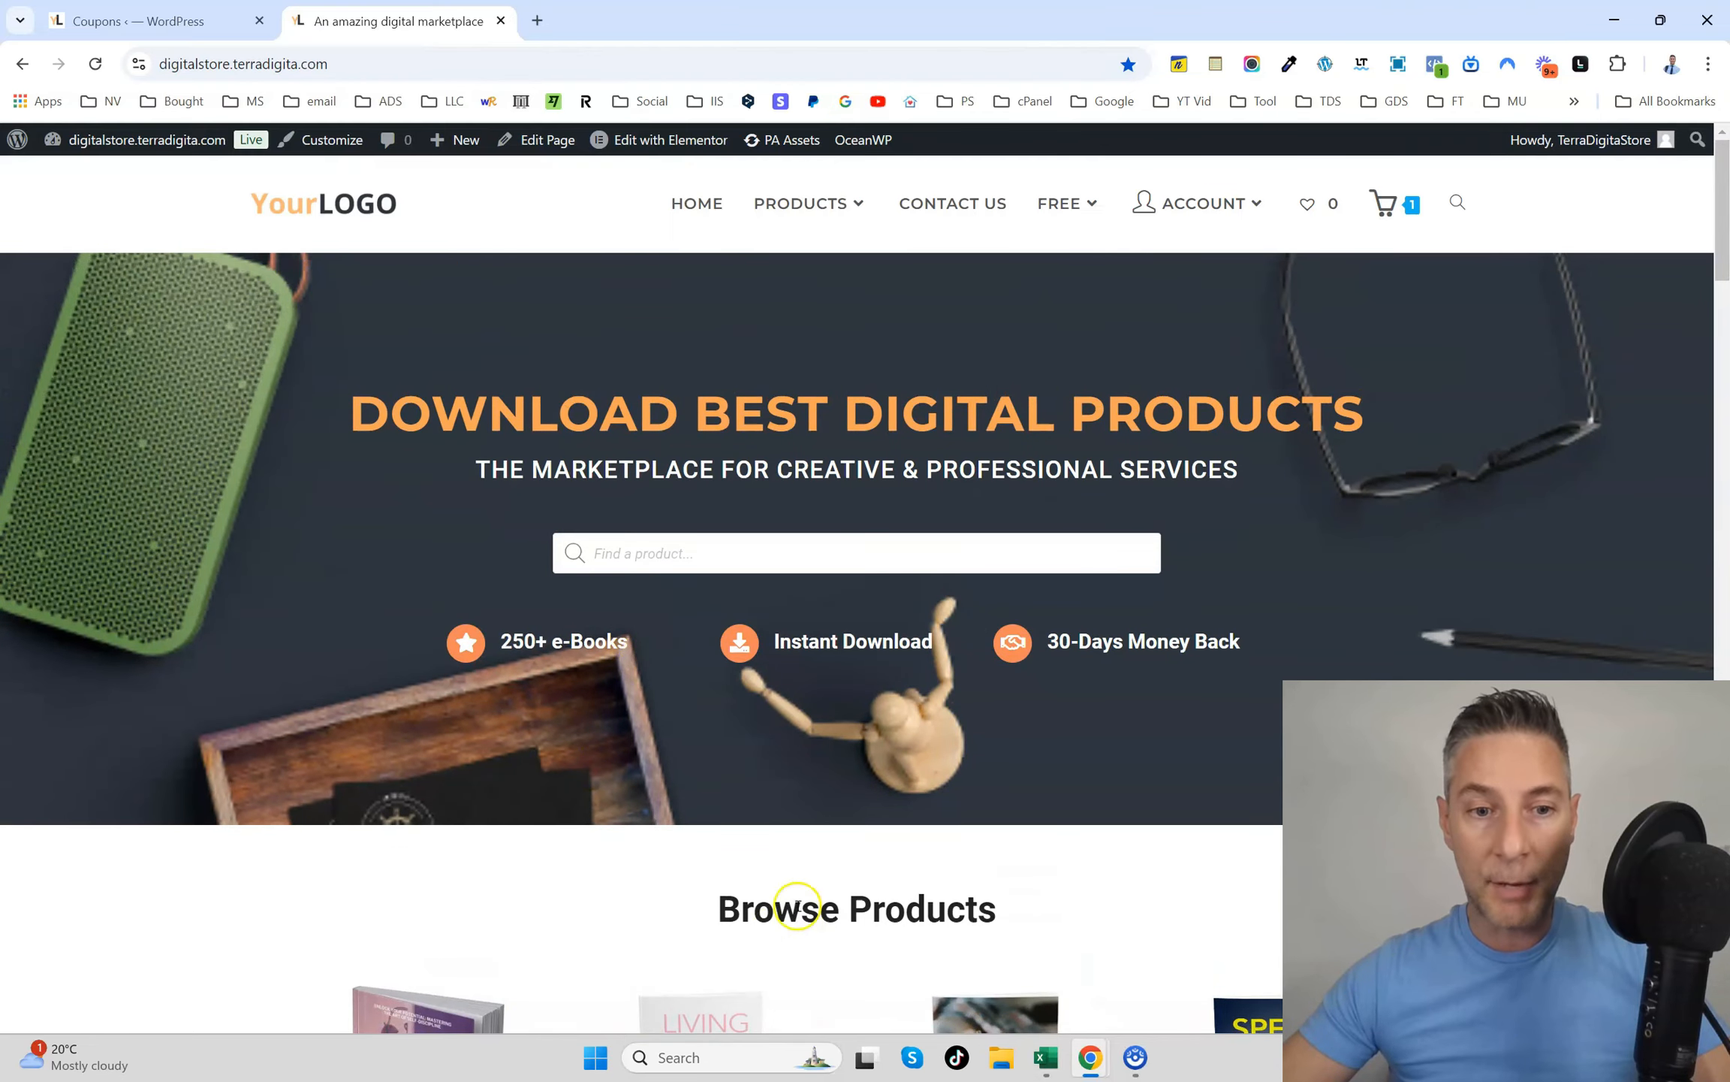